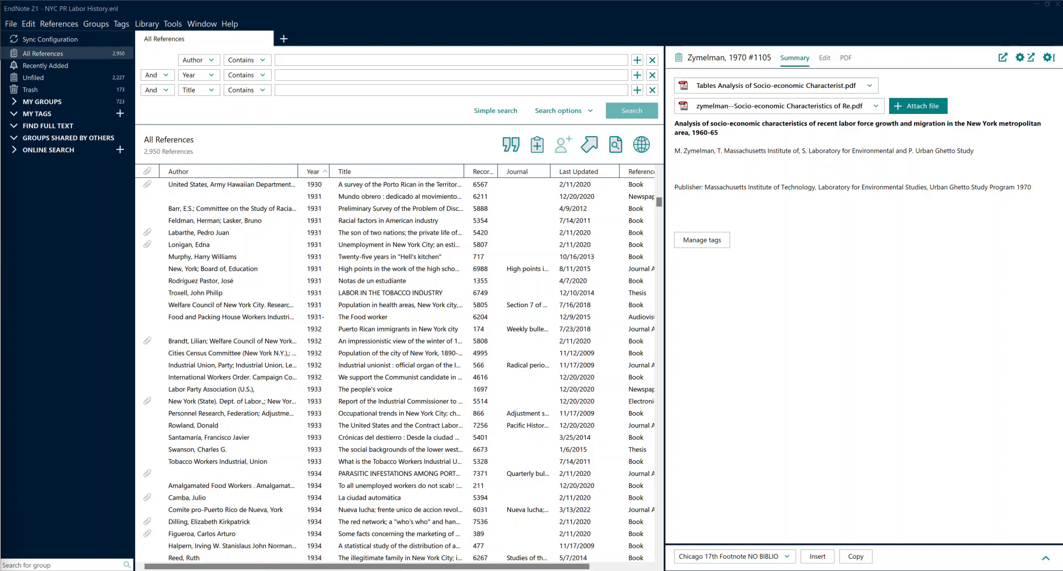
Switch to the browser, review the Rutgers Libraries EndNote download page and the EndNoteTraining YouTube channel, and return to the EndNote library.
mouse_move(260, 570)
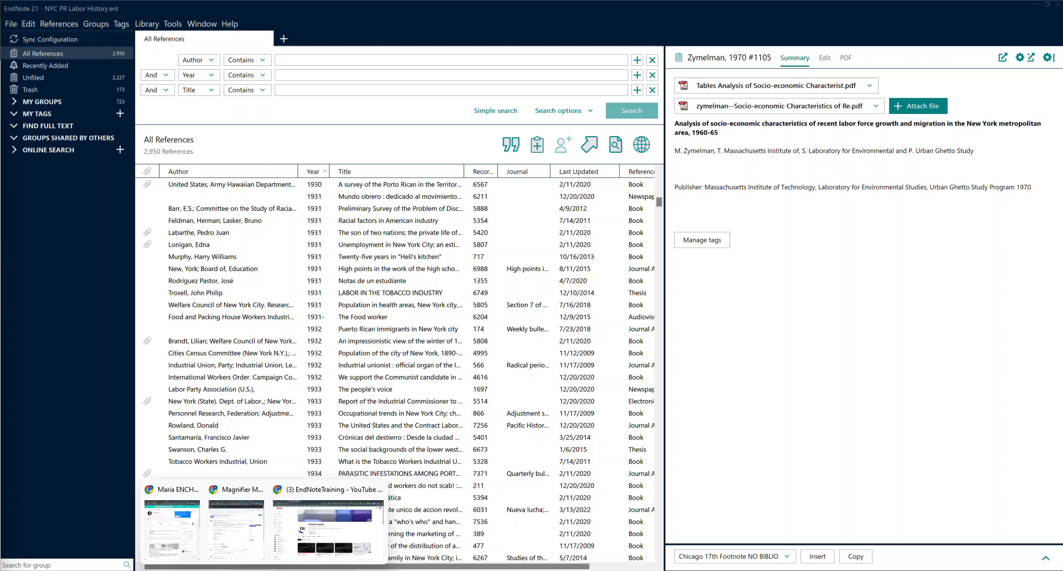
click(317, 526)
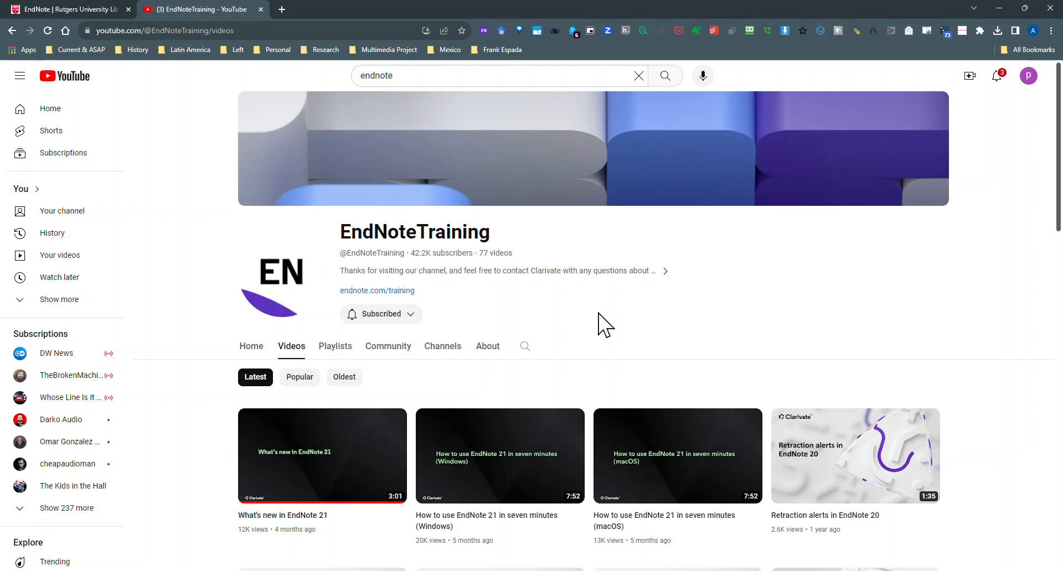
click(68, 9)
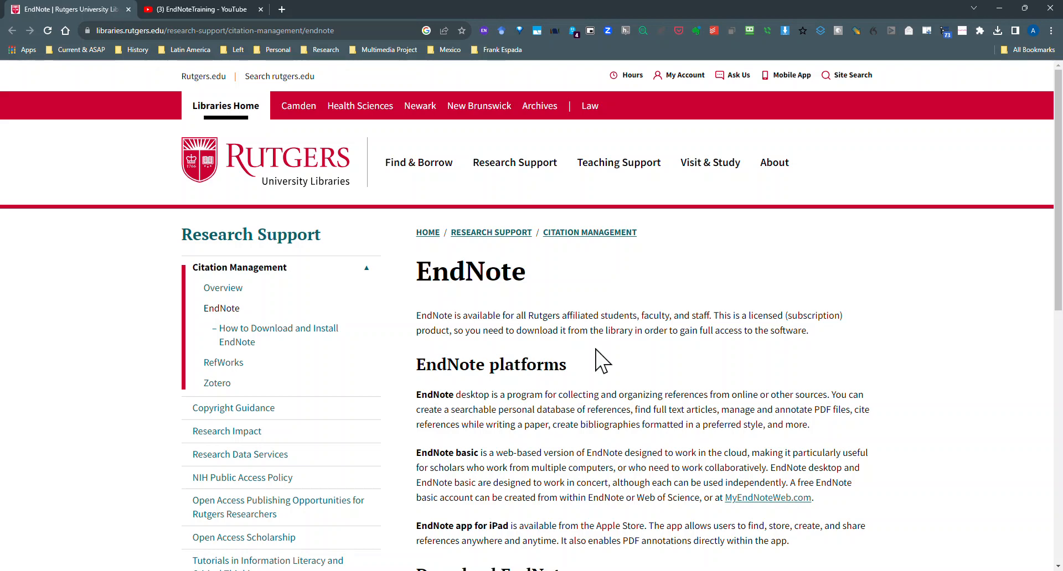
scroll(596, 350, down, 4)
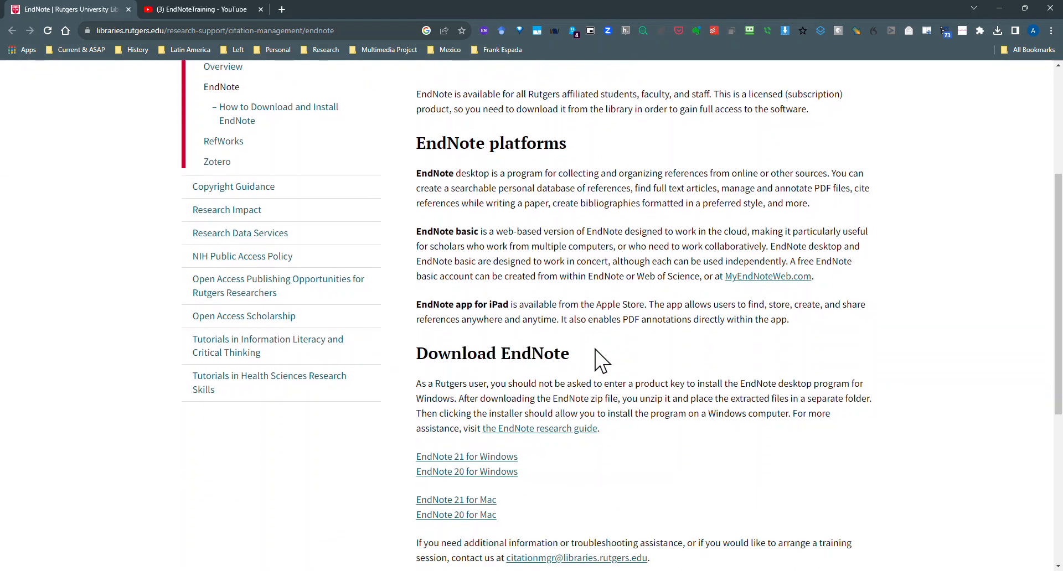
scroll(596, 350, down, 2)
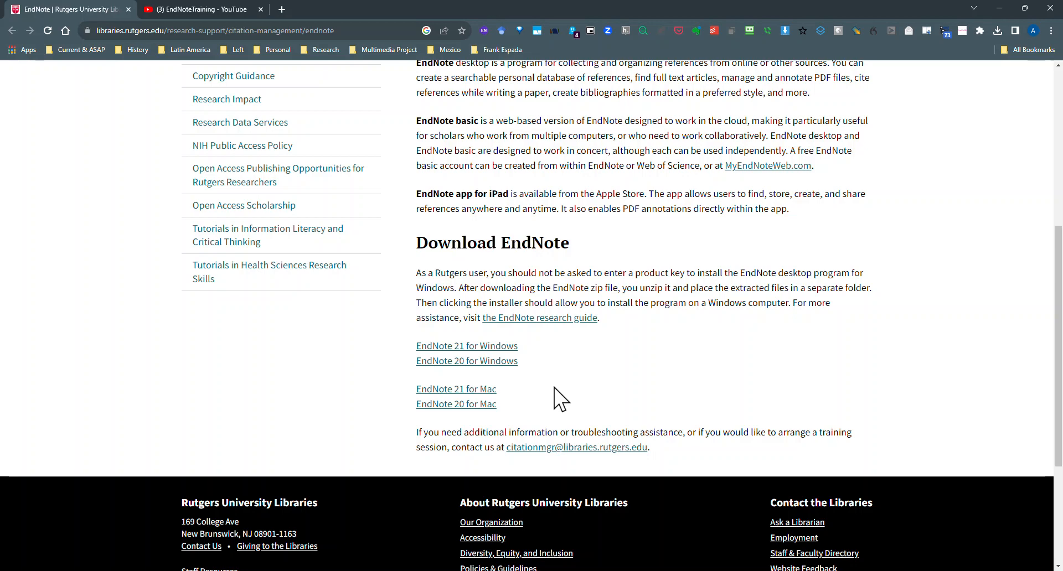
scroll(561, 398, up, 6)
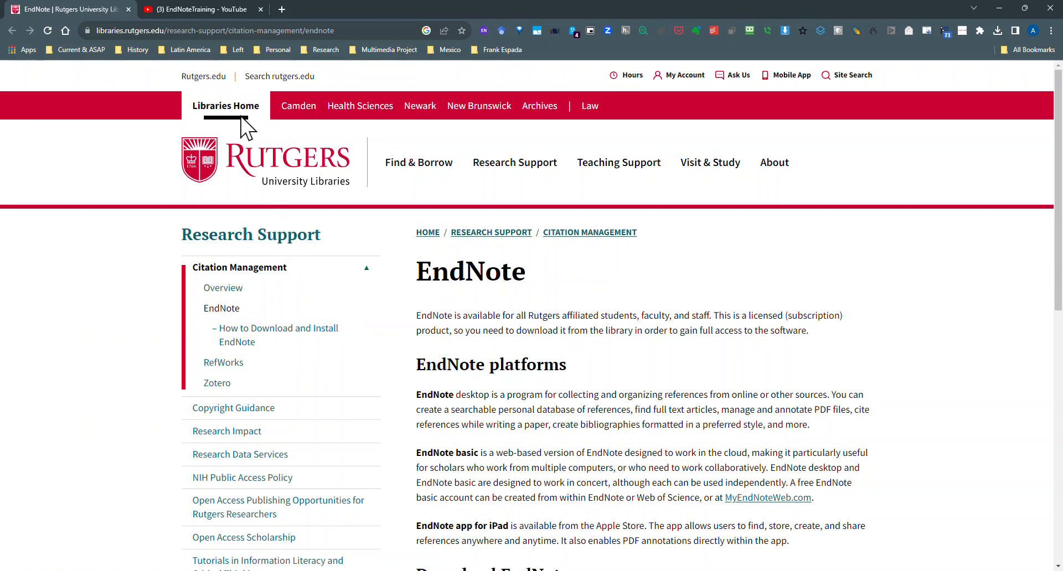
click(199, 11)
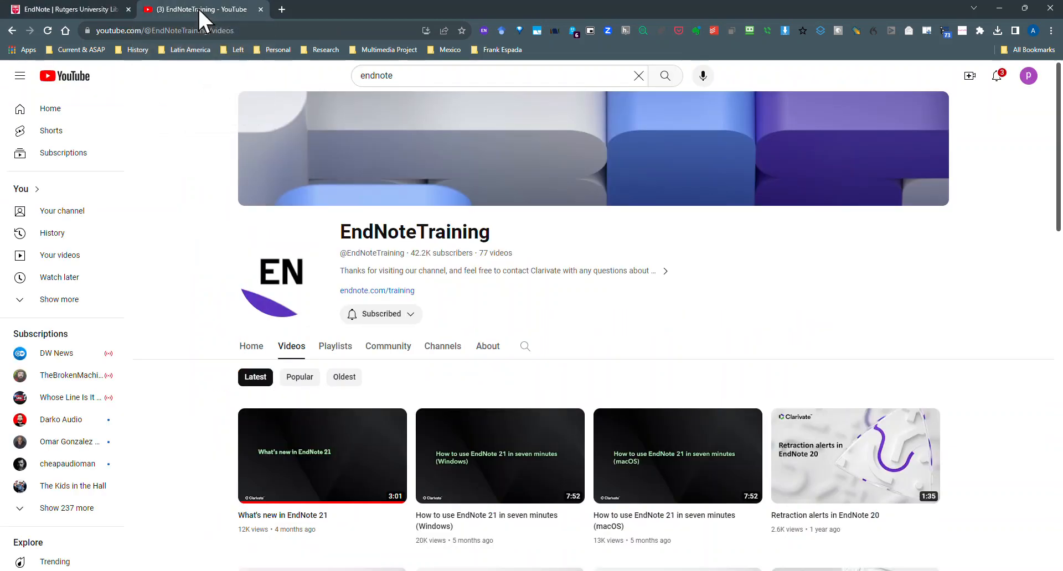
click(995, 8)
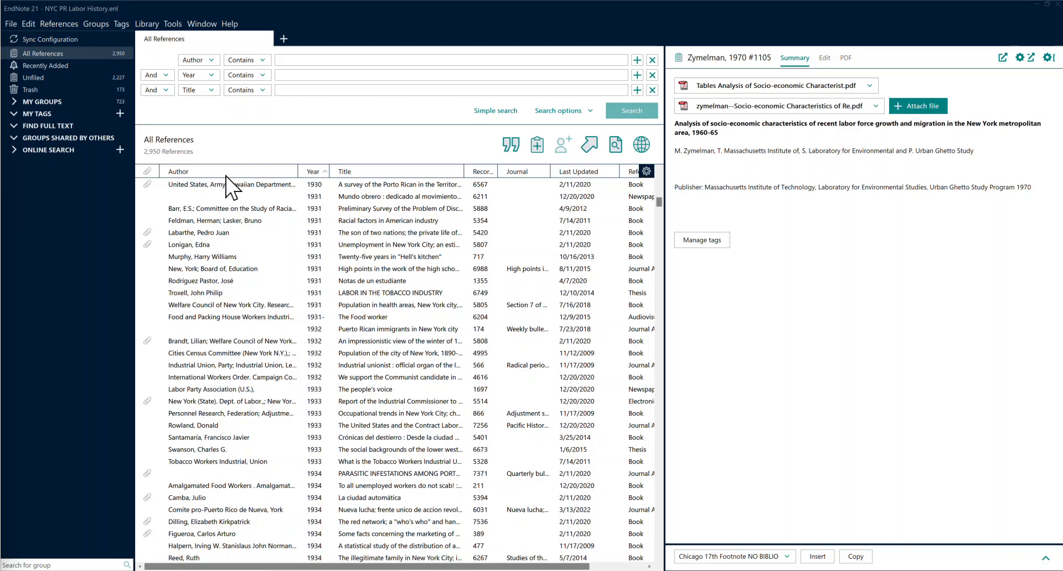
Move the record number column ahead of Author and sort the references by author, year and title in turn, ending with year.
drag(485, 176, 196, 172)
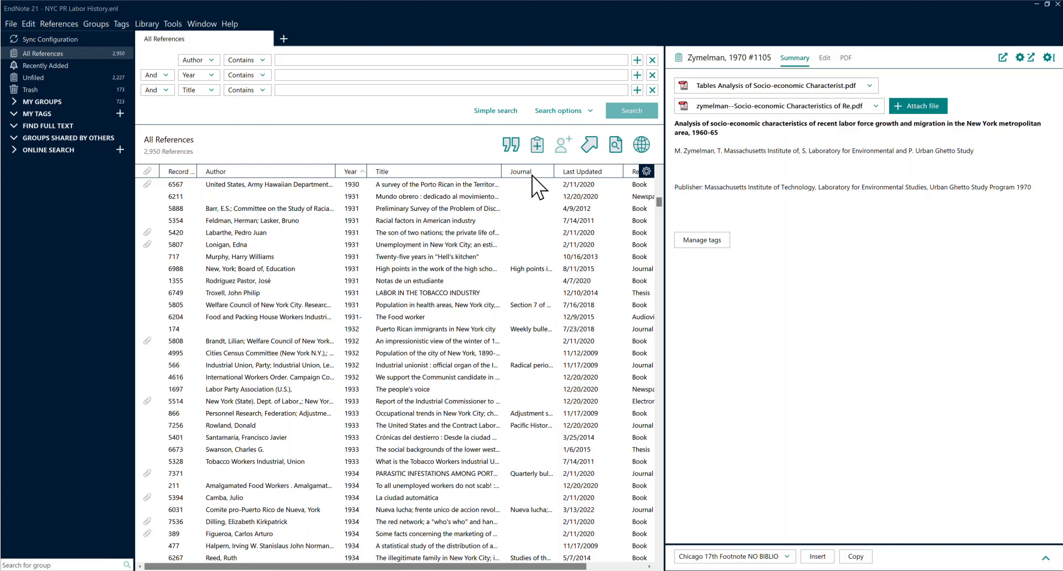
drag(540, 567, 605, 568)
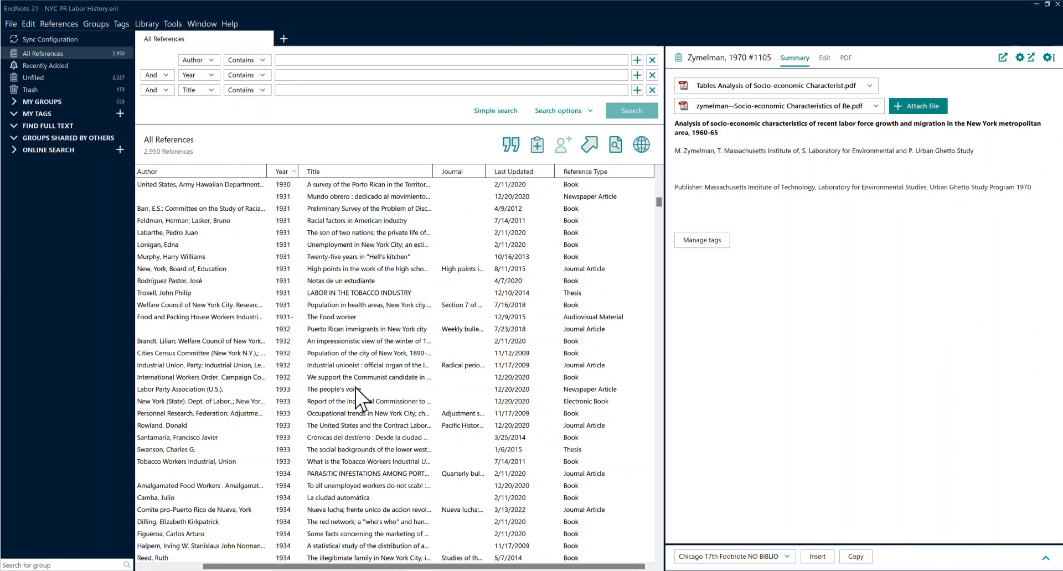
click(224, 171)
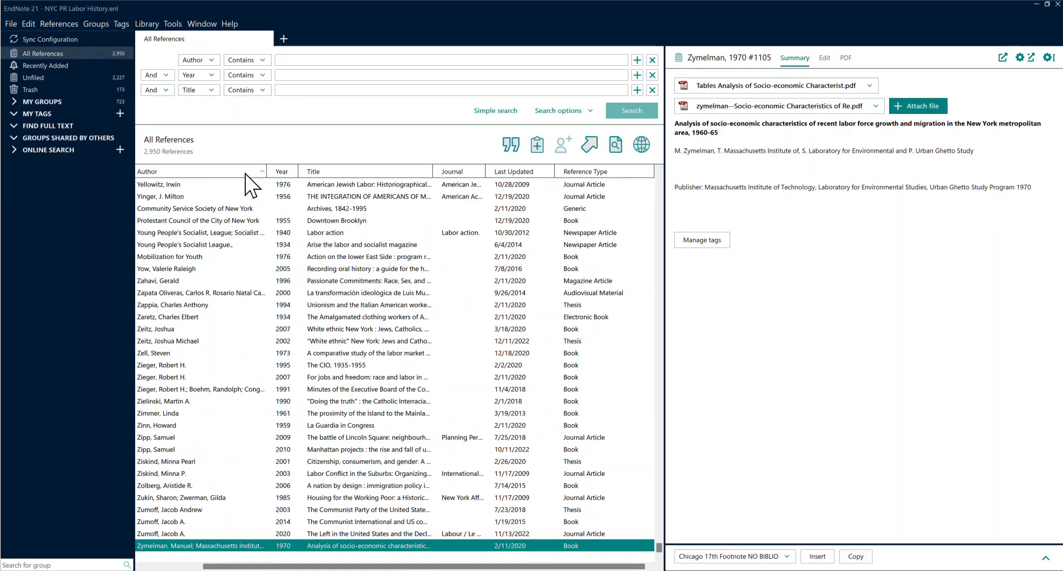
click(280, 173)
click(325, 170)
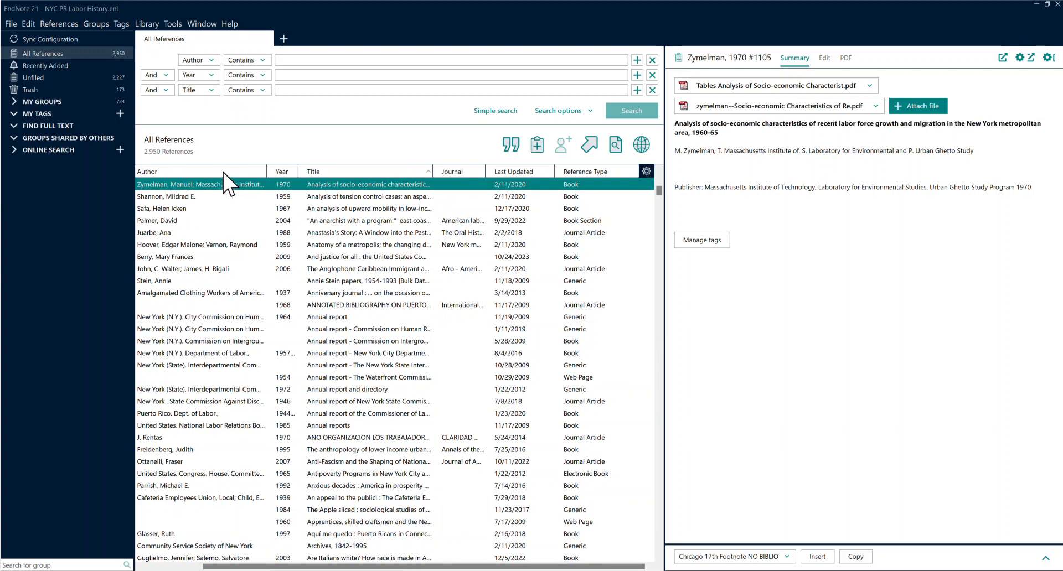
click(222, 172)
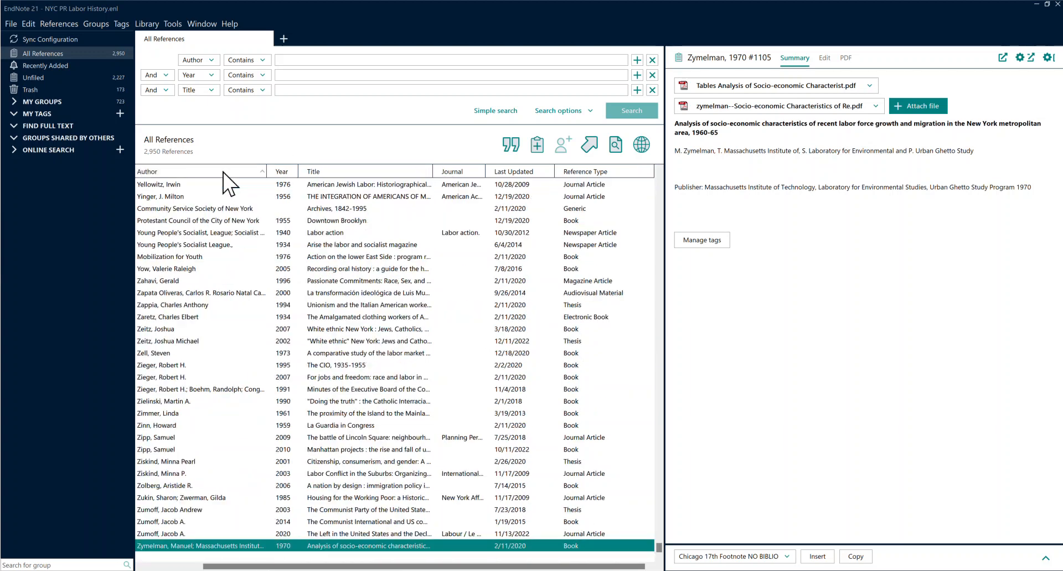
click(281, 172)
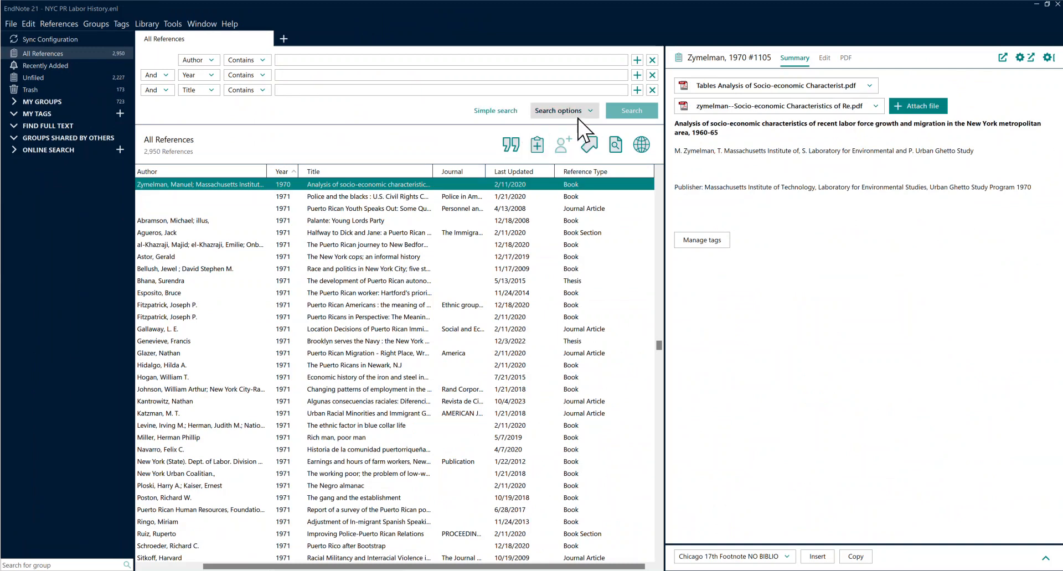
Look at the simple search, return to the advanced search, and inspect its Boolean operator and Author field choices.
click(513, 111)
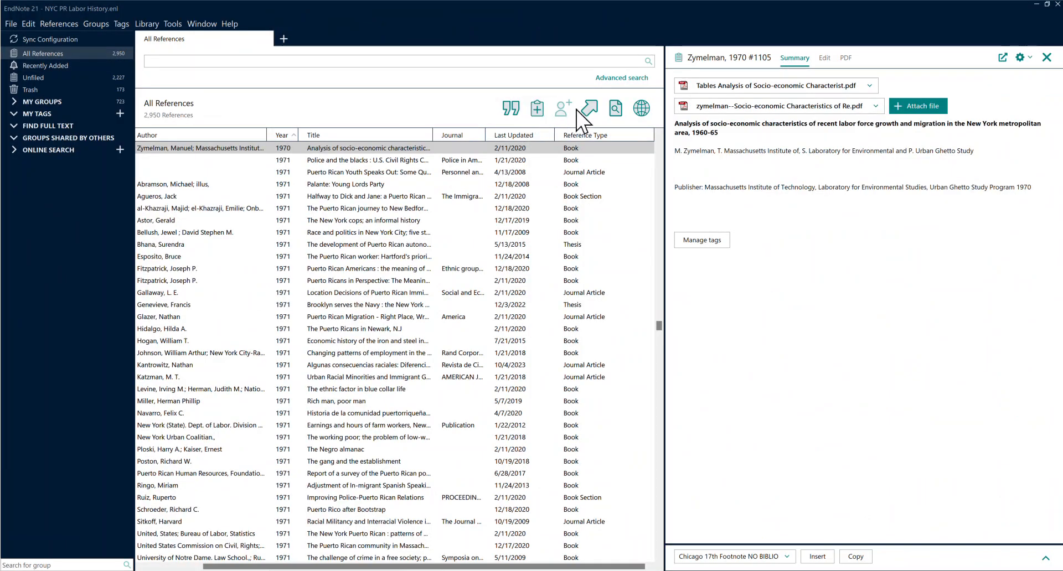
click(622, 78)
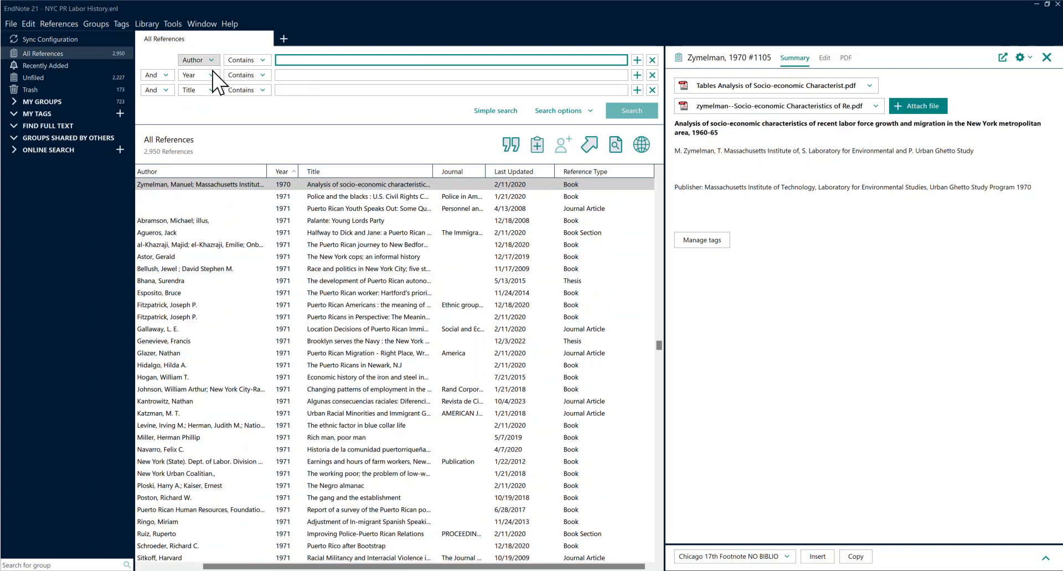
click(166, 76)
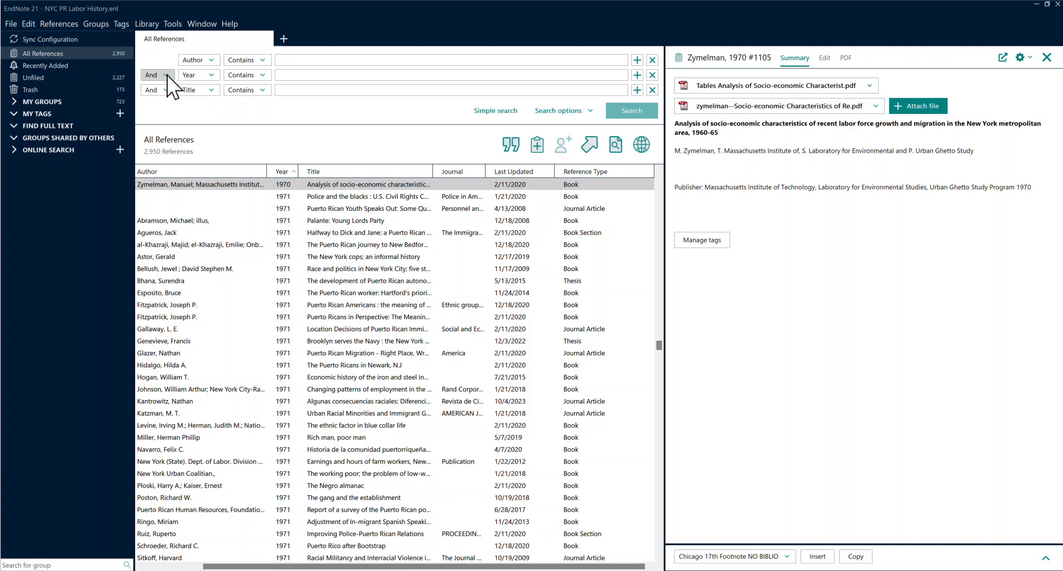
click(166, 88)
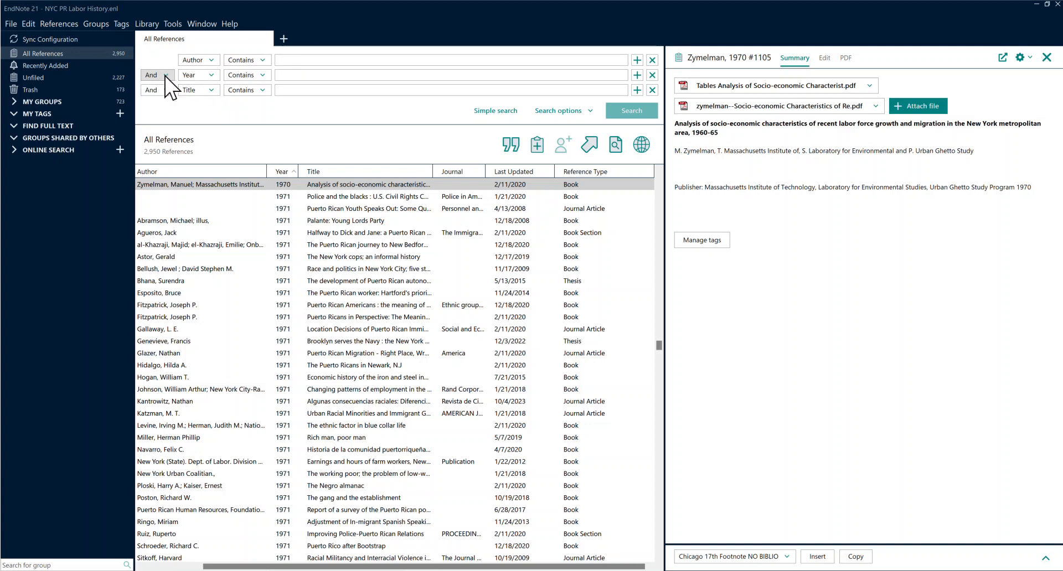
click(214, 62)
click(214, 64)
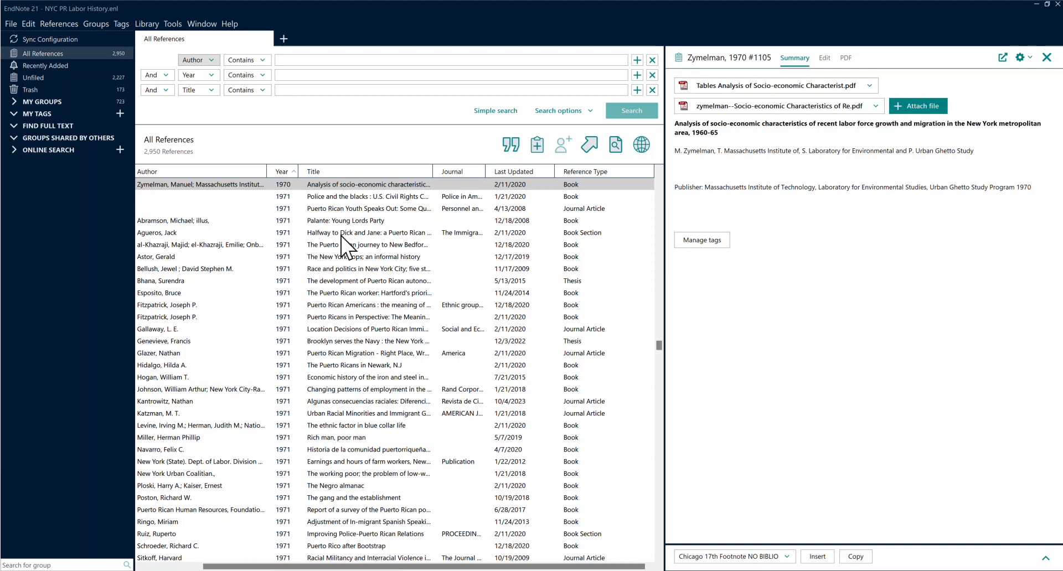
Go to the undated references and view the summaries of the Harry Van Arsdale oral history and the Bessie Hillman correspondence.
scroll(346, 246, up, 2)
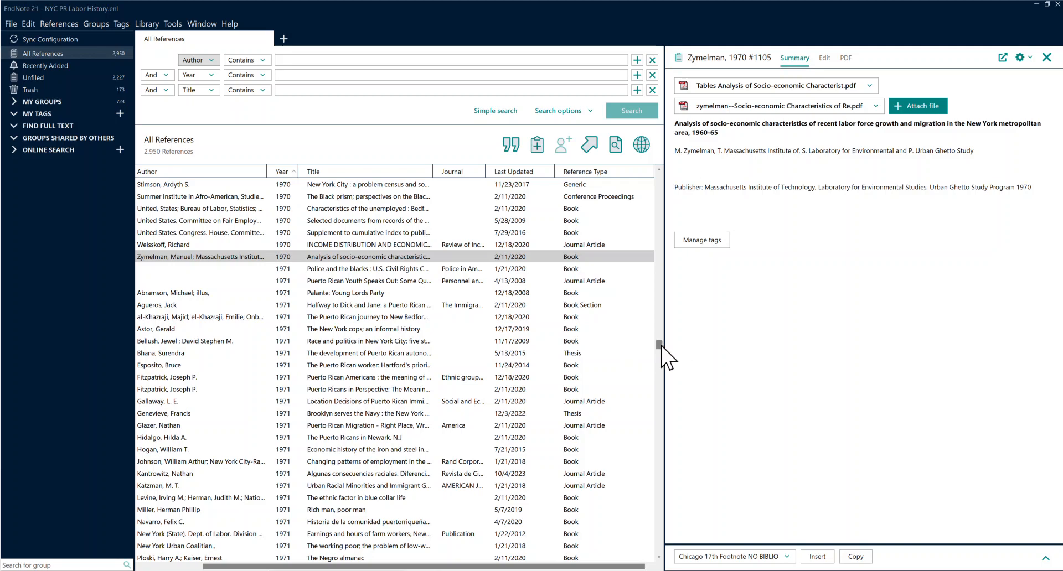
drag(662, 346, 663, 176)
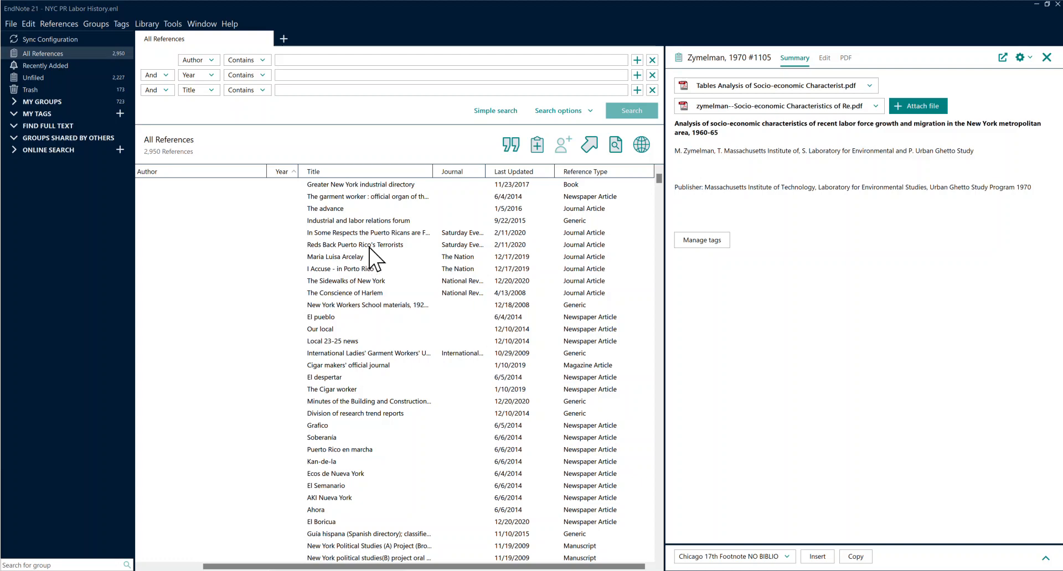
scroll(372, 257, down, 15)
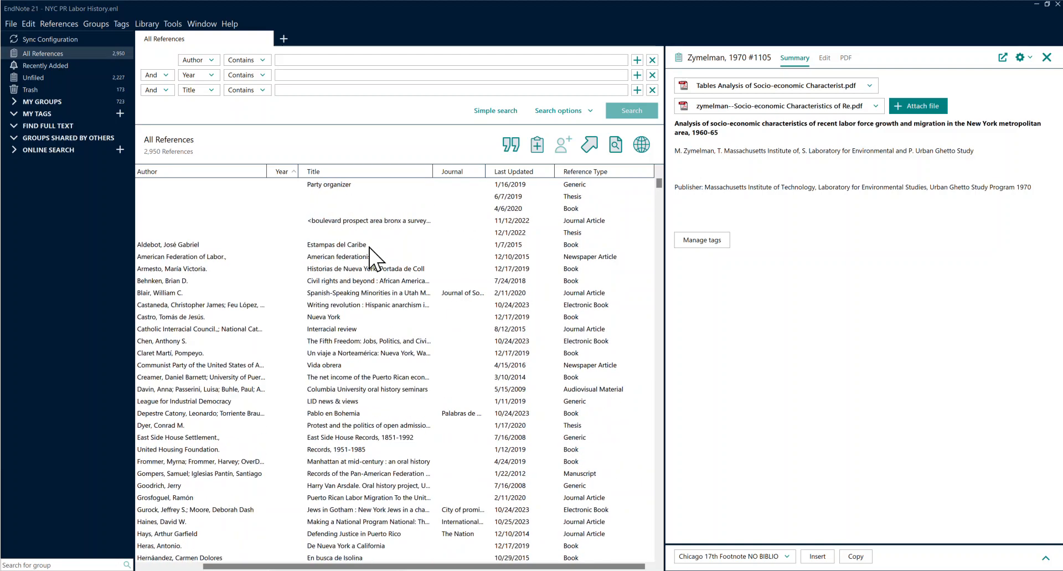
scroll(370, 254, down, 2)
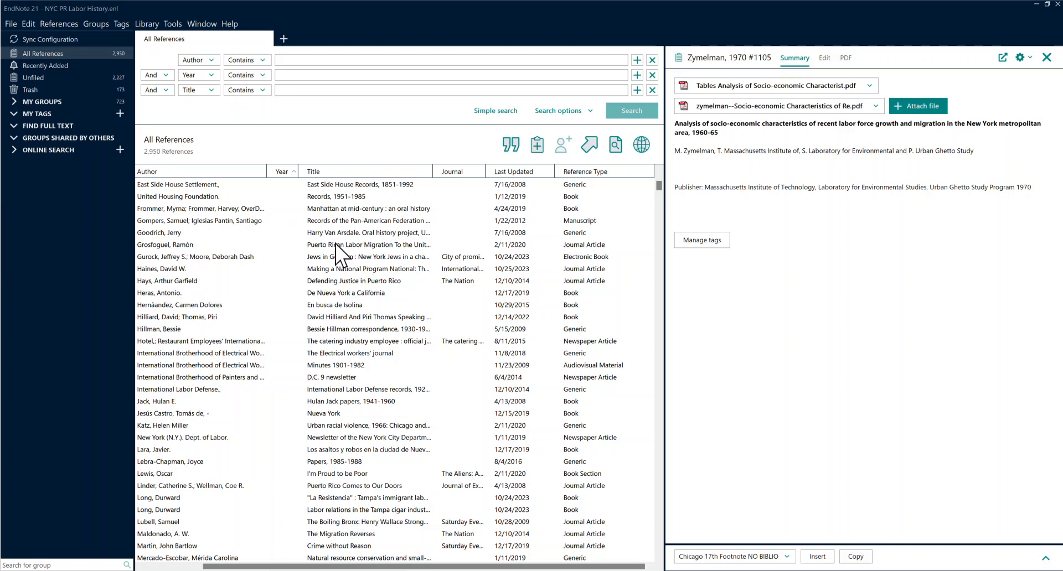
click(296, 233)
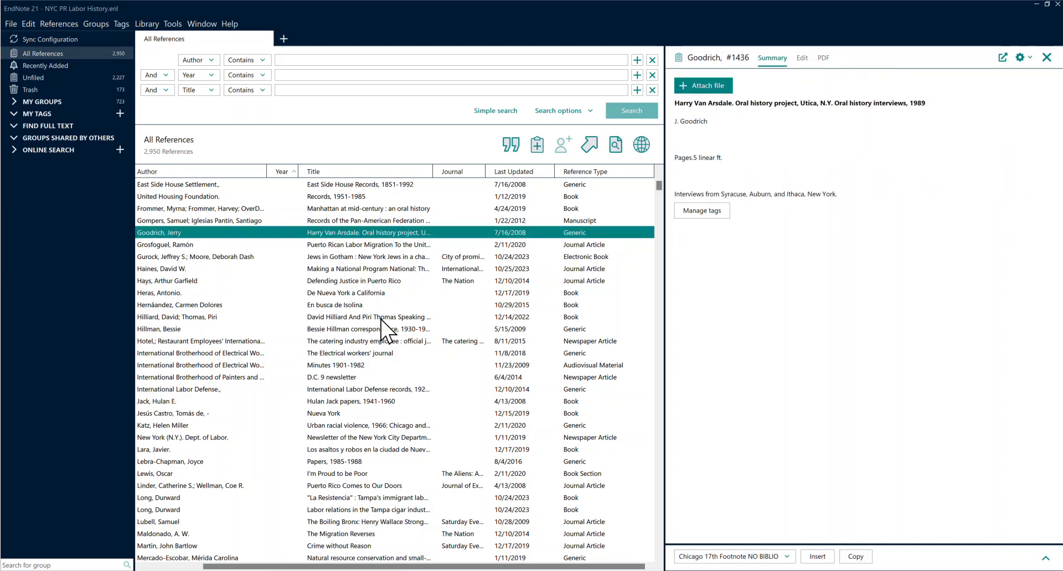
click(371, 331)
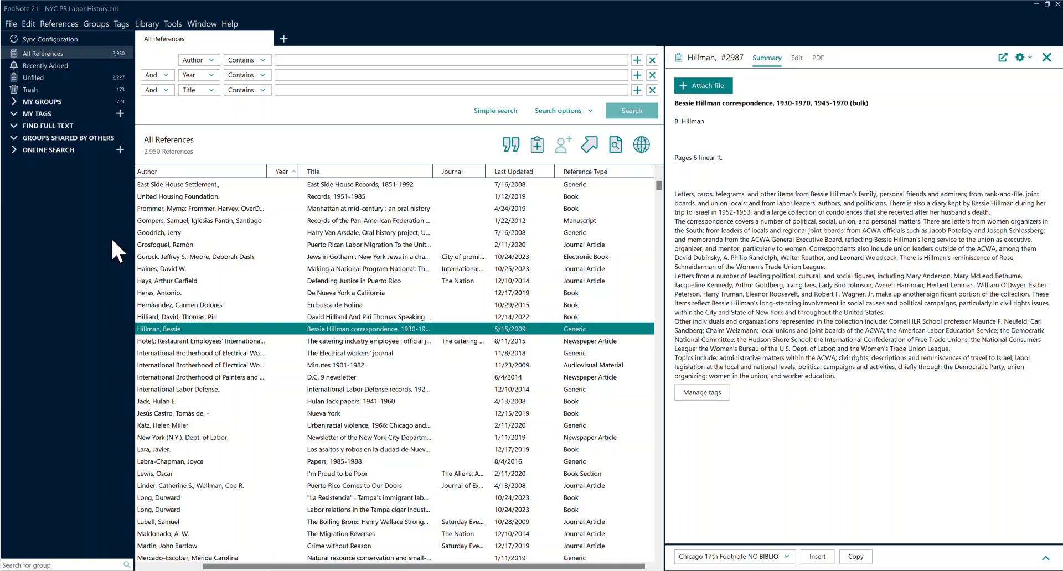
Expand the online search group, browse the available connections including the details of WorldCat (OCLC), and close the connection list.
click(15, 149)
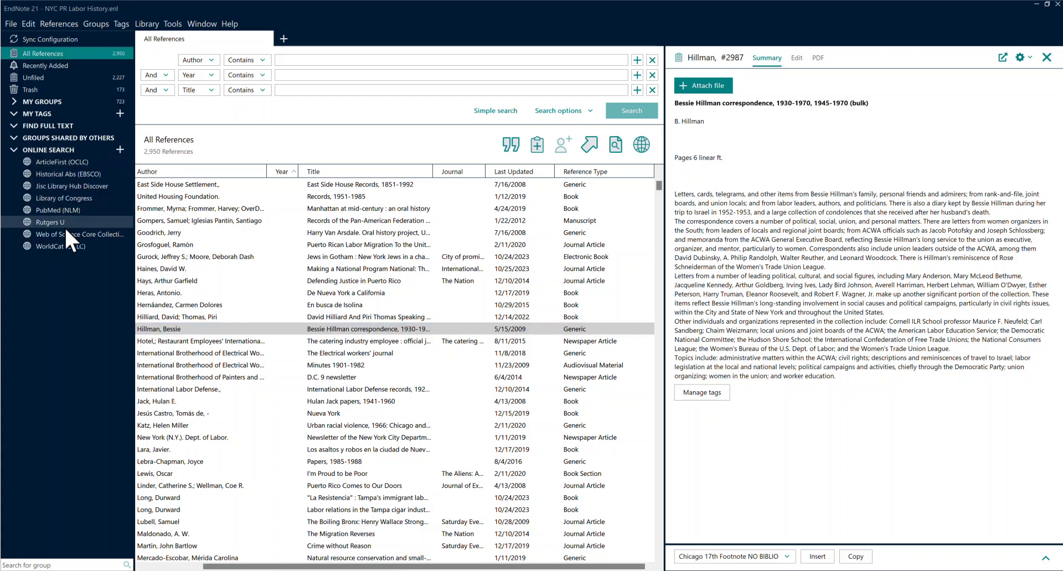
click(120, 150)
scroll(527, 245, up, 3)
scroll(526, 239, up, 10)
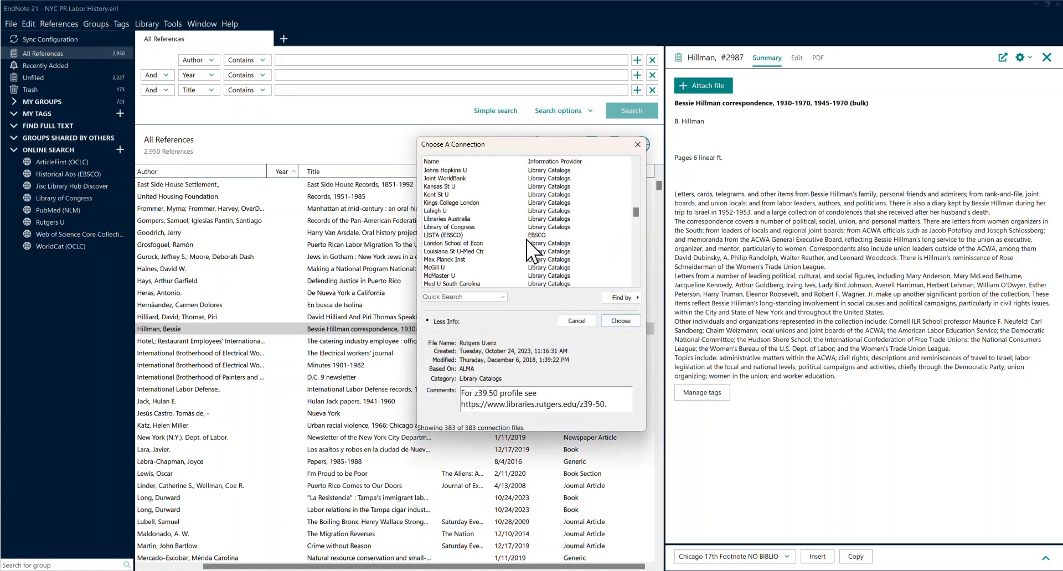
drag(635, 201, 633, 235)
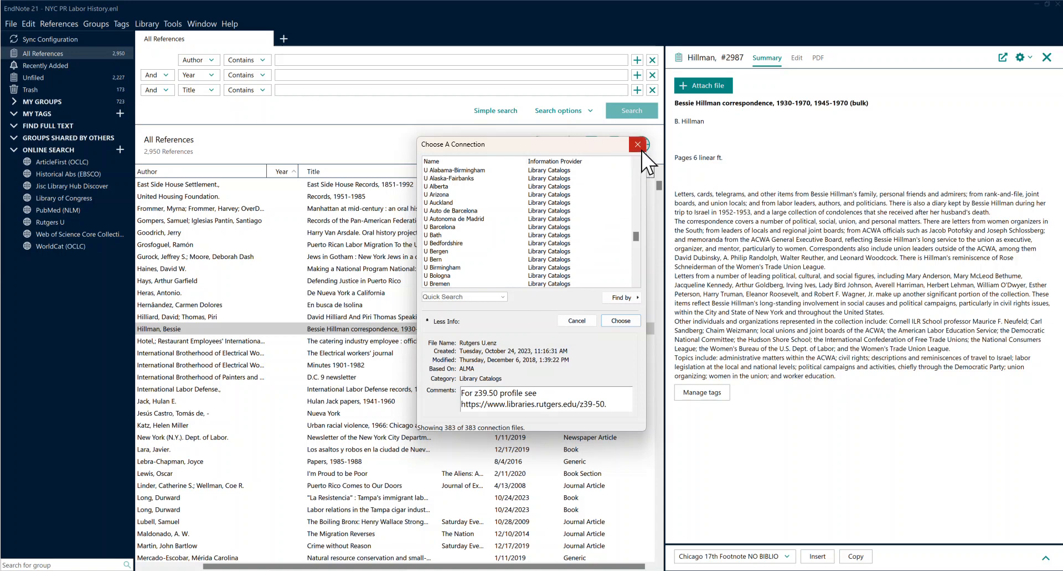
drag(638, 237, 634, 275)
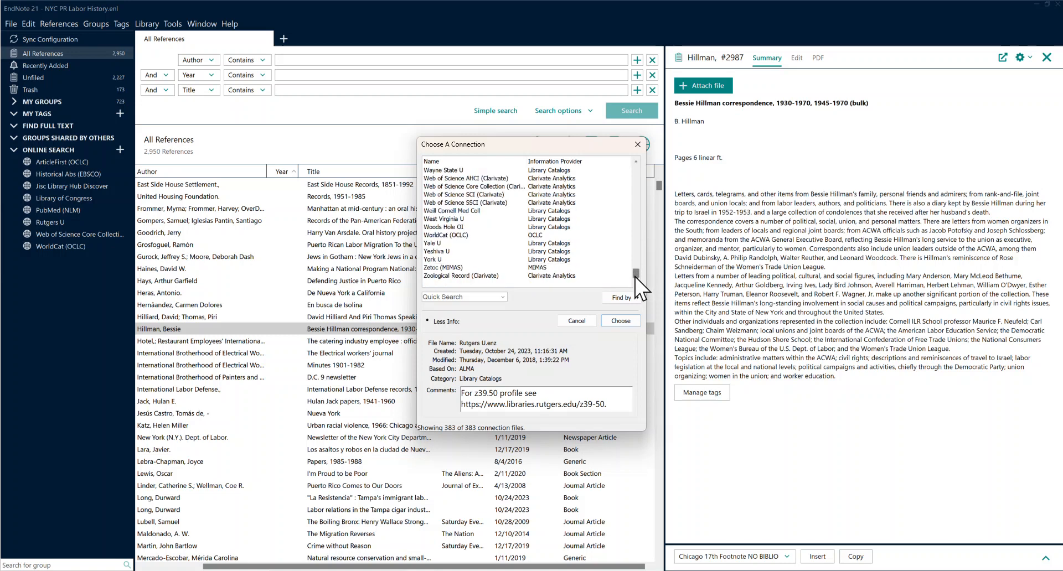
click(459, 236)
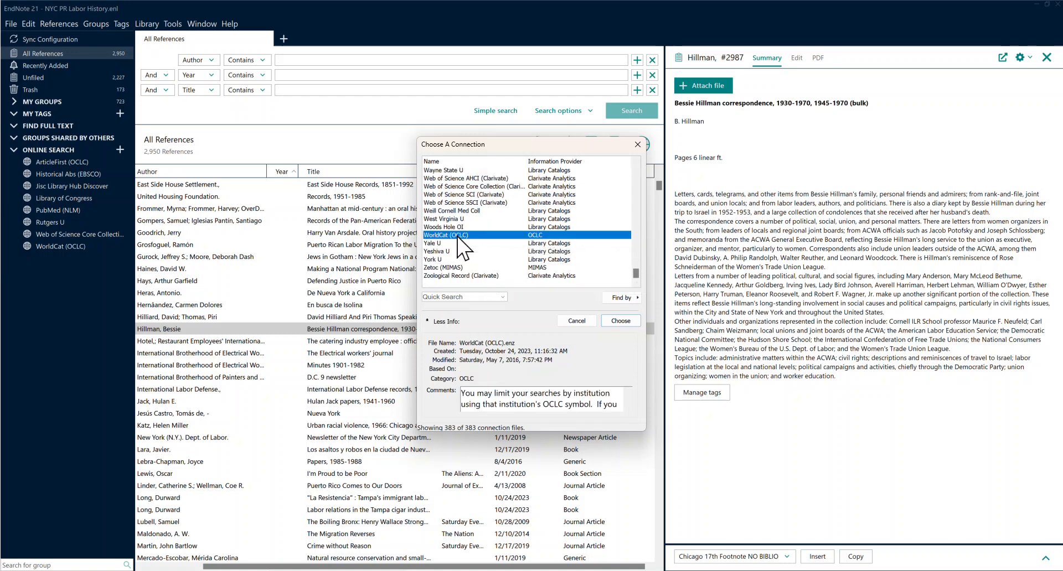
click(637, 145)
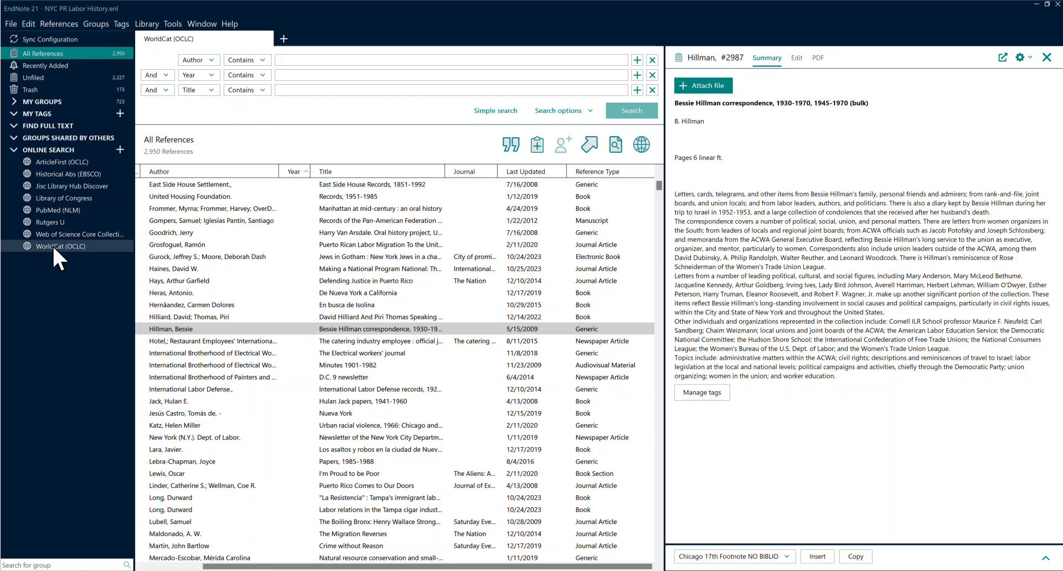
Run an online search in WorldCat (OCLC) with the Author field containing the researcher's surname.
click(53, 245)
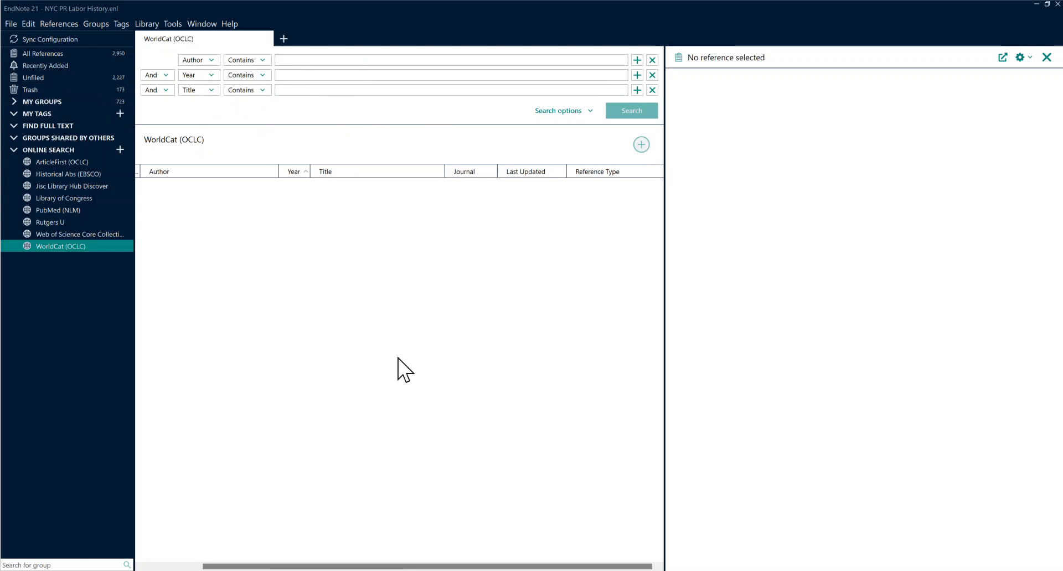
click(353, 90)
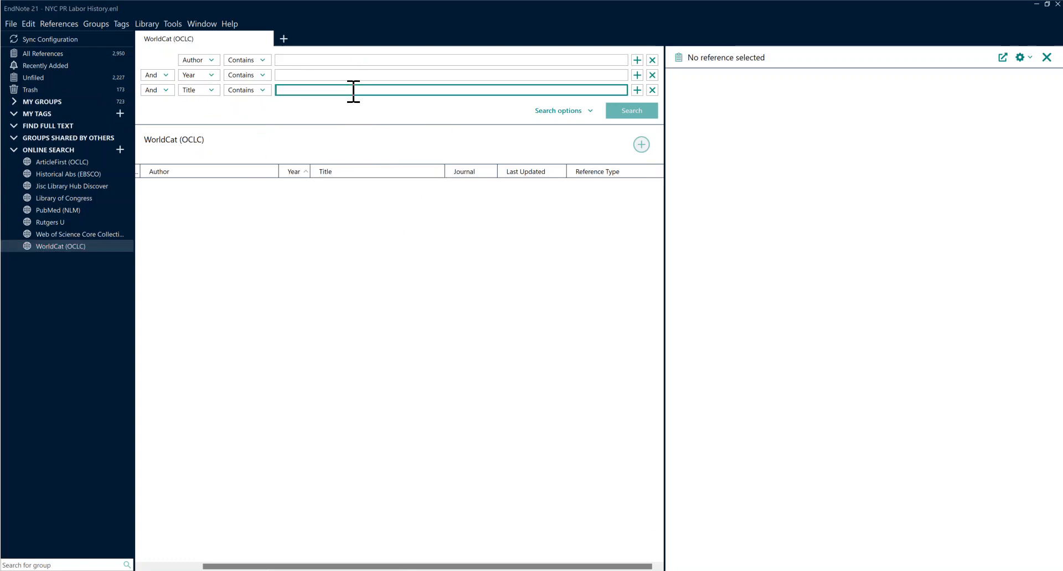
click(353, 60)
text(lauria santiago)
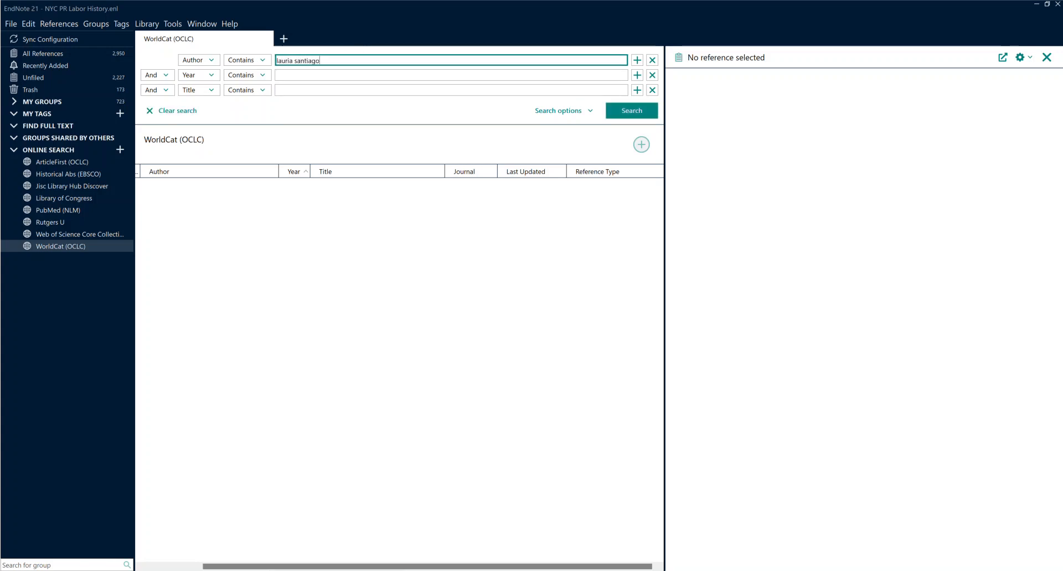
key(Return)
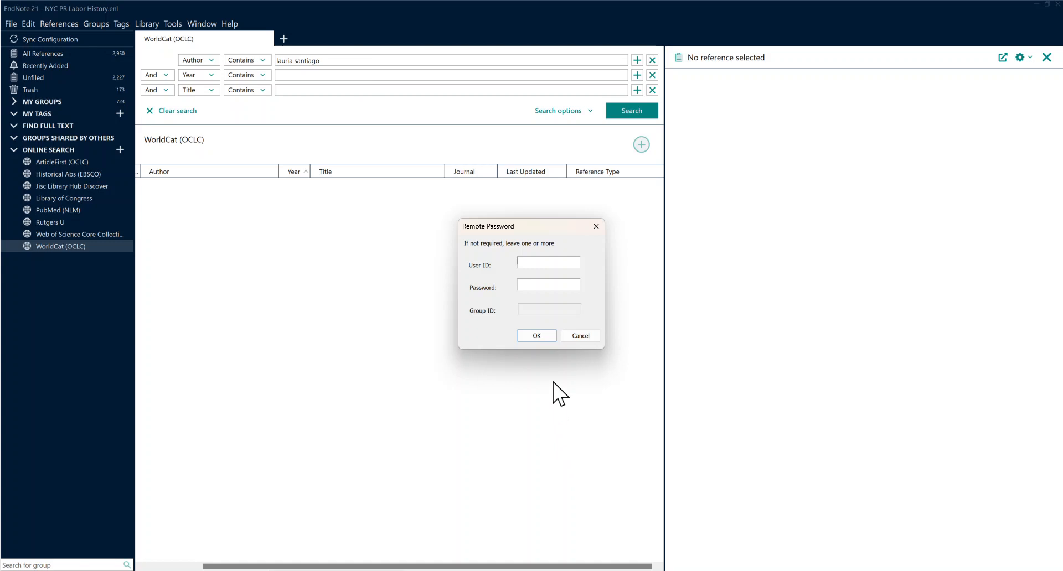
Try to run the WorldCat search with the user ID and password left blank, and dismiss the error message.
click(542, 341)
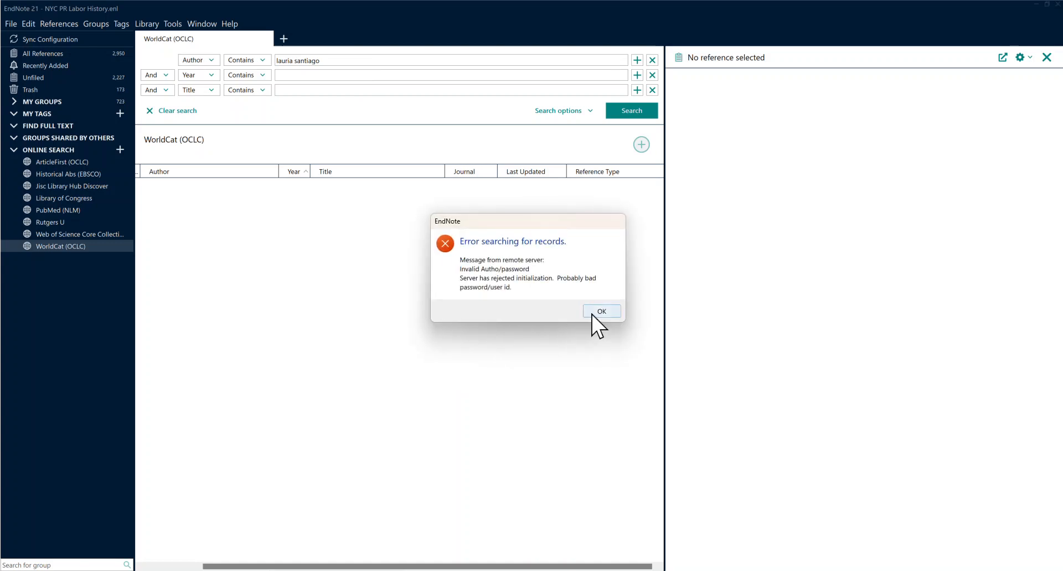
click(591, 312)
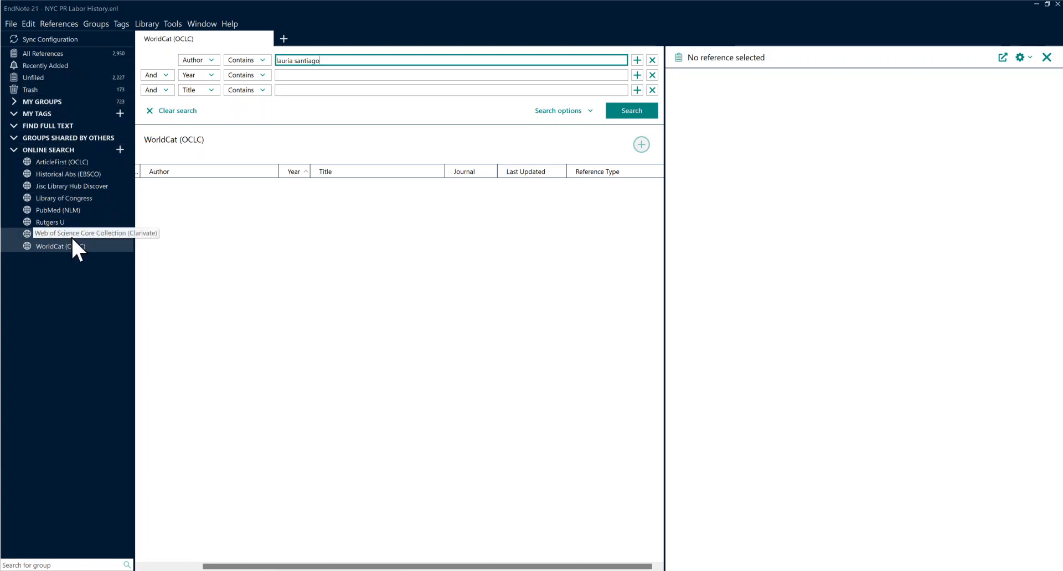
Collapse the online search group and show all references of the library.
click(10, 150)
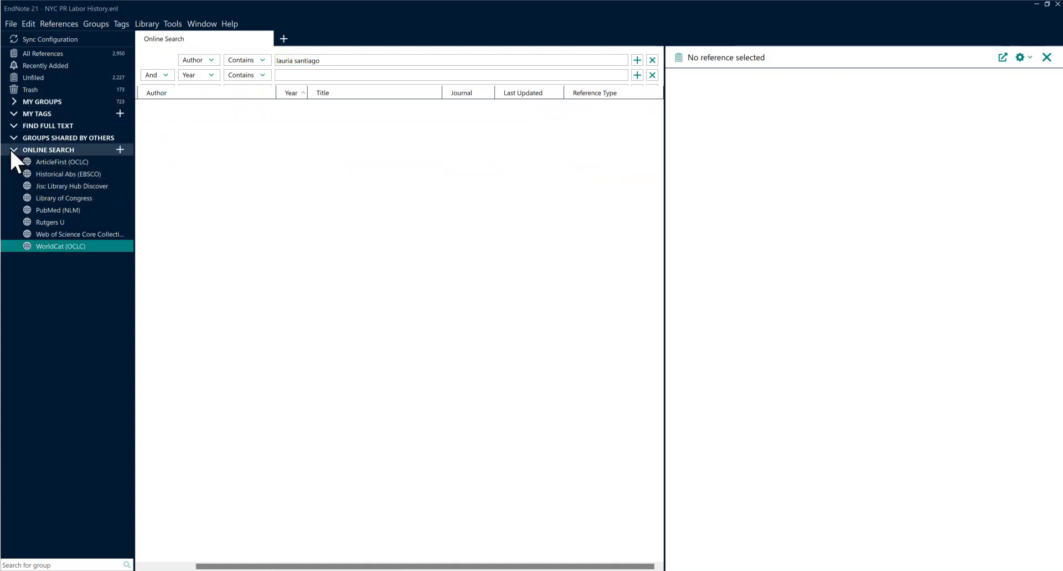
click(11, 150)
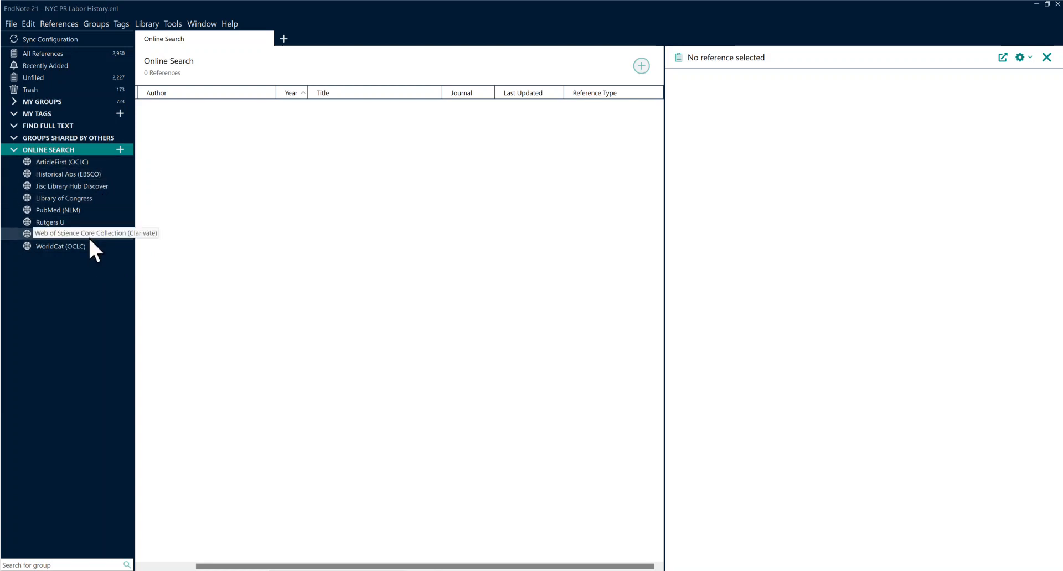
click(14, 150)
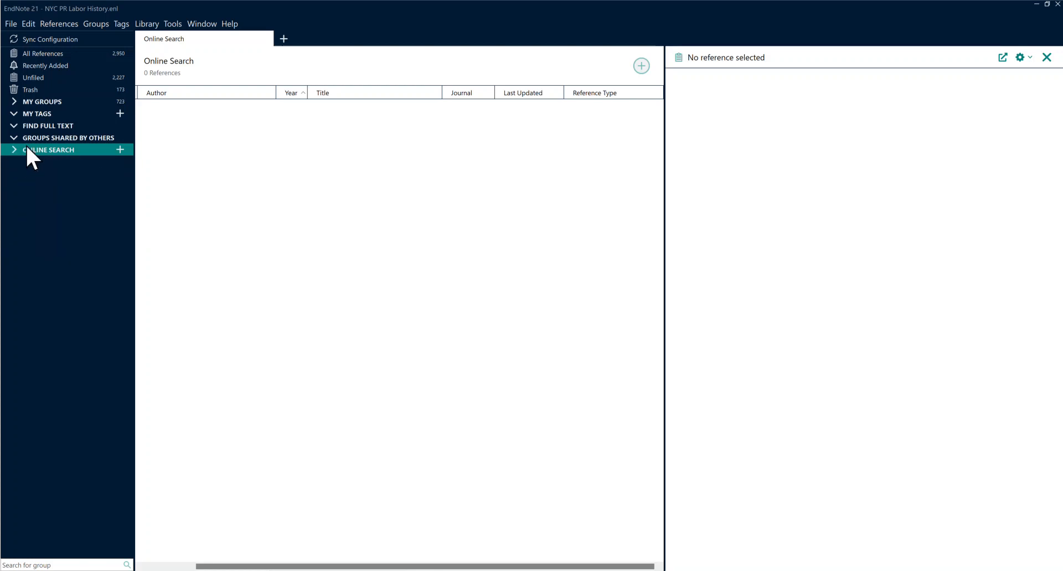
click(62, 55)
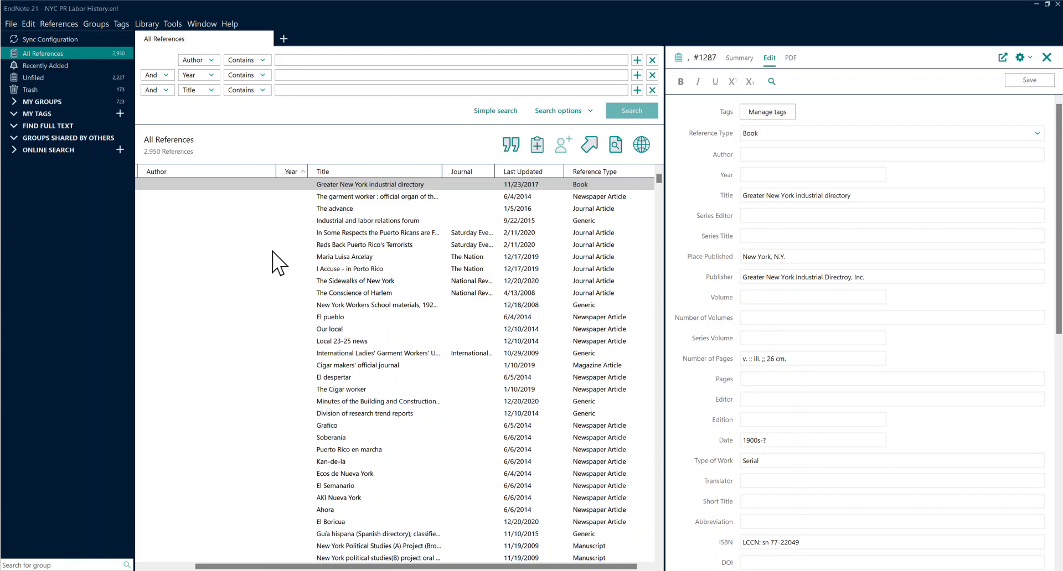
Switch to the Chrome window and open libraries.rutgers.edu in a new tab.
mouse_move(310, 570)
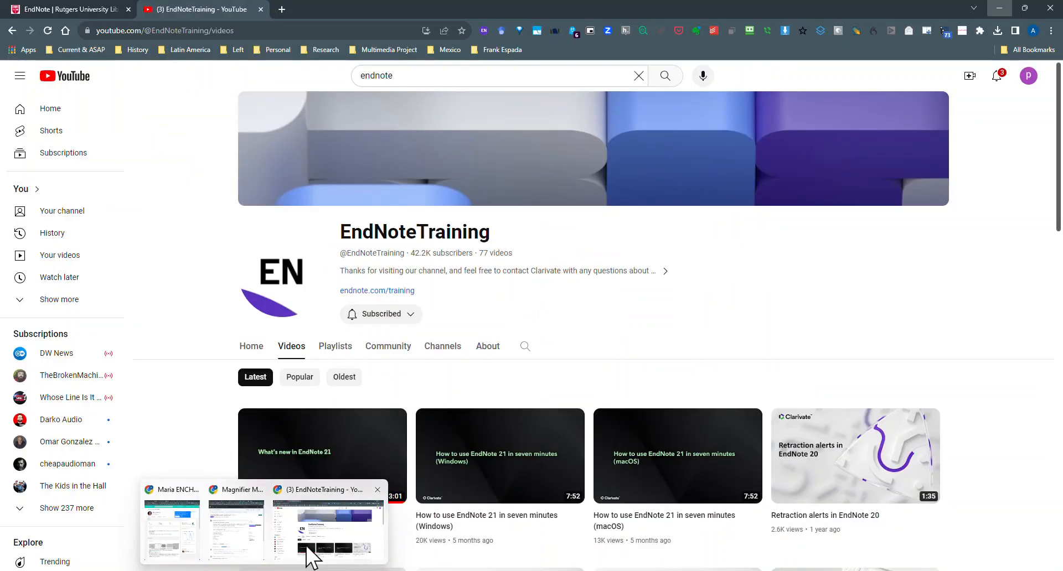
click(308, 548)
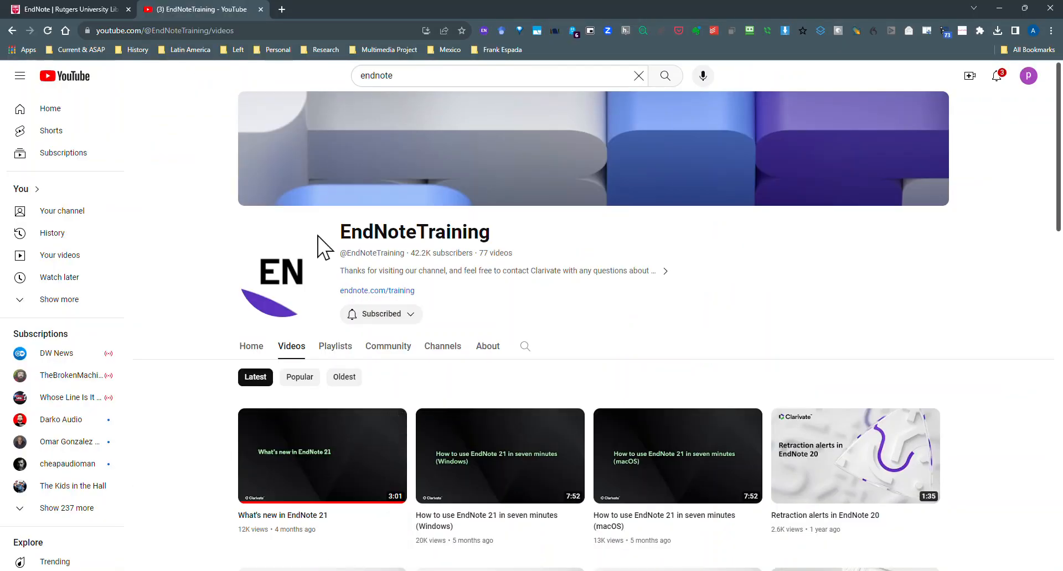
click(281, 10)
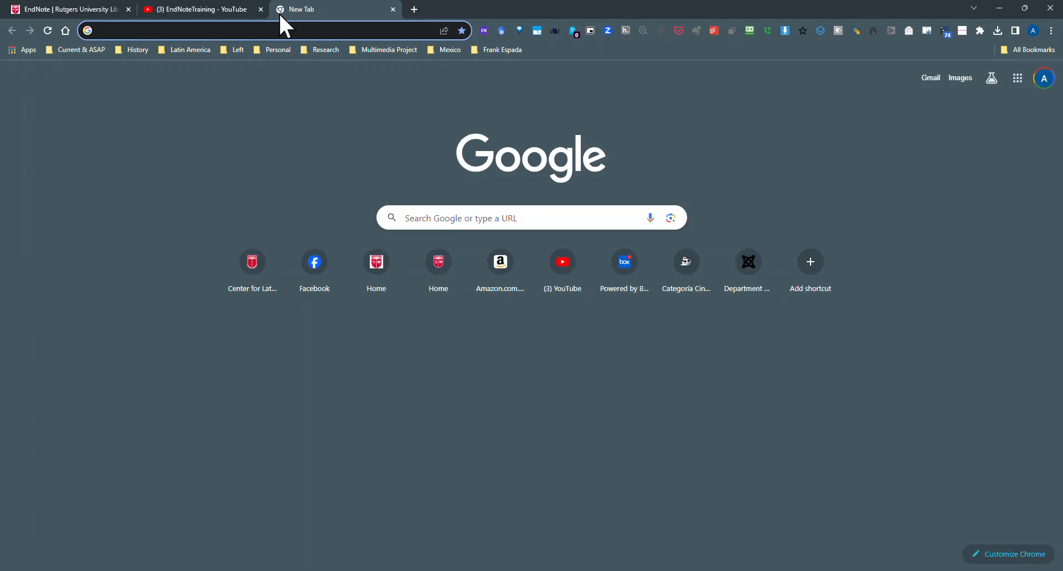
text(libraries.rutgers.edu)
key(Return)
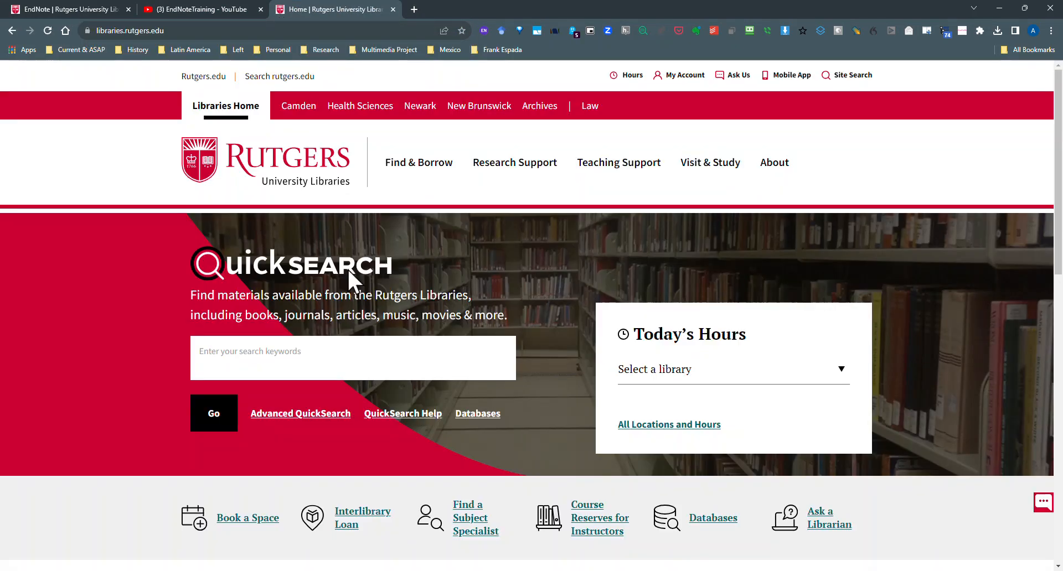
Search the Rutgers QuickSearch catalog for the researcher's surname.
click(332, 352)
text(lauria sna)
key(BackSpace)
text(antiag)
key(Return)
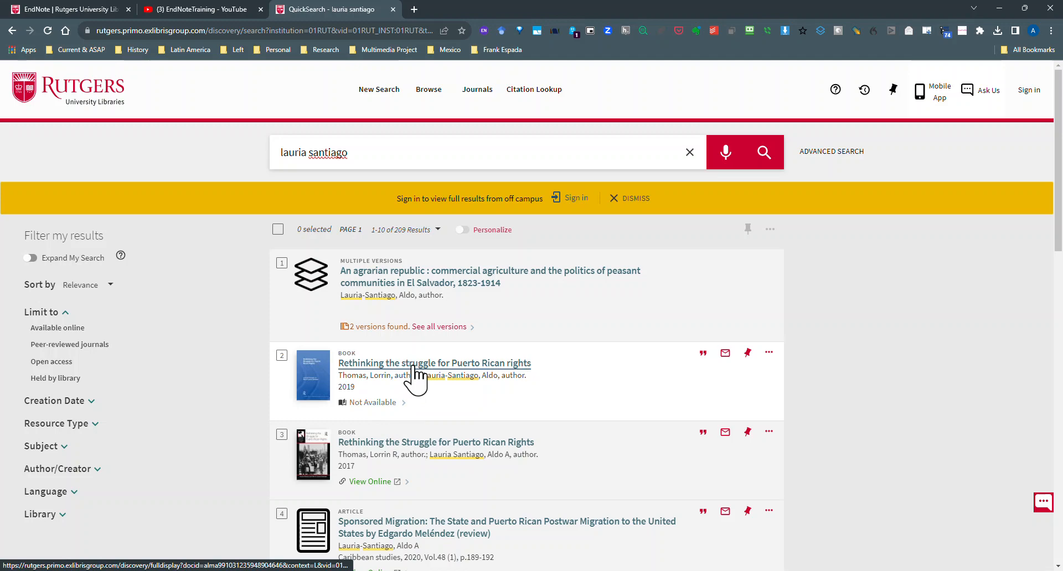
Open the 2017 book Rethinking the Struggle for Puerto Rican Rights and look at its RIS export and encoding options.
click(412, 443)
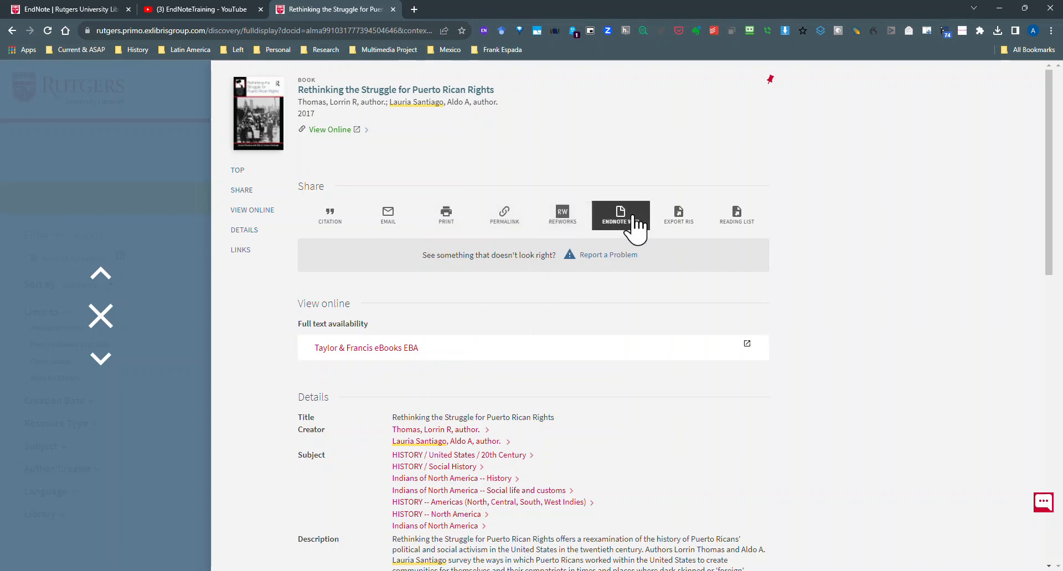
click(682, 221)
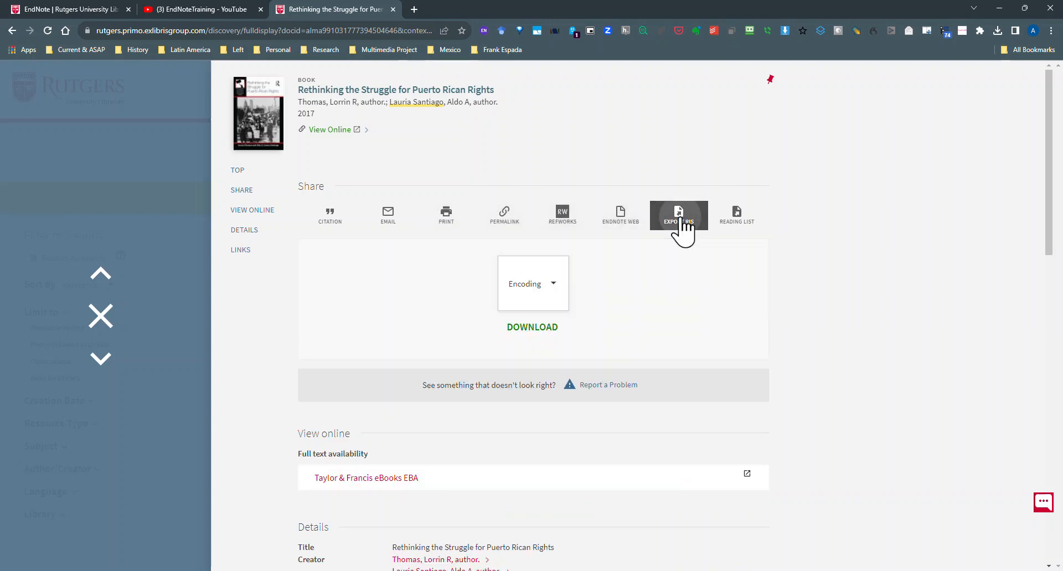
click(556, 294)
click(653, 302)
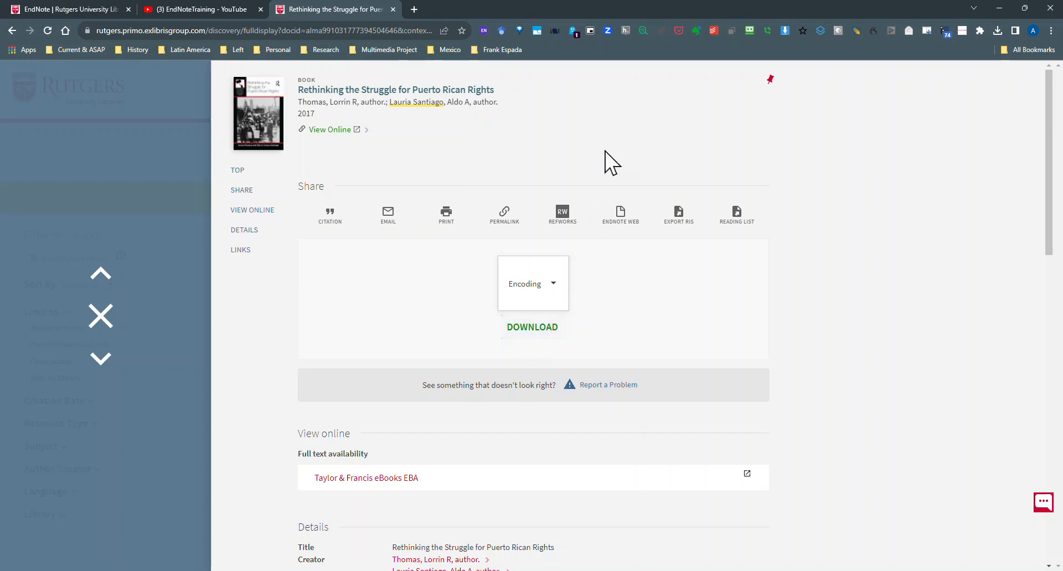
Switch back to EndNote and browse the reference list from the undated entries to those from the 1910s.
click(999, 5)
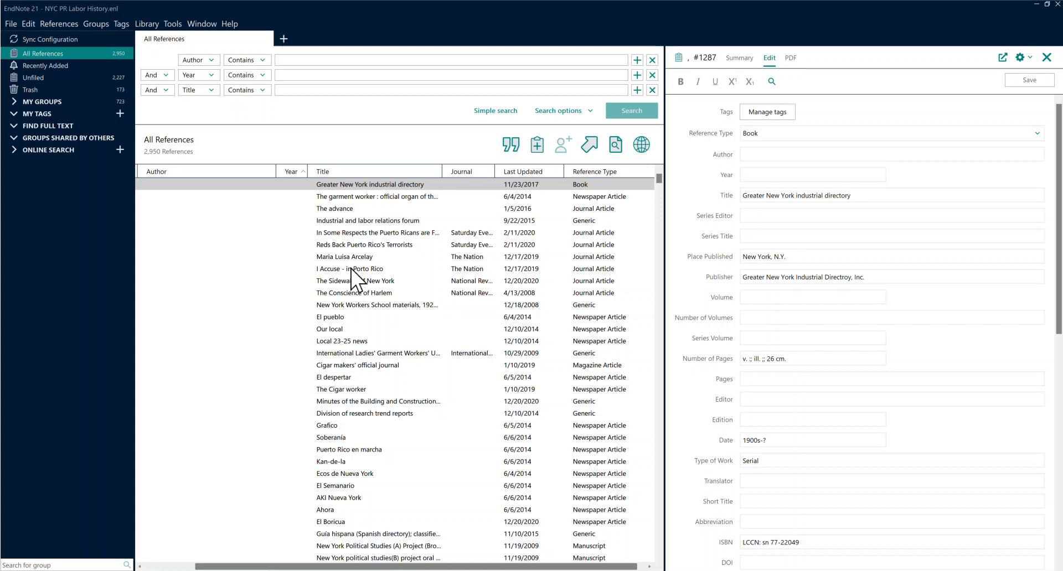
scroll(357, 280, down, 15)
scroll(358, 279, down, 20)
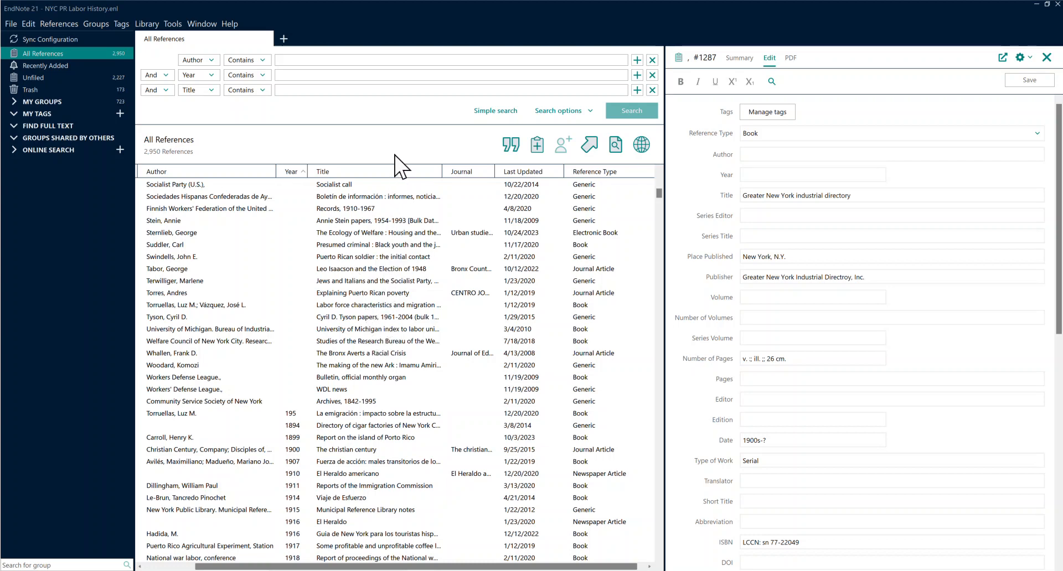
Return to Chrome, close the book record, and open the 2021 review from The Americas online.
key(alt+Tab)
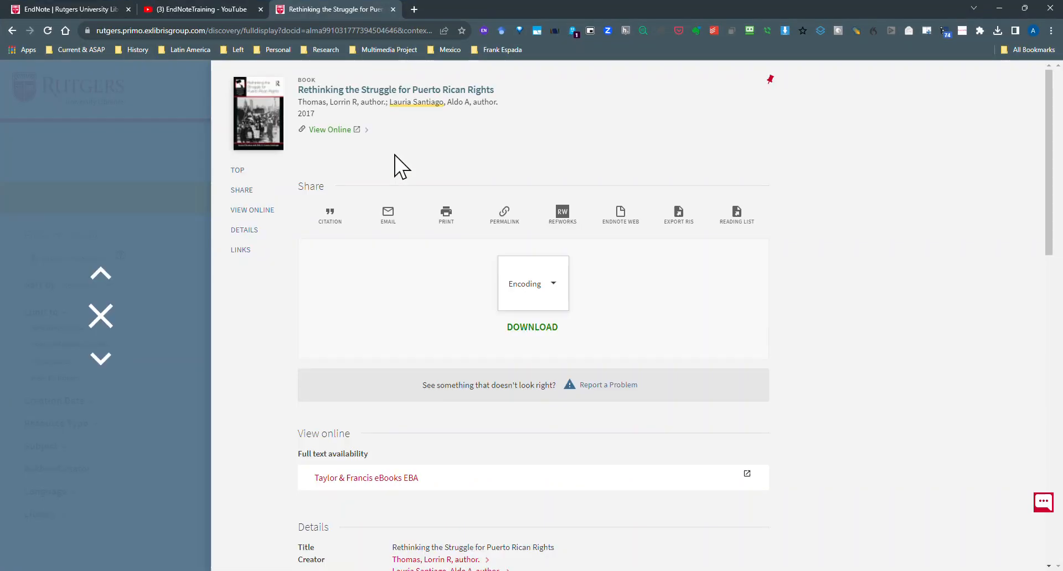
click(101, 320)
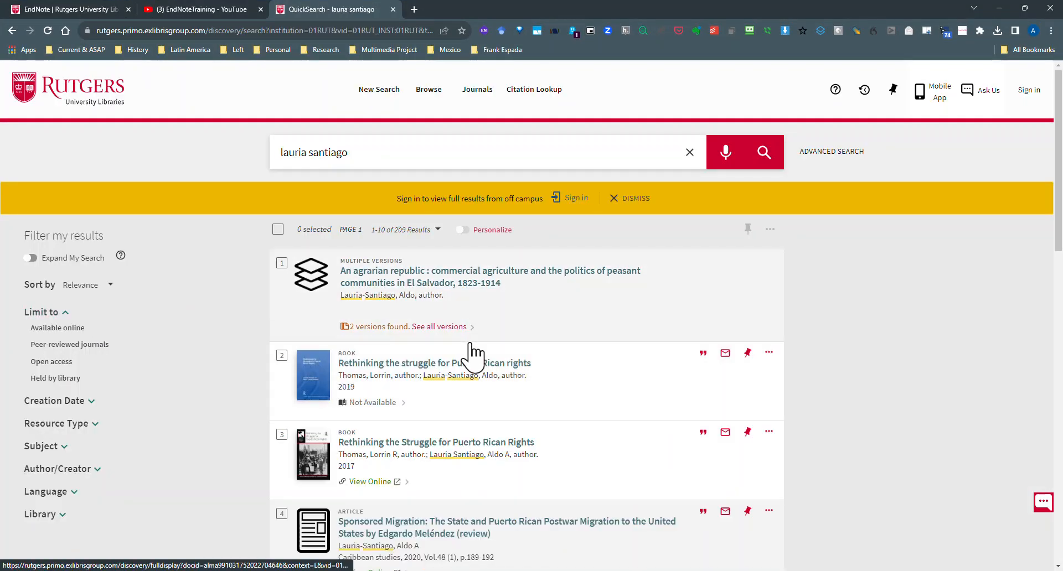
scroll(548, 374, down, 3)
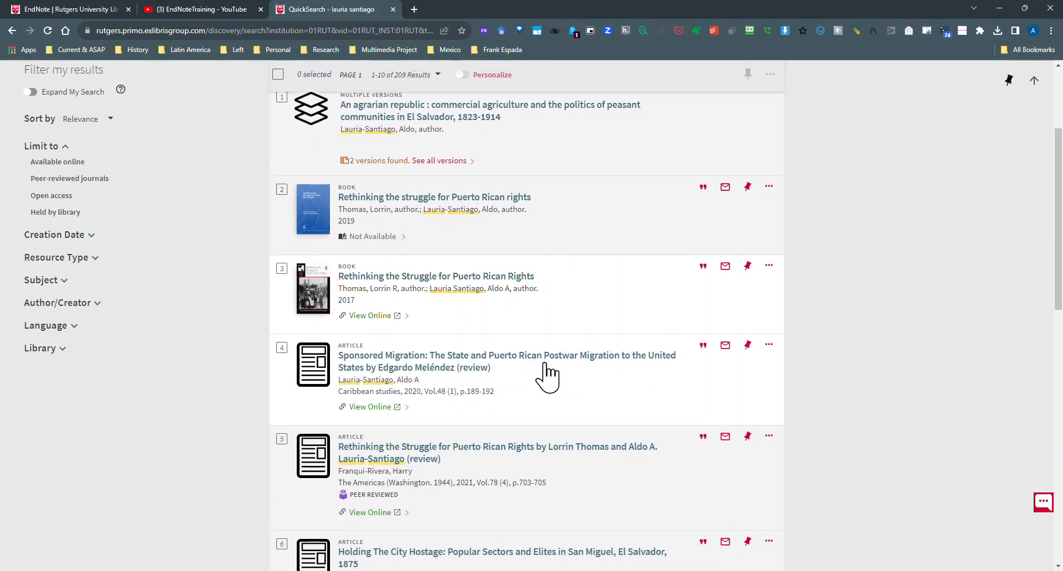
scroll(548, 376, down, 4)
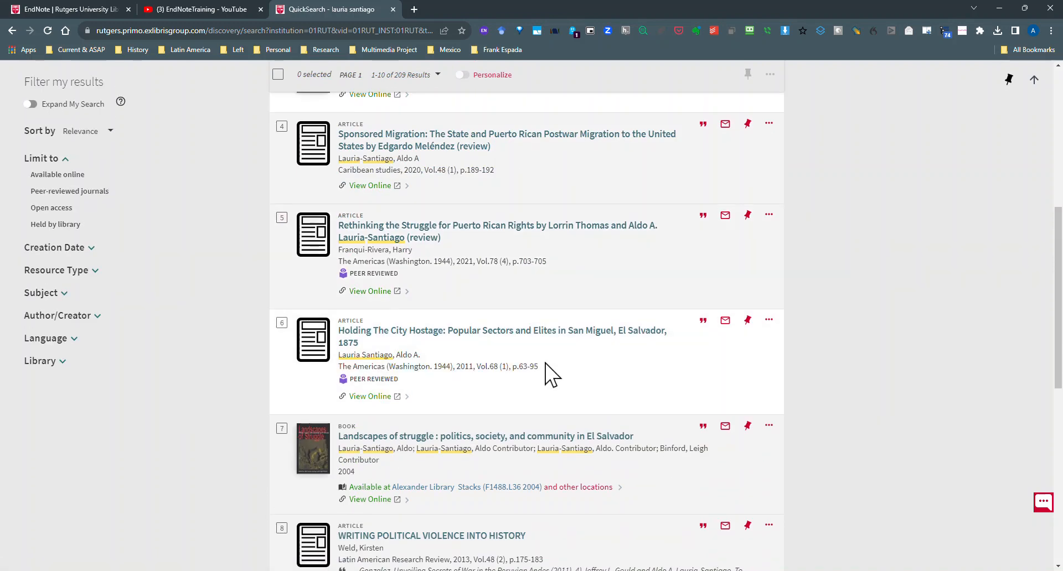
click(375, 291)
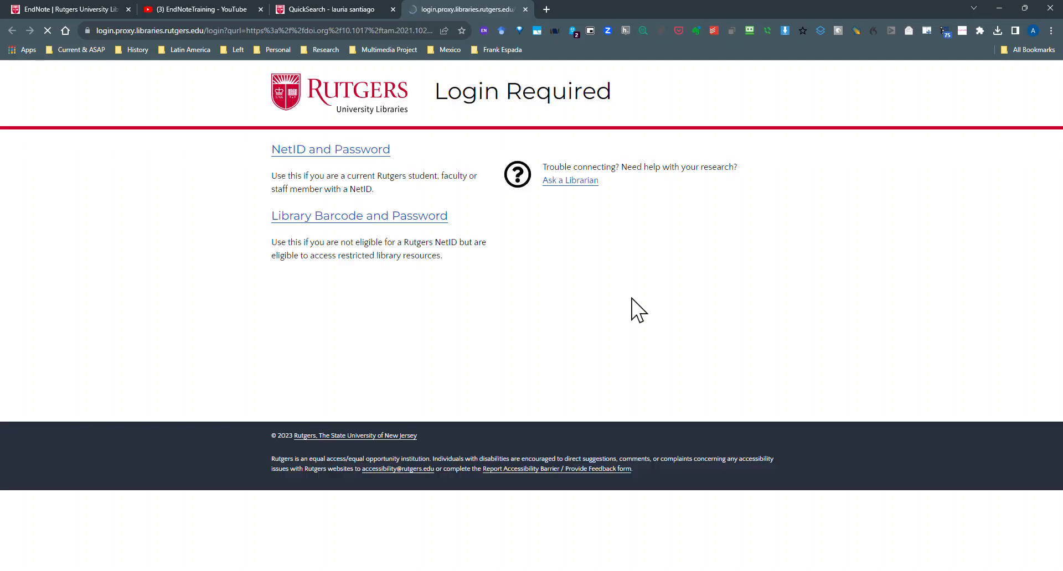
Log in to the library proxy with the NetID and password, and decline the RoboForm login offer.
click(327, 158)
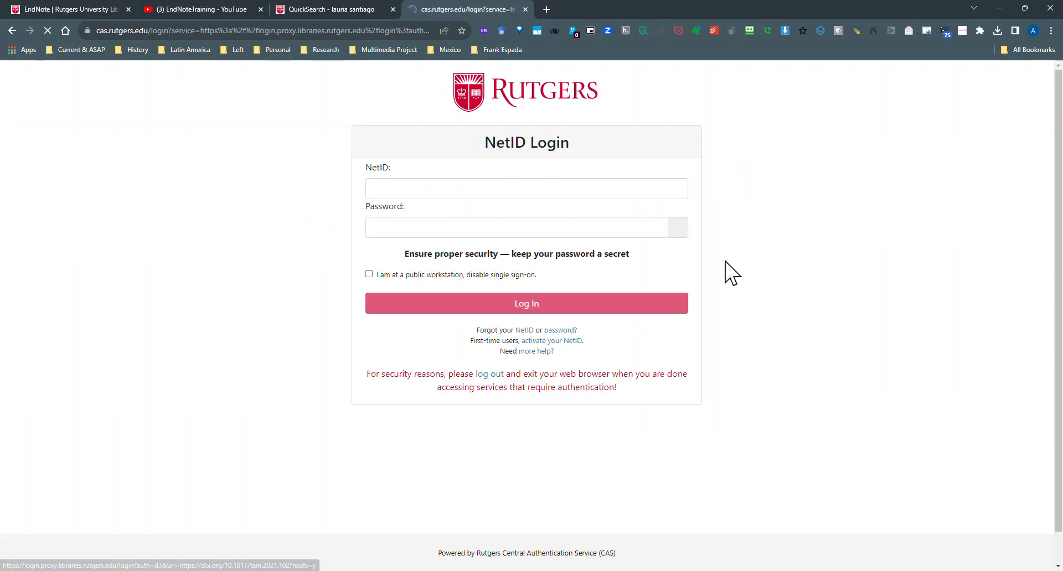
click(647, 301)
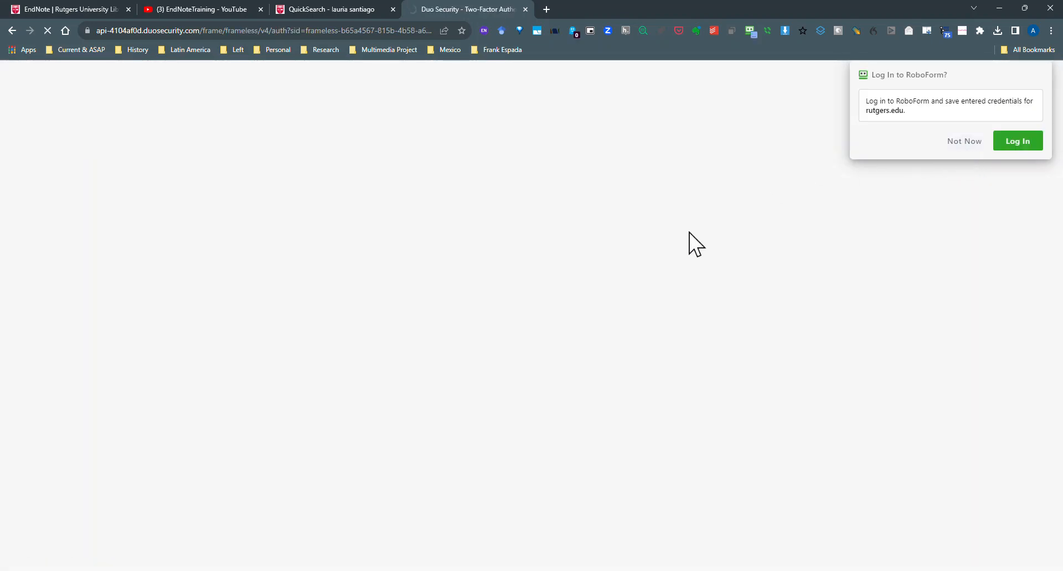
click(966, 145)
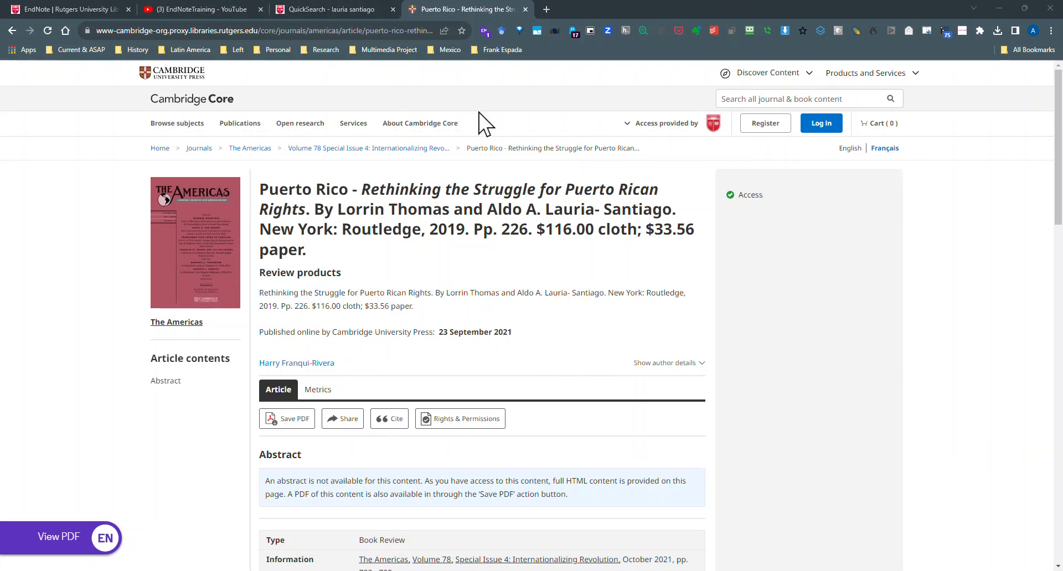
Switch to EndNote and browse the year-sorted reference list from the undated entries through the 1990s to 2008.
key(alt+Tab)
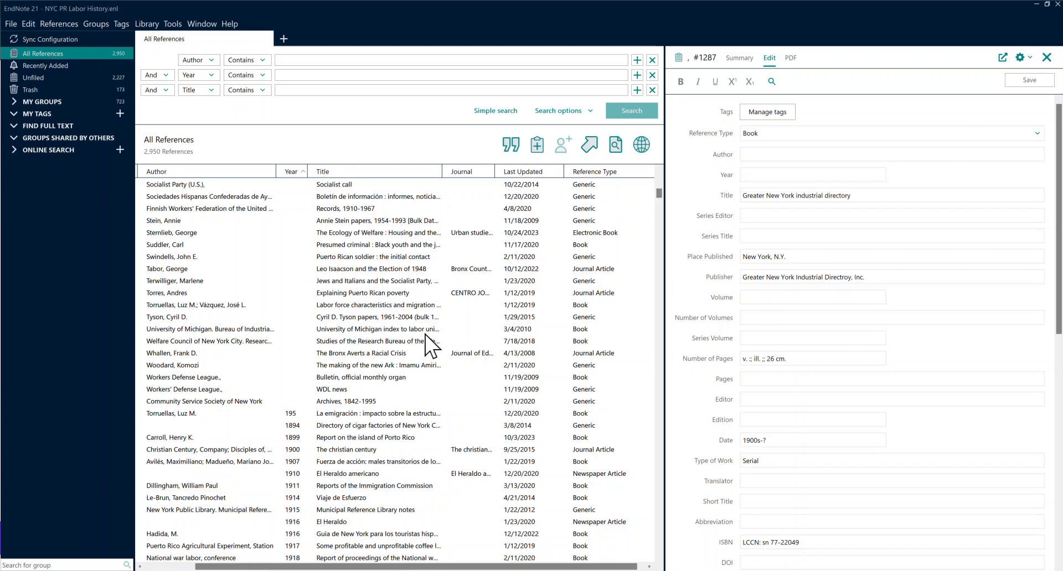
scroll(429, 343, down, 2)
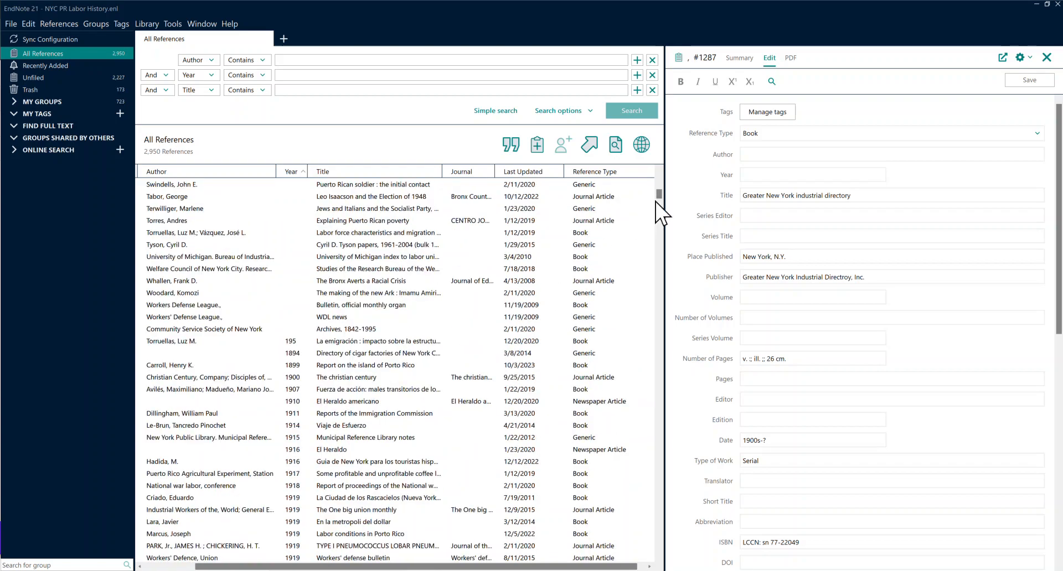
mouse_move(658, 195)
mouse_down()
mouse_move(656, 386)
mouse_move(663, 186)
mouse_up()
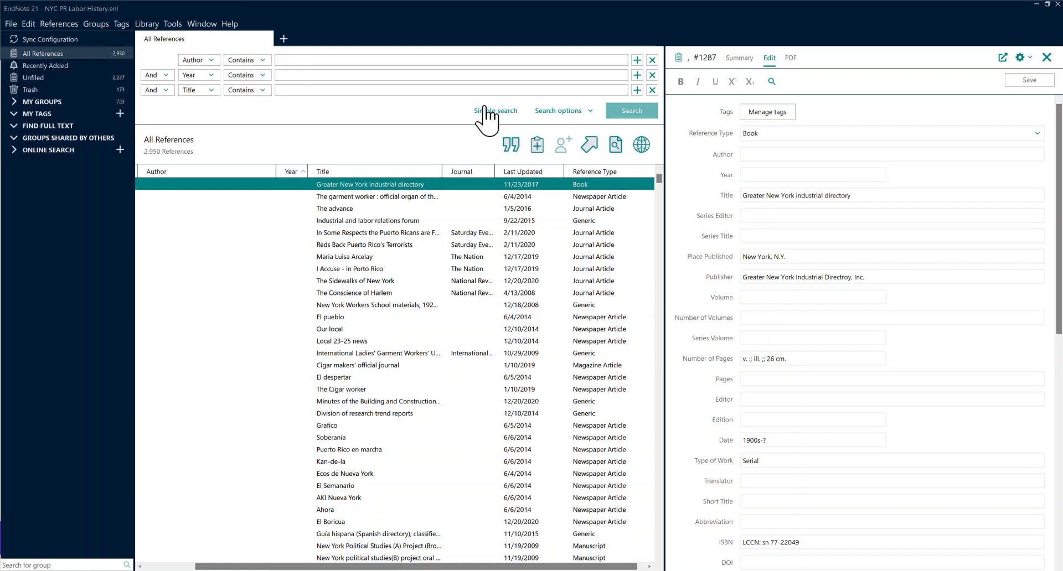
drag(659, 182, 661, 441)
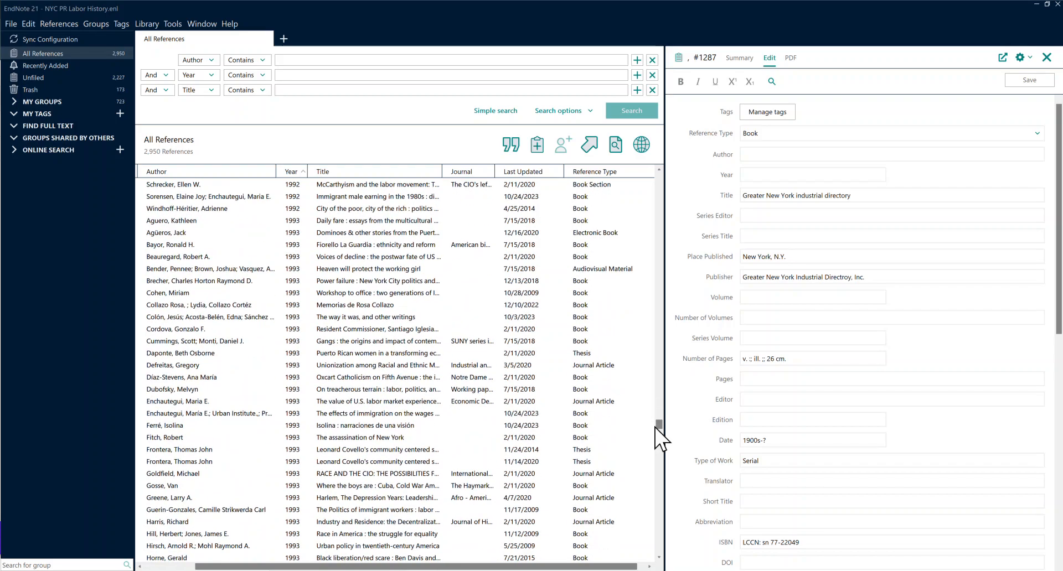
drag(658, 438, 659, 464)
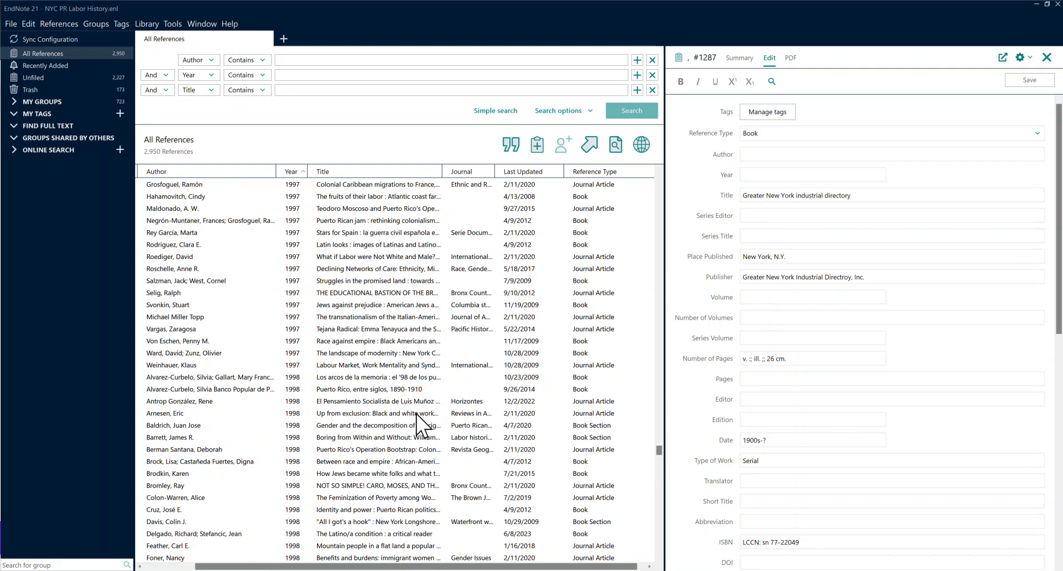
scroll(416, 416, down, 4)
scroll(415, 416, down, 2)
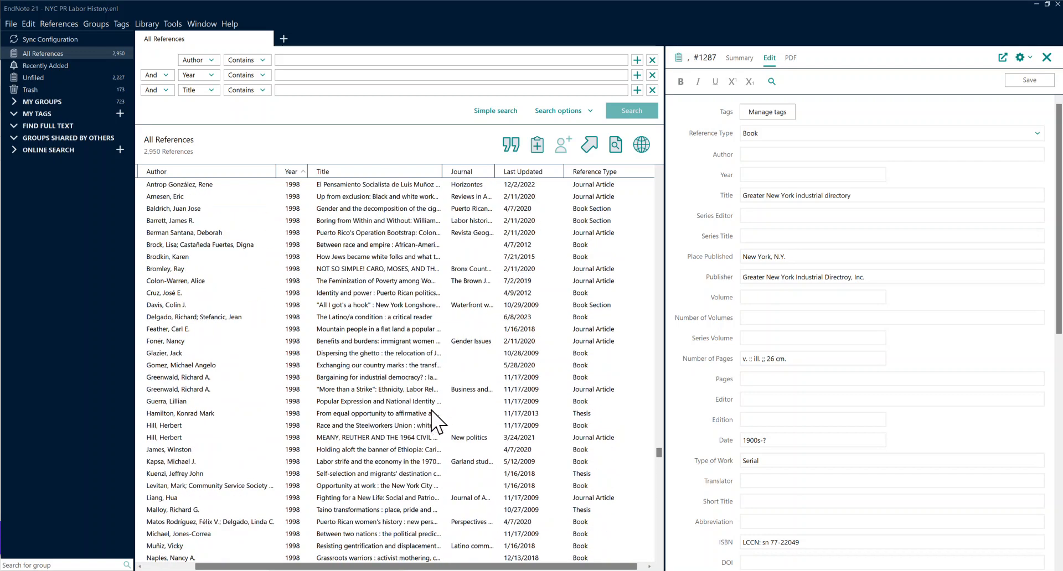
drag(659, 462, 659, 512)
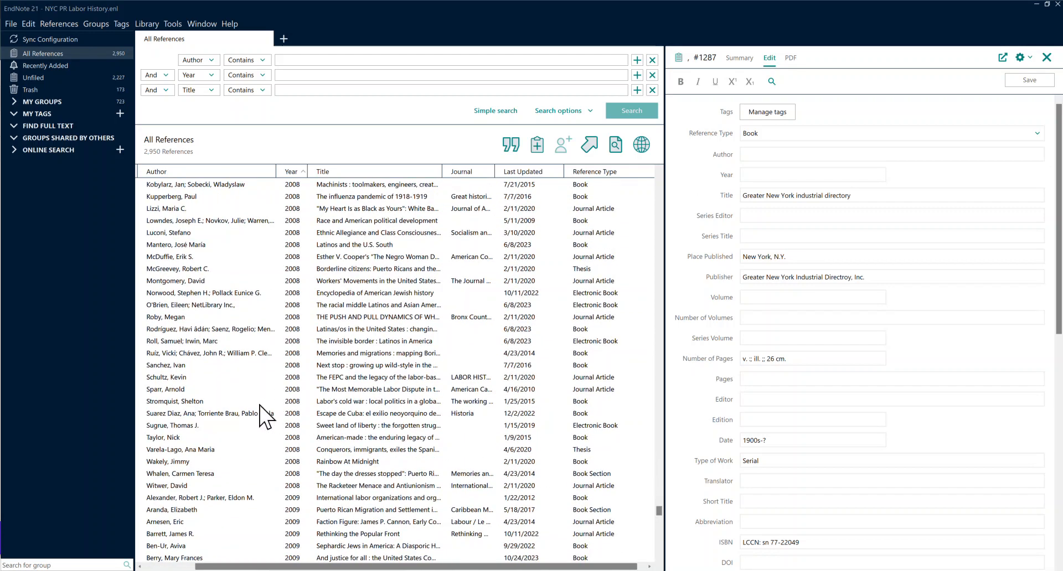
View the summary of the 2008 book Labor's cold war, highlight its citation details, and look over its editable fields.
click(356, 403)
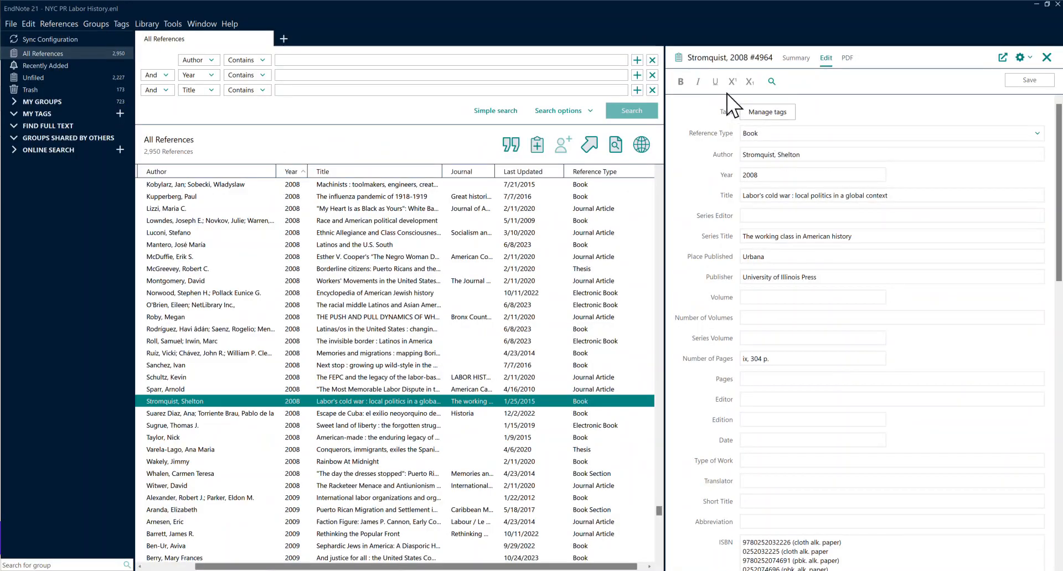
click(795, 59)
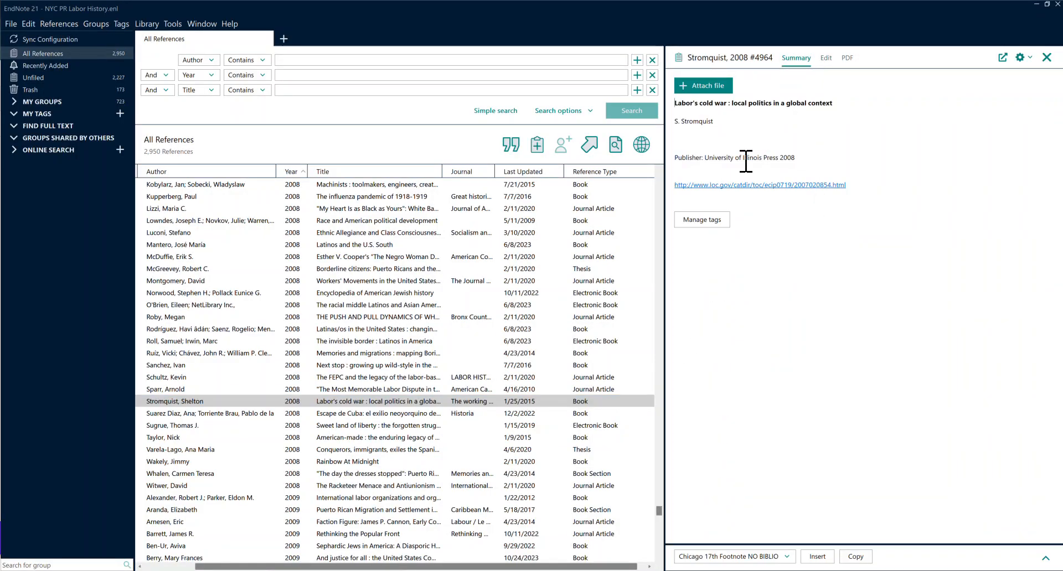
drag(796, 158, 674, 103)
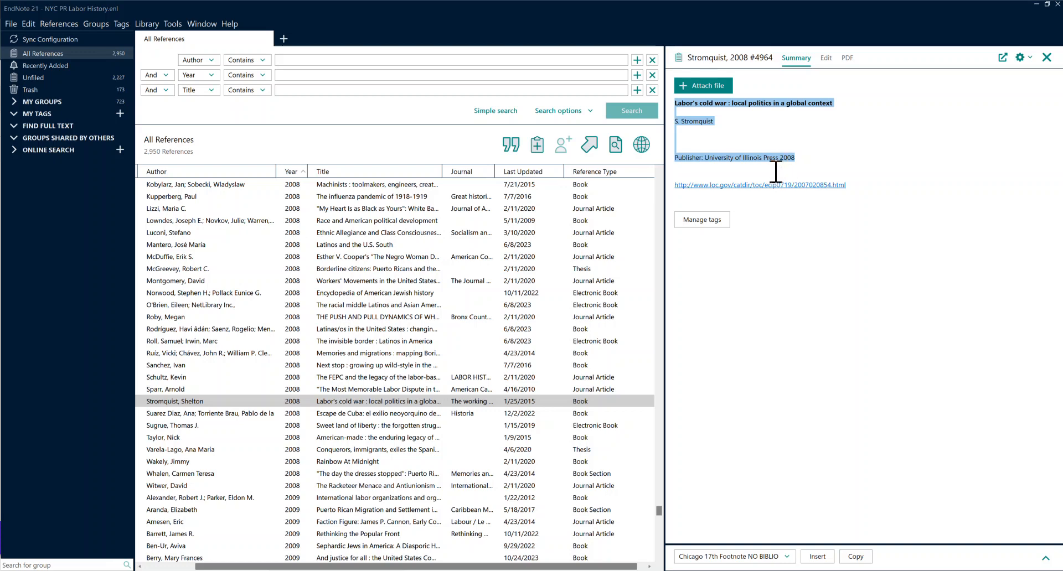
click(827, 58)
scroll(861, 376, down, 1)
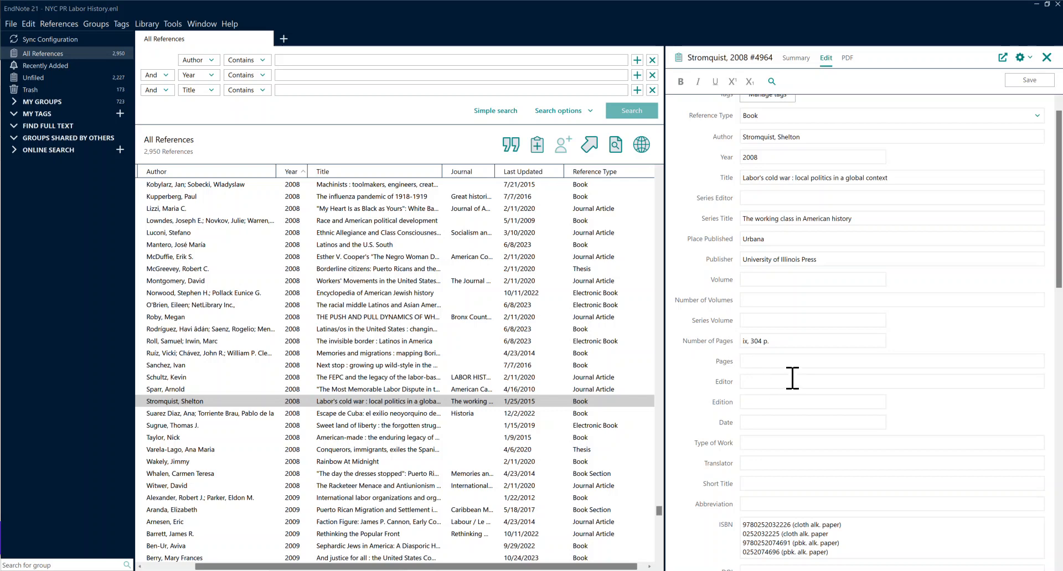
Examine all the fields of the Labor's cold war record, from volume and ISBN through notes, URL and file attachments to language.
scroll(803, 362, down, 2)
scroll(802, 354, down, 4)
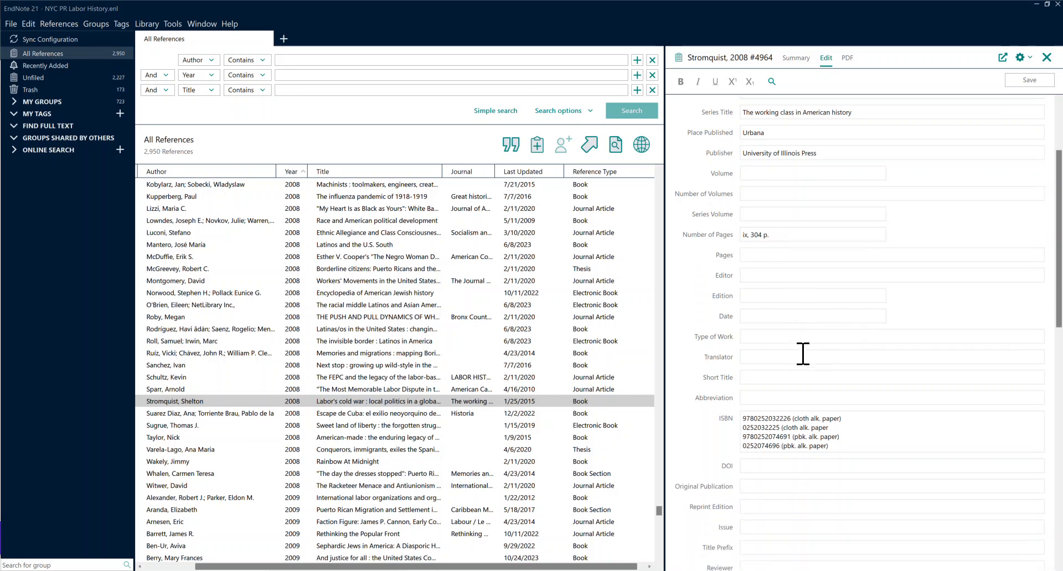
scroll(822, 404, down, 4)
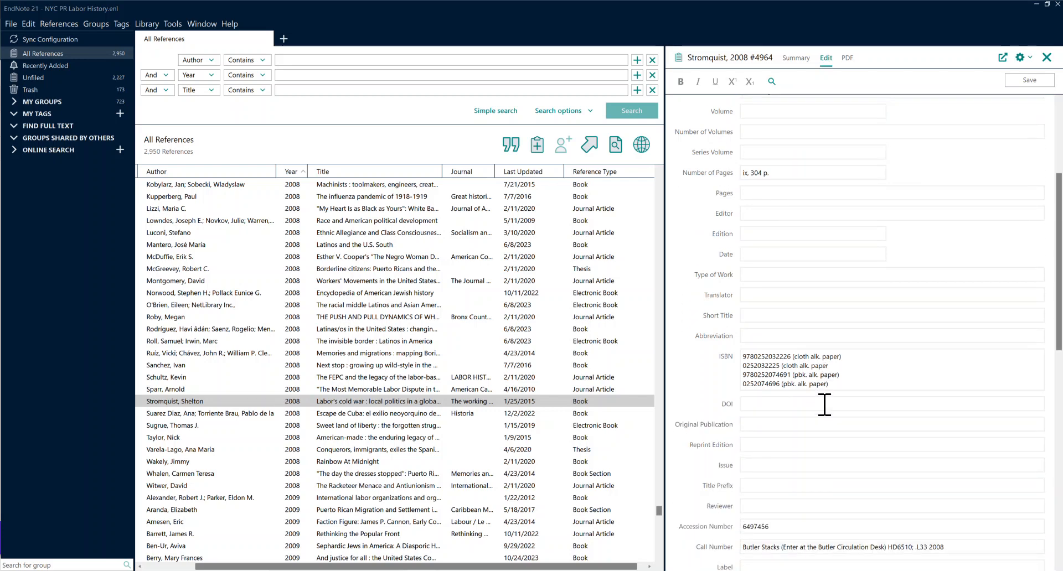
scroll(791, 337, down, 8)
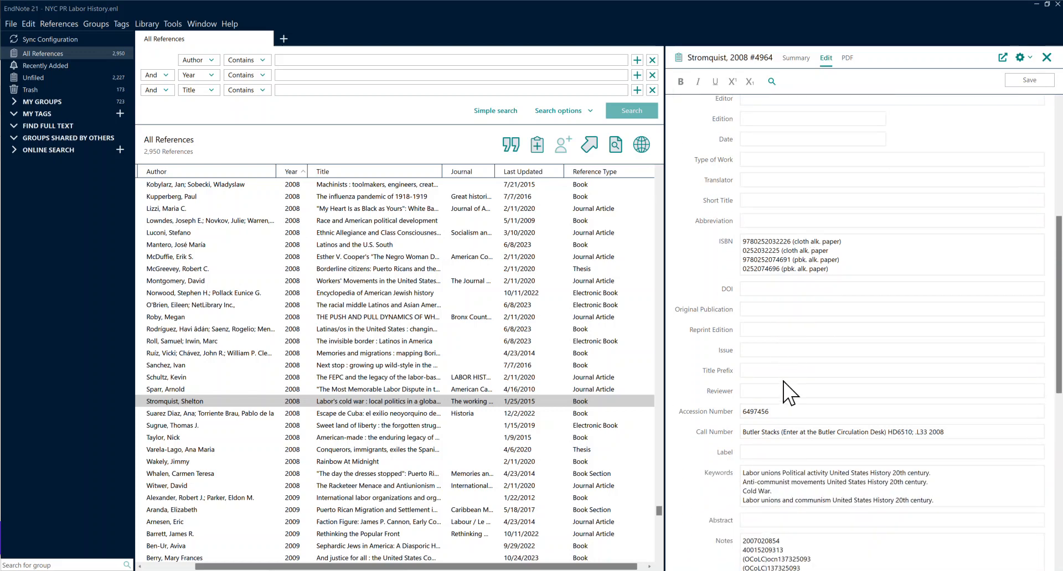
scroll(786, 382, down, 3)
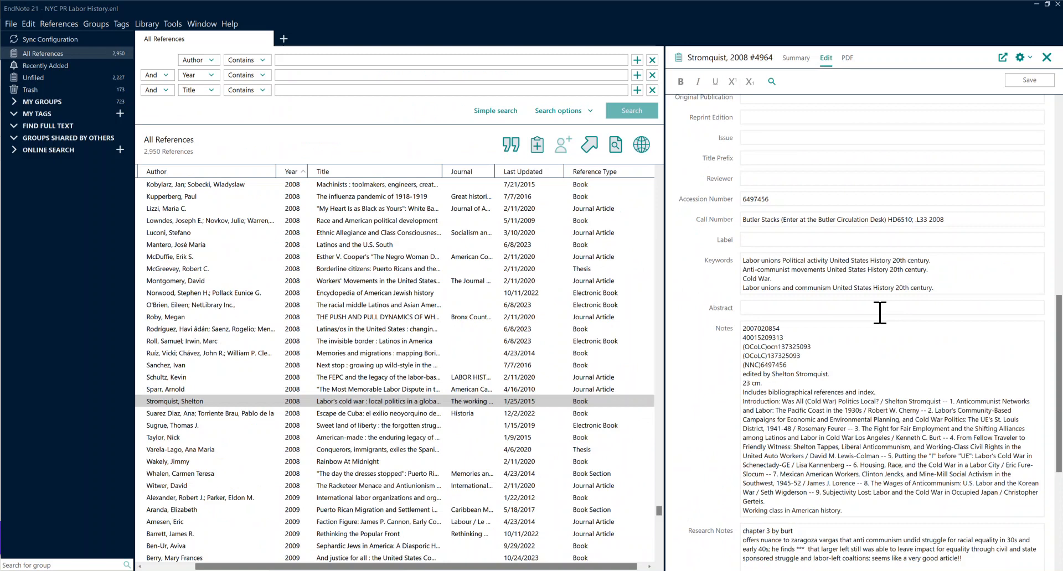
scroll(859, 428, down, 2)
scroll(873, 327, down, 3)
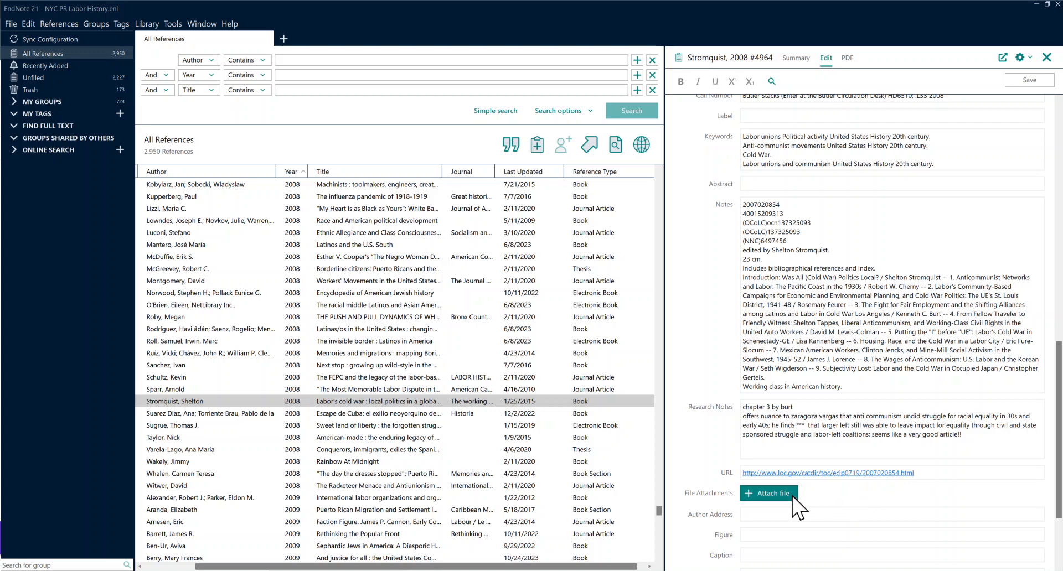
scroll(772, 315, down, 3)
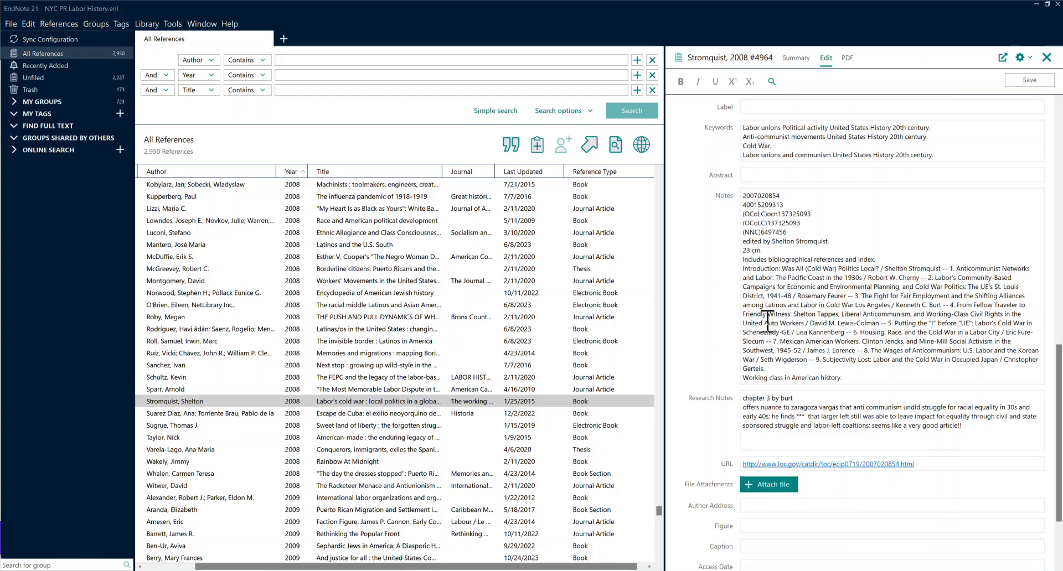
scroll(767, 321, down, 3)
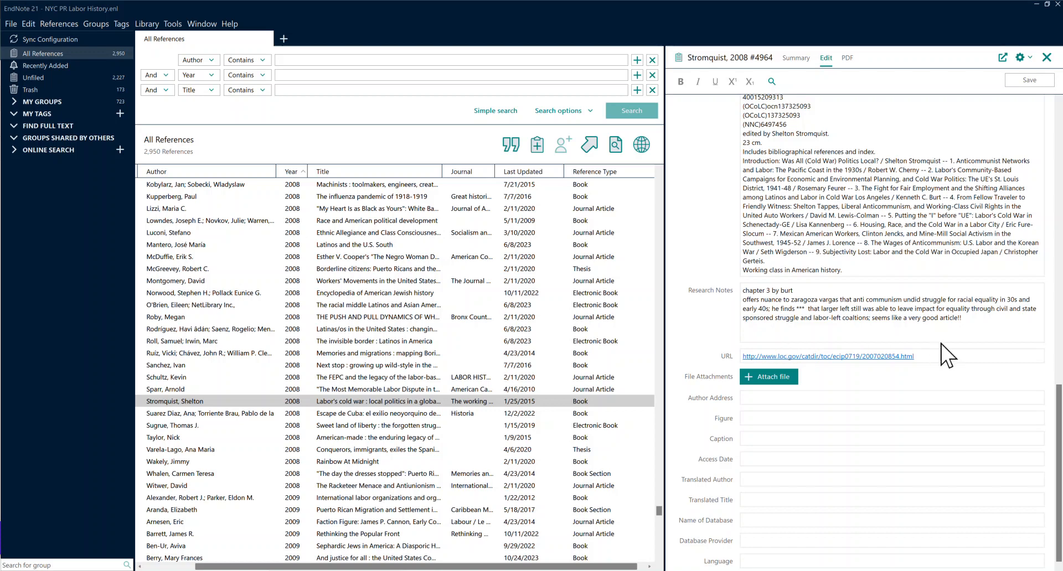
drag(1059, 408, 1007, 138)
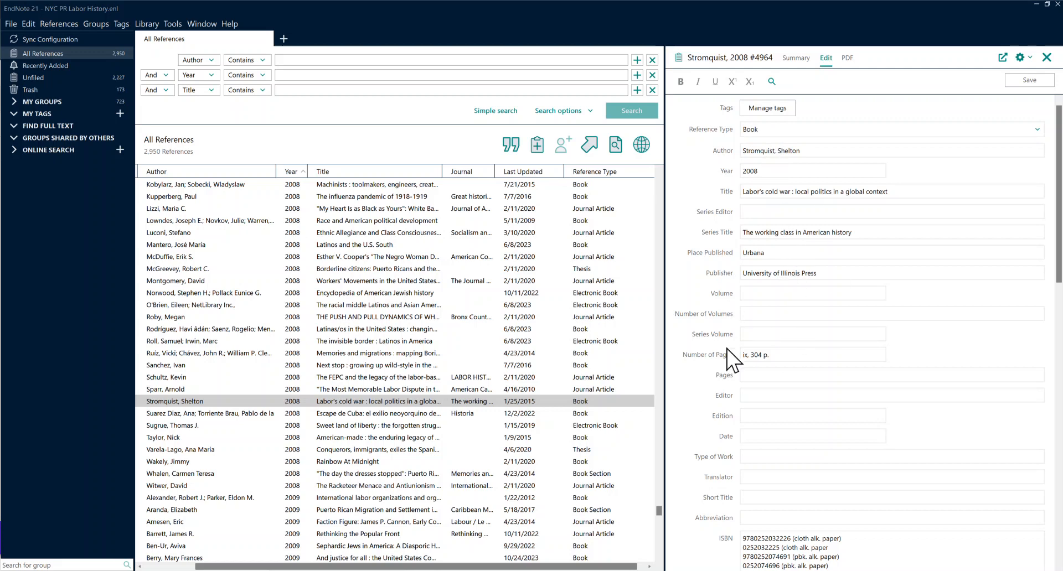
Highlight the text of the Research Notes in the Labor's cold war record, and highlight its Keywords.
scroll(788, 357, down, 5)
scroll(839, 407, down, 3)
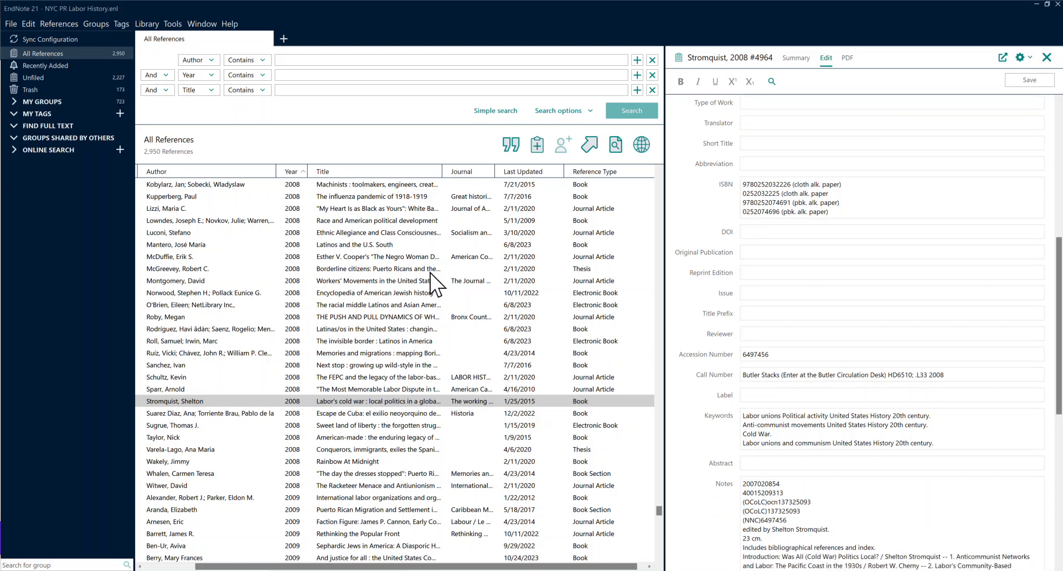
click(98, 49)
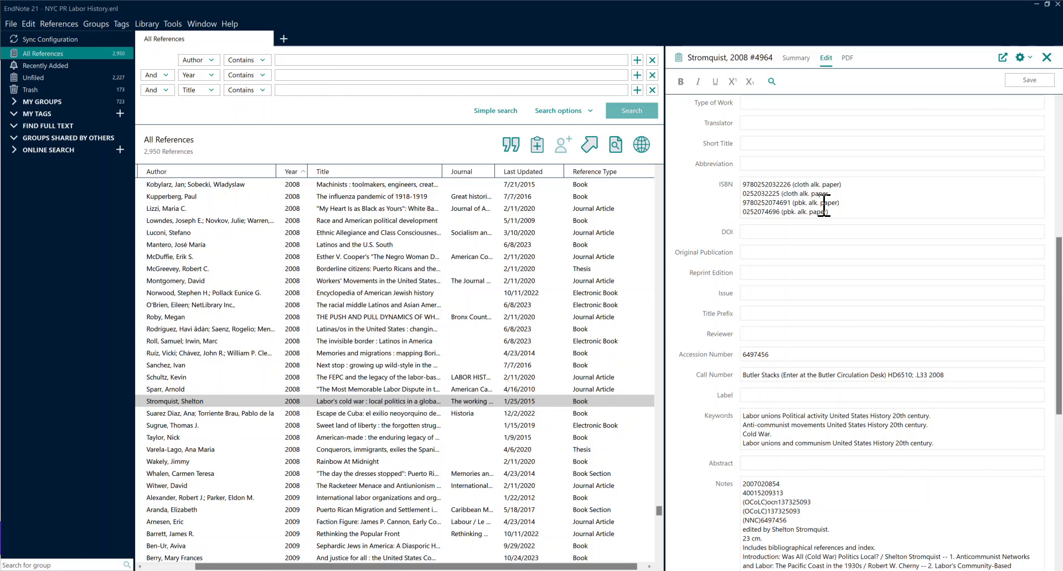
scroll(853, 233, down, 3)
scroll(854, 230, down, 3)
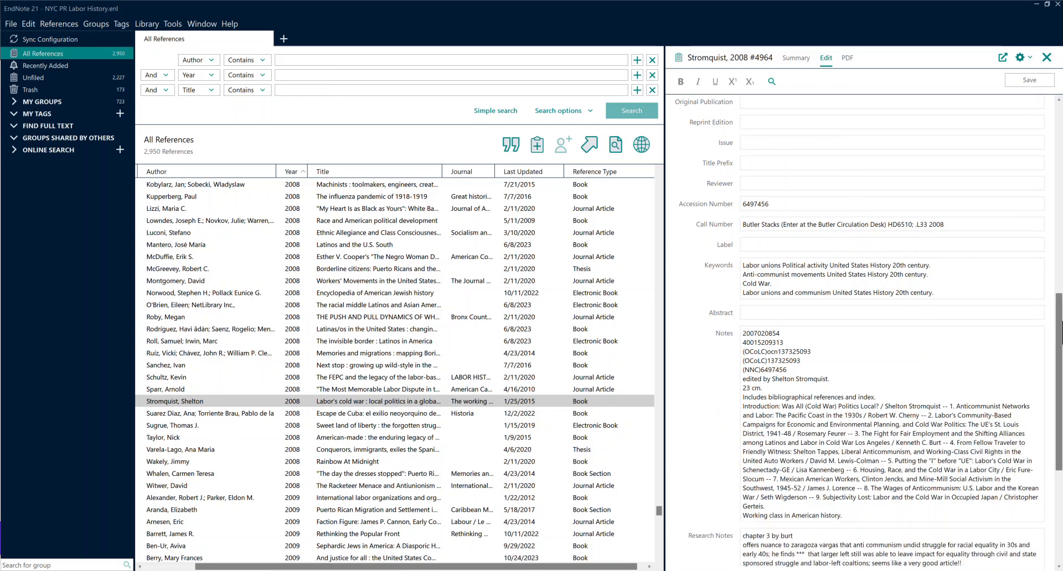
scroll(1048, 461, down, 3)
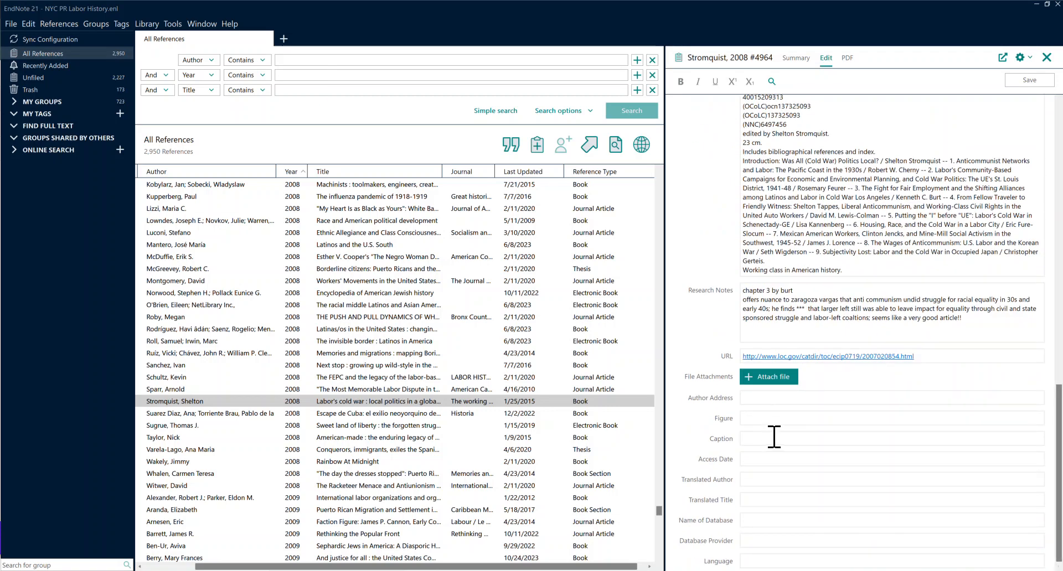
drag(975, 320, 738, 290)
scroll(761, 232, up, 3)
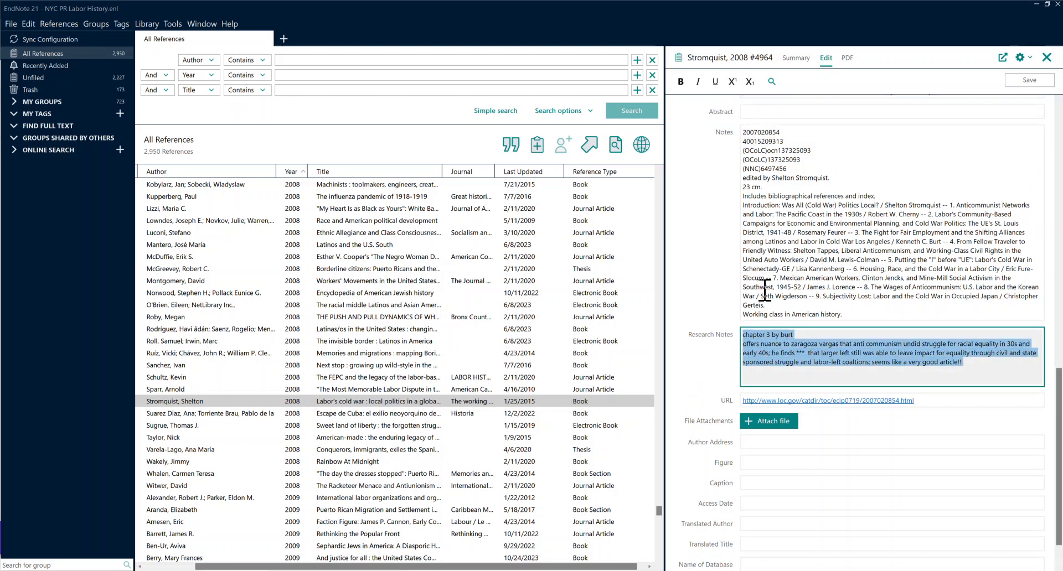
drag(936, 163, 741, 135)
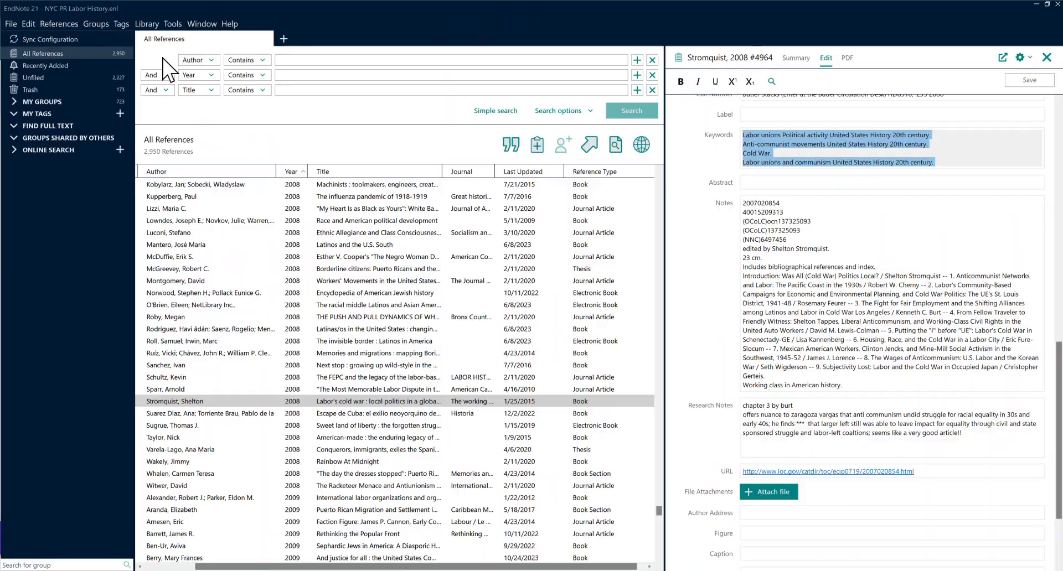
Look through the fields available for the first search condition without changing it, and view the record's notes and attachment fields again.
click(197, 61)
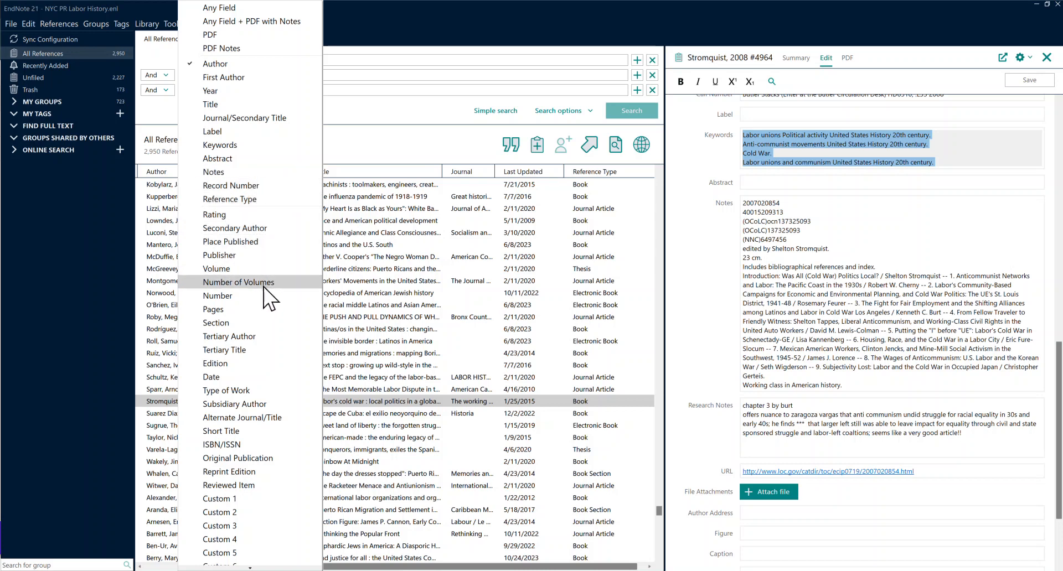
scroll(256, 394, down, 2)
scroll(257, 394, down, 8)
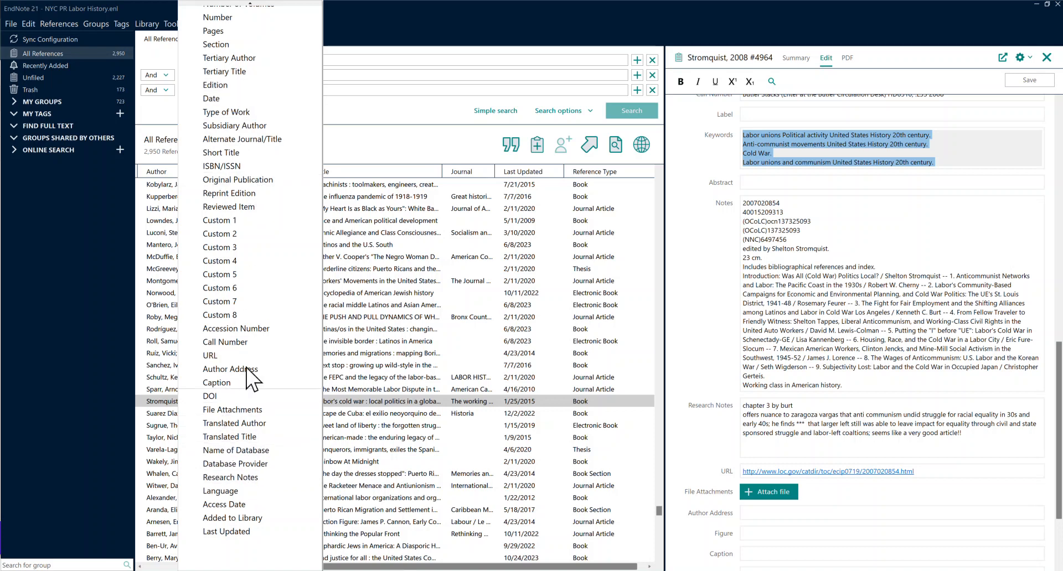
click(404, 37)
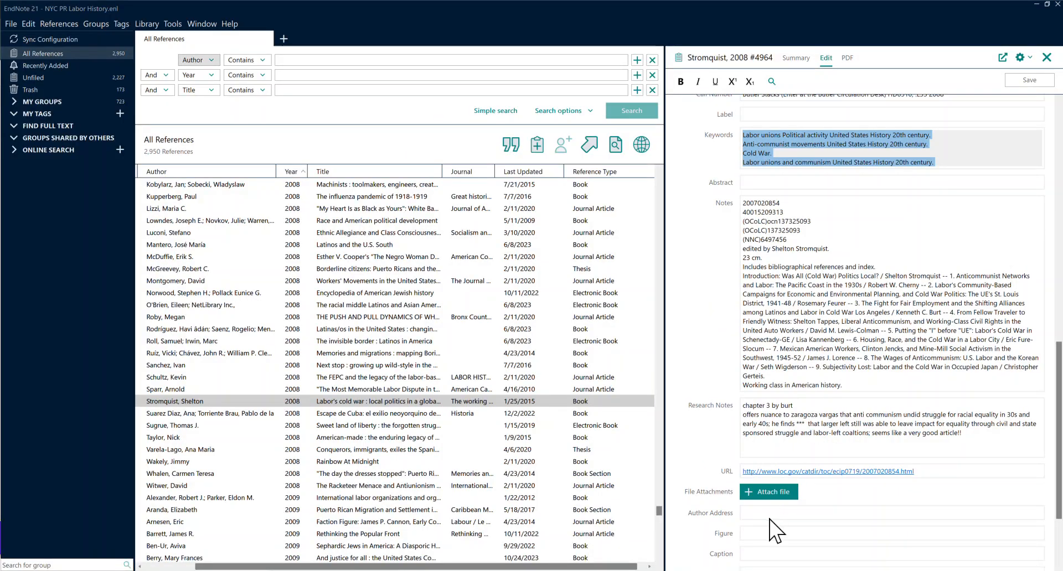
scroll(775, 528, down, 1)
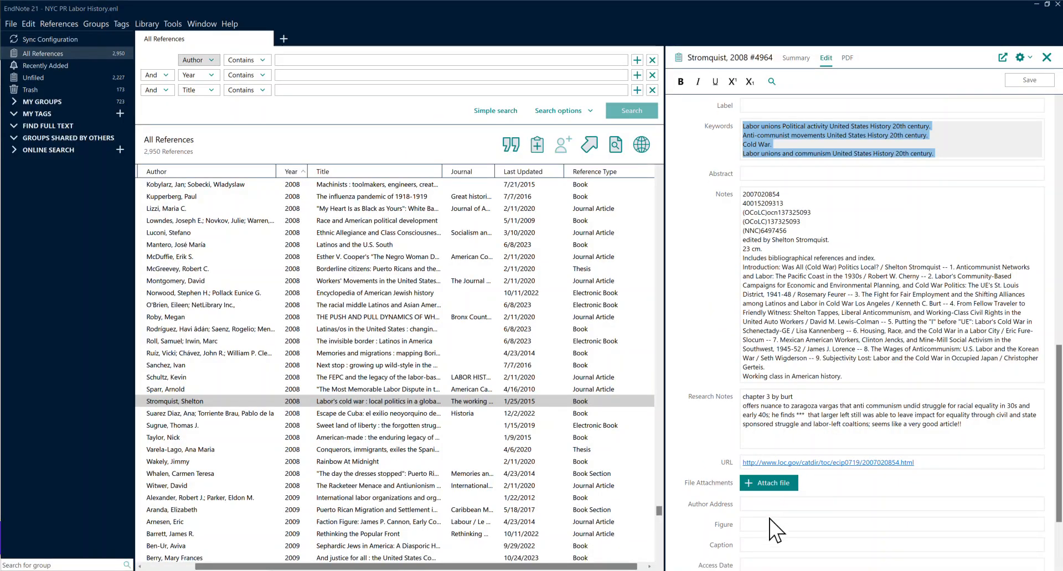
scroll(775, 498, down, 2)
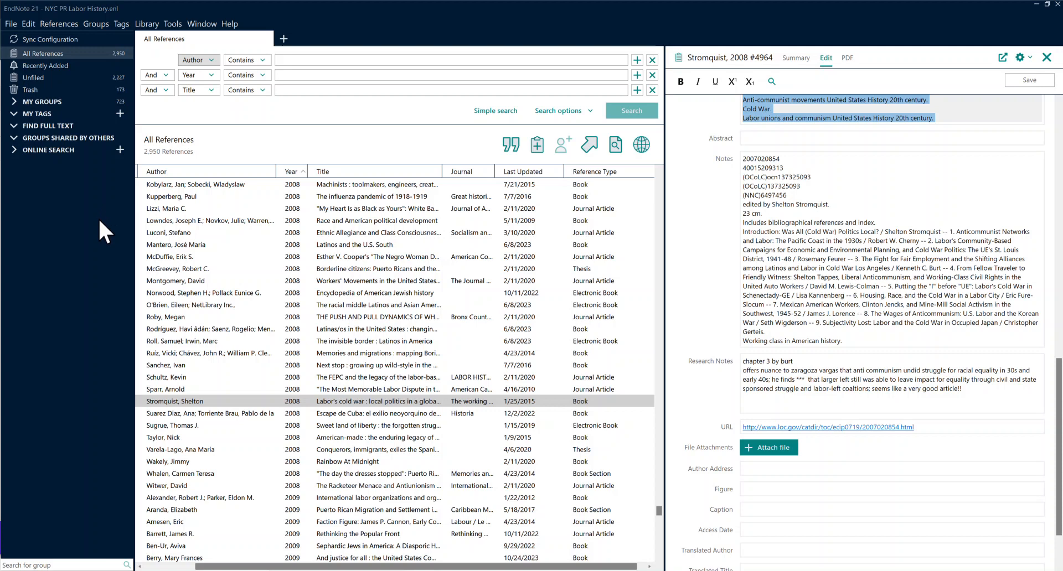
Search the library for references whose keywords contain "iwo".
click(209, 61)
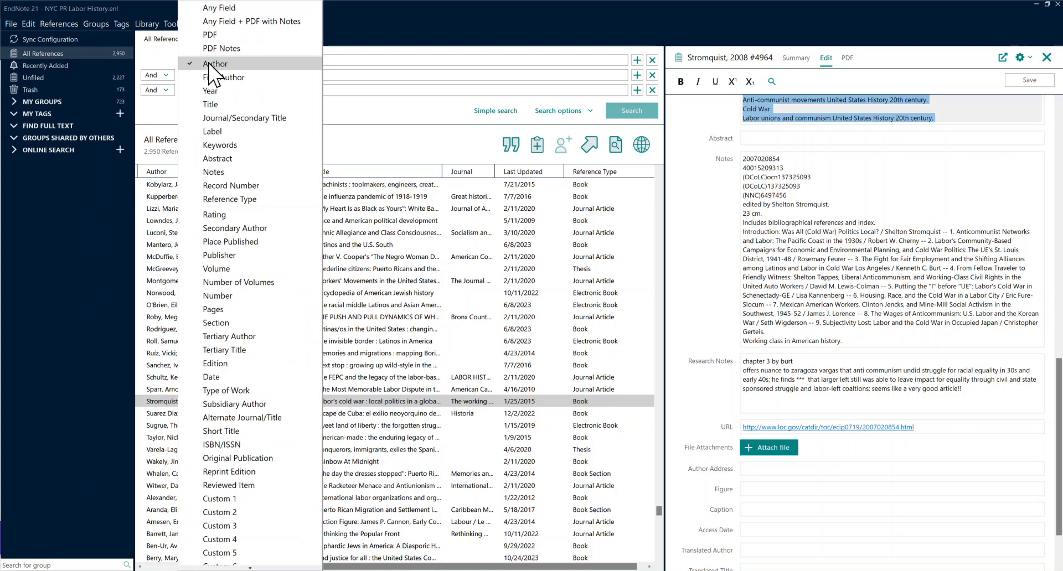
click(218, 145)
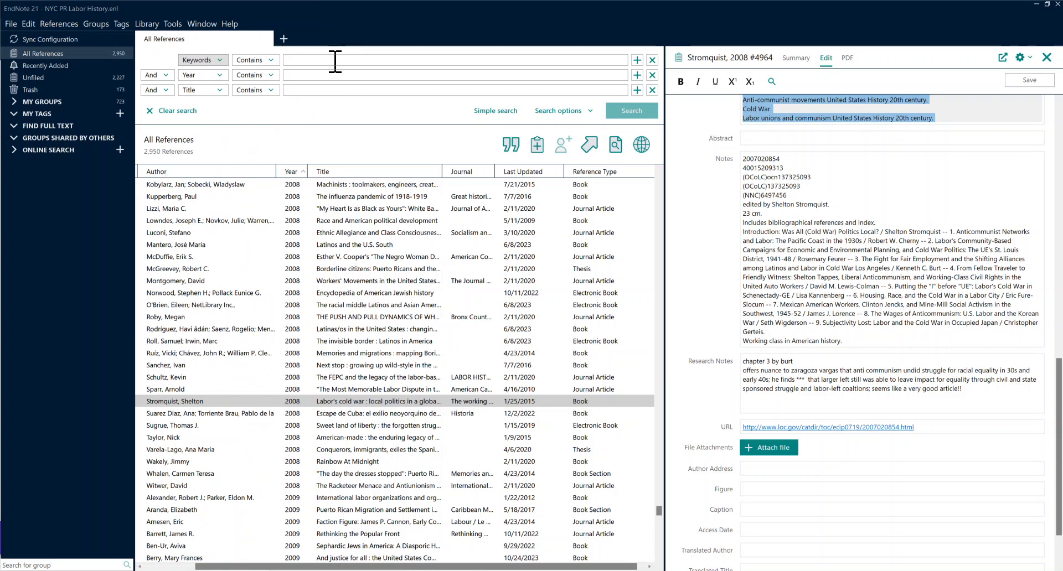
click(335, 60)
text(iwo)
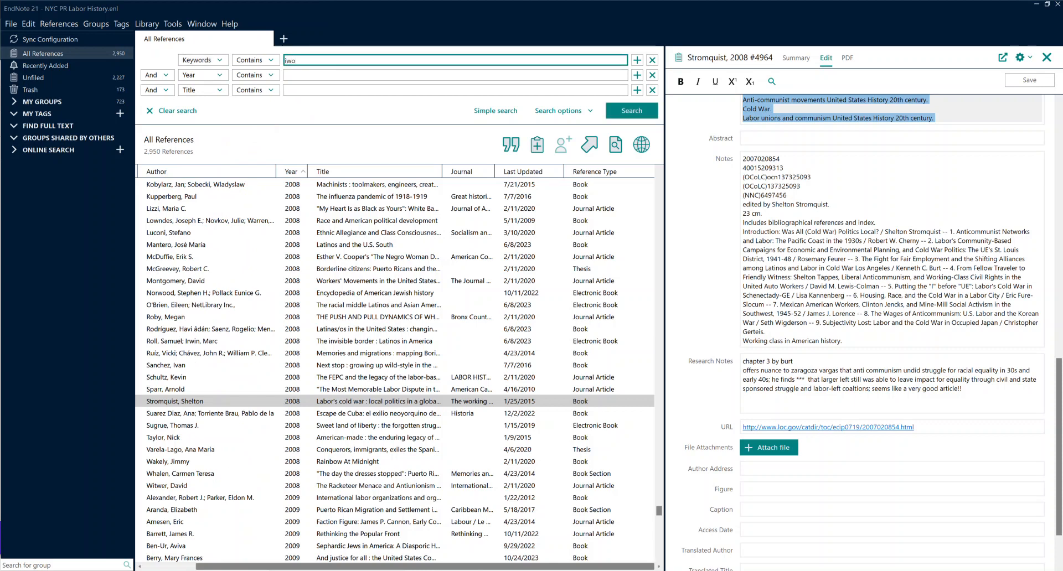
key(Return)
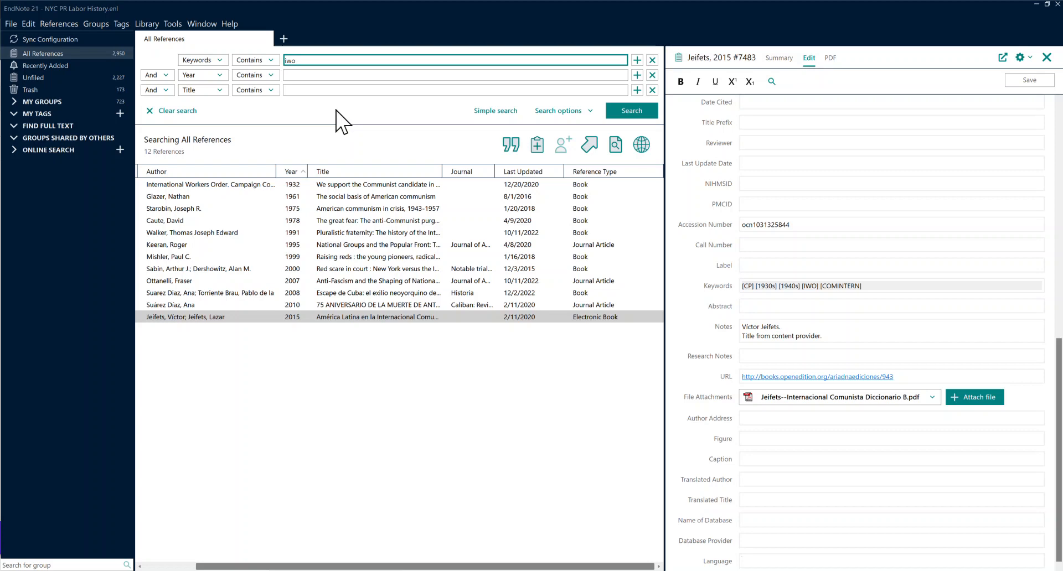
Set the second search condition to Title contains "iwo", joined with And, and run the search.
click(205, 74)
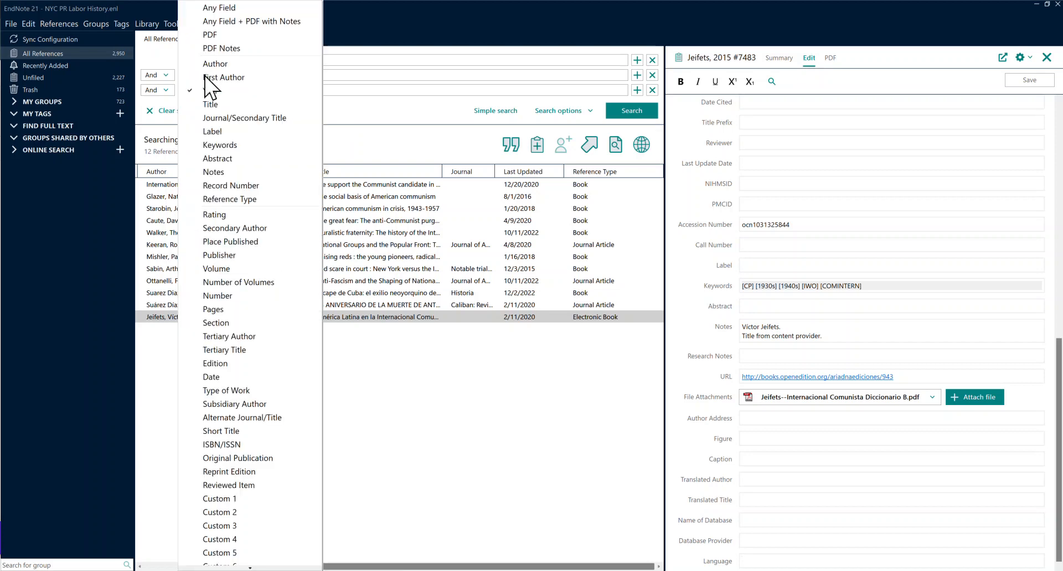
click(211, 104)
click(317, 75)
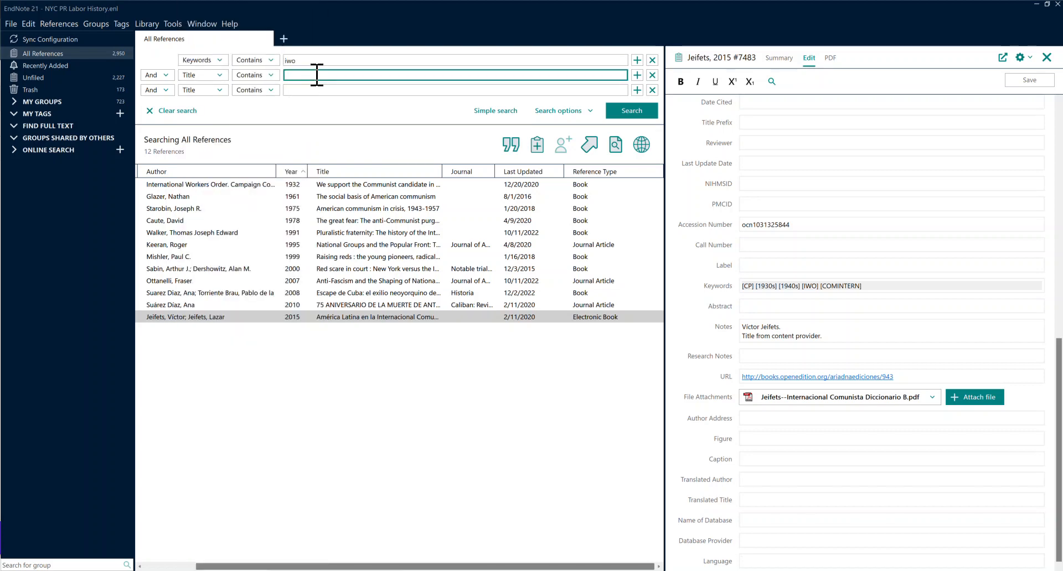
text(iwo)
key(Return)
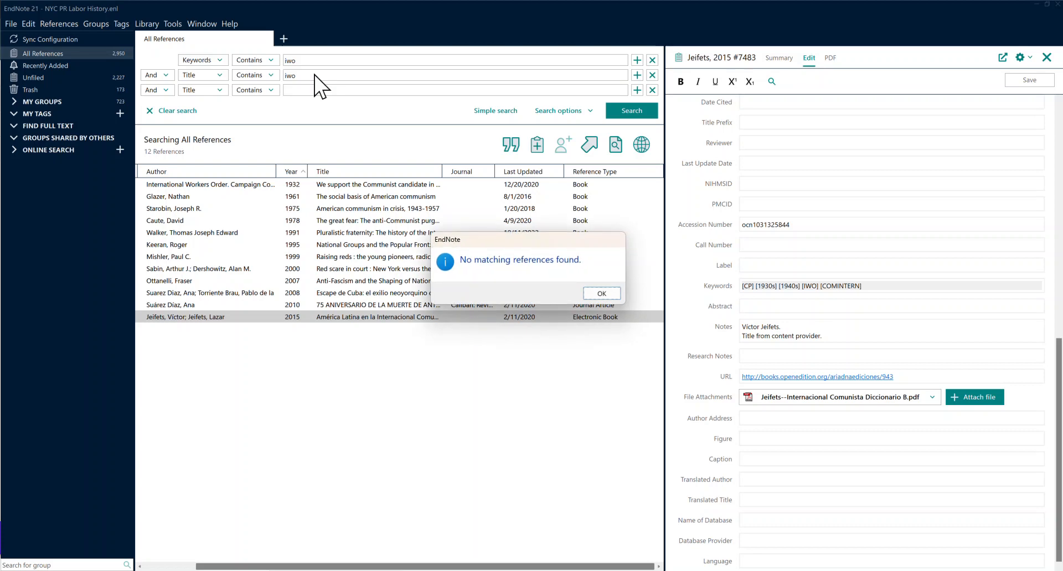
key(Return)
Join the second and third conditions with Or, and search with the third title condition set to "international workers order".
click(157, 74)
click(174, 104)
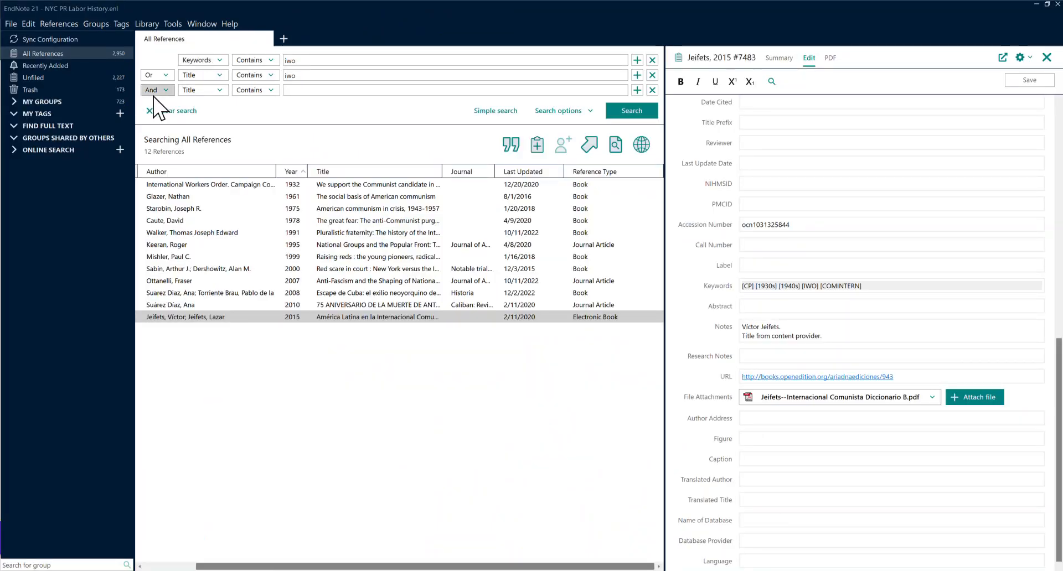
click(109, 161)
click(167, 116)
click(331, 90)
text(inter)
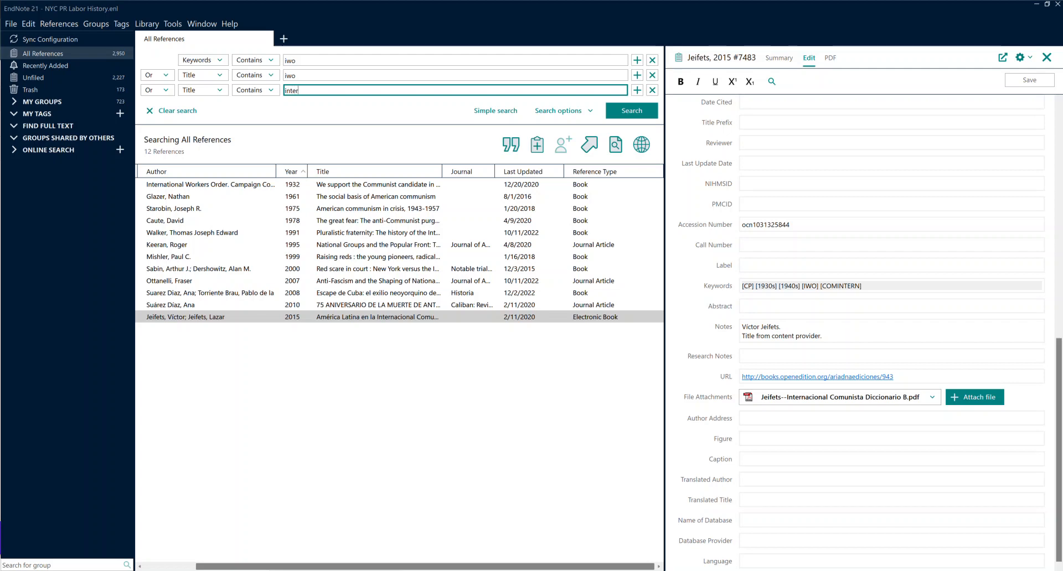
text(national workers order)
click(640, 113)
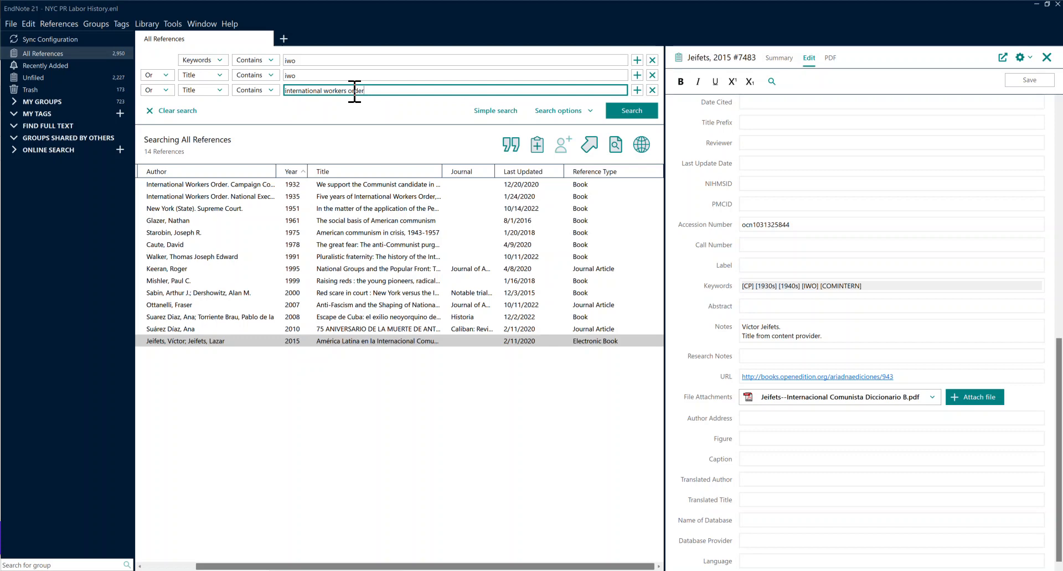
Set the second and third search conditions to Any Field, clear the third condition's term, and rerun the search.
click(220, 90)
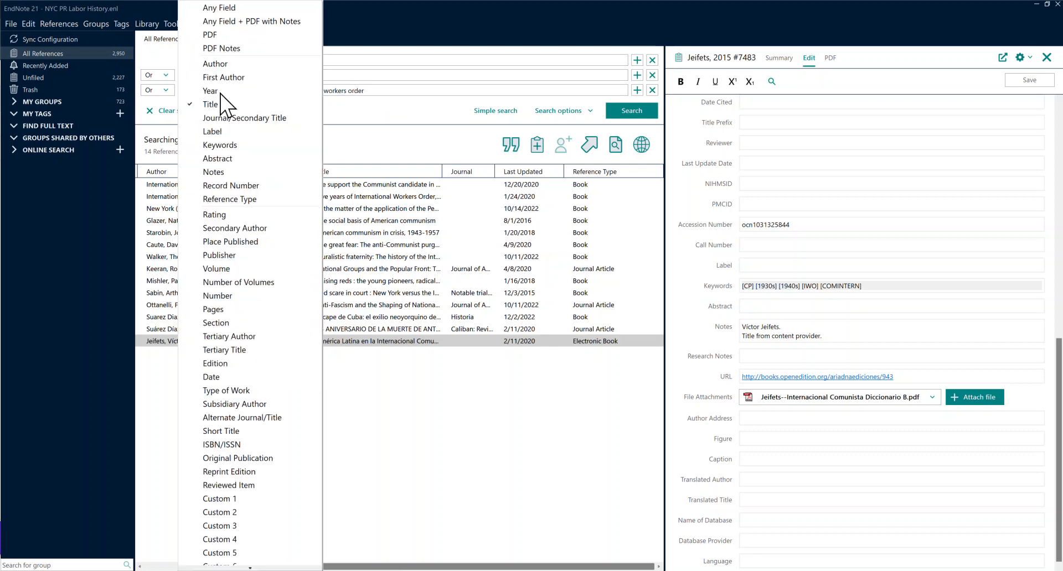
click(237, 9)
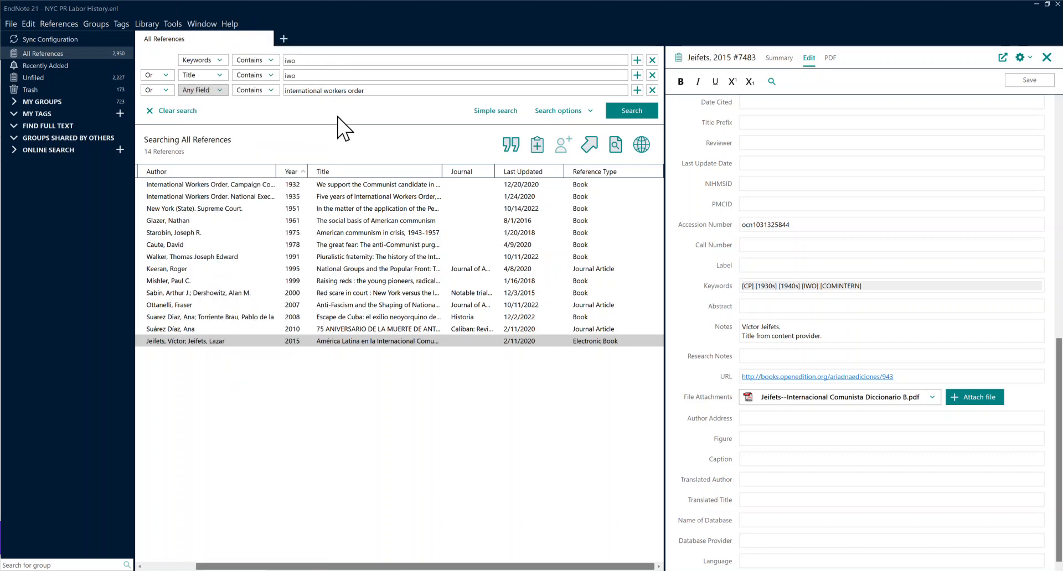
triple_click(350, 91)
key(BackSpace)
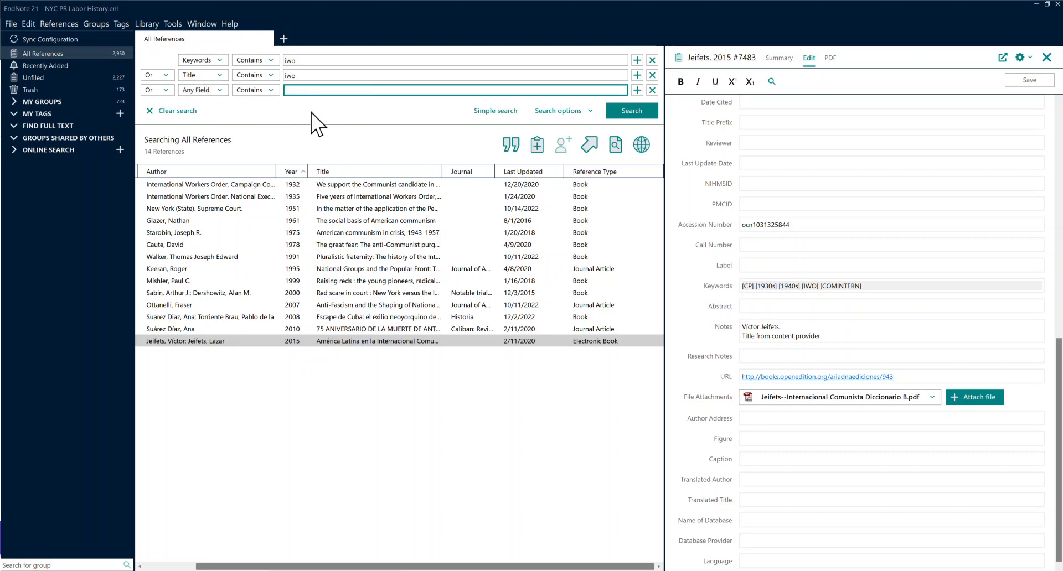
click(219, 76)
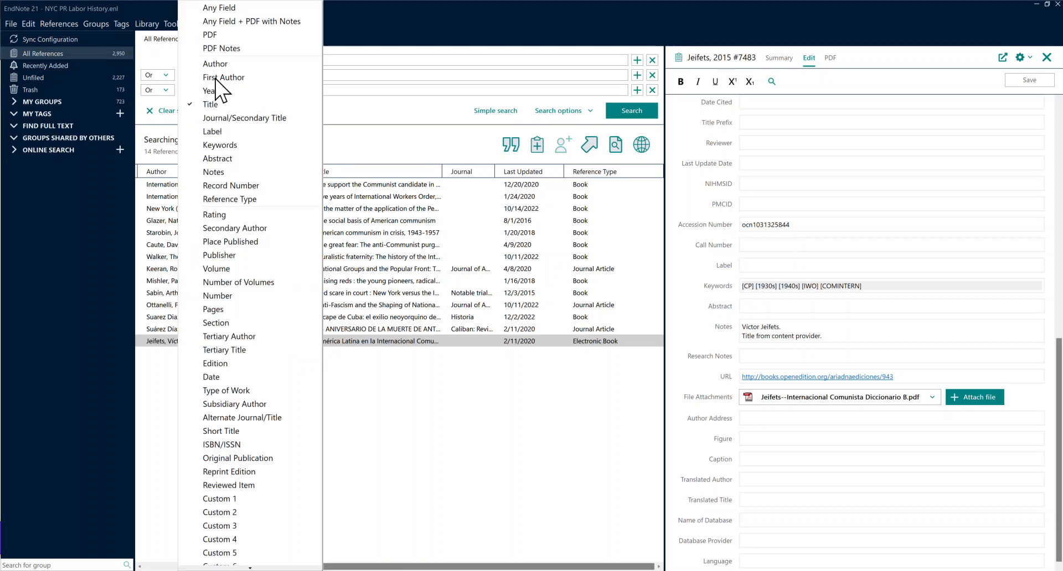
click(250, 8)
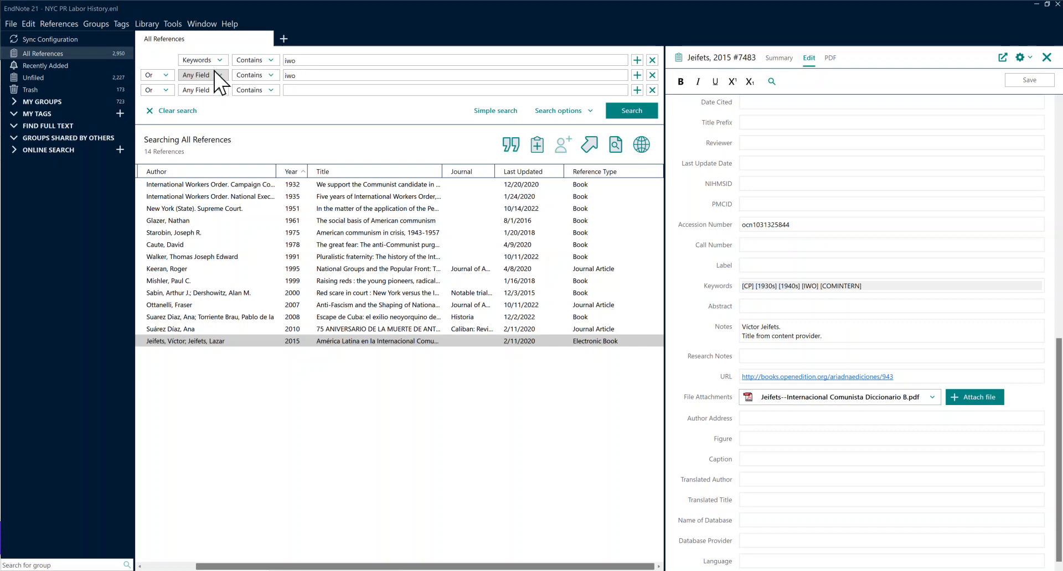
click(634, 111)
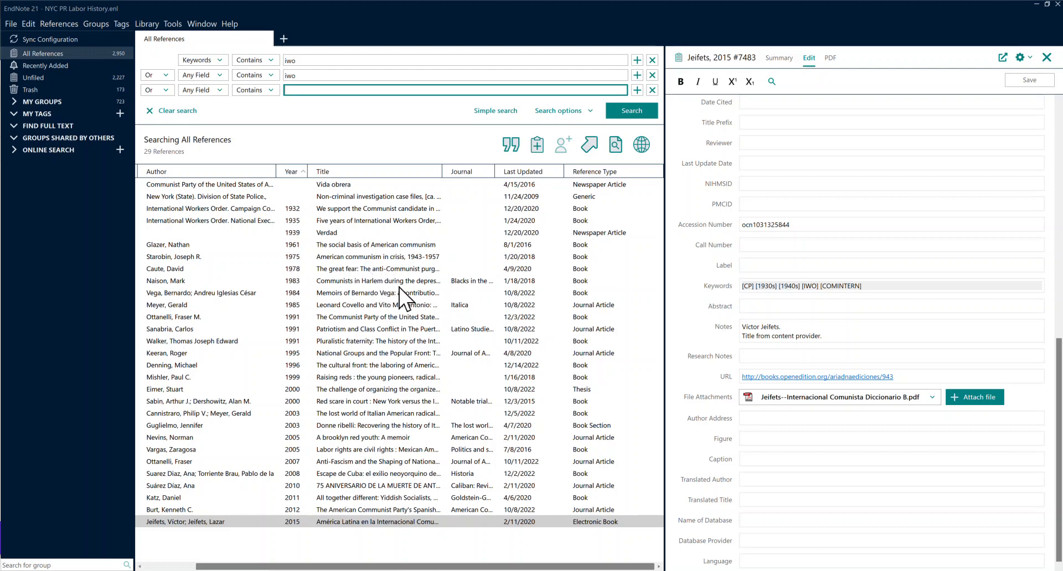
Review the selected 2015 reference's fields from the beginning of the record and show its summary view.
scroll(775, 302, up, 3)
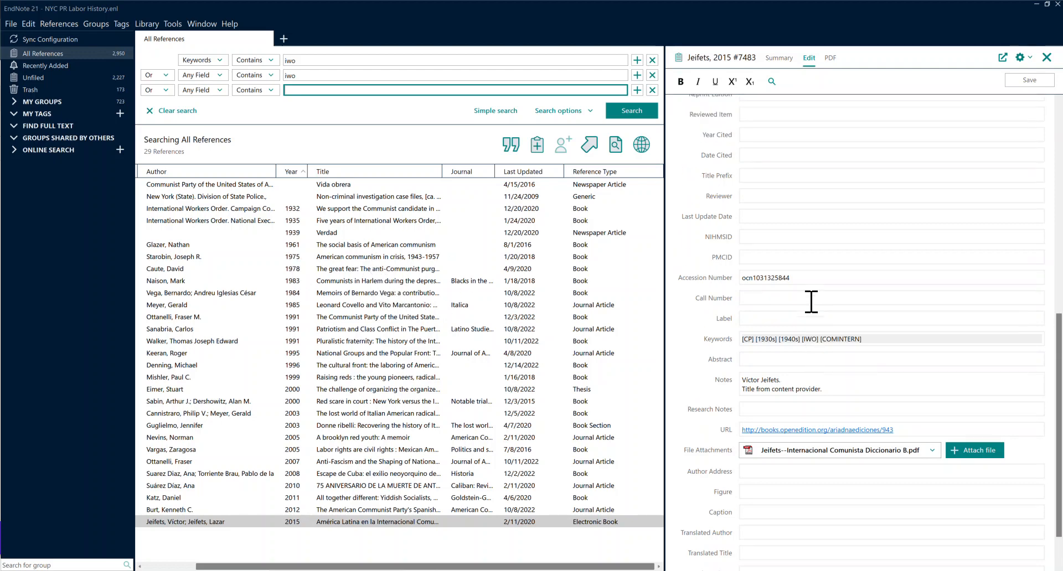
drag(1057, 357, 1055, 161)
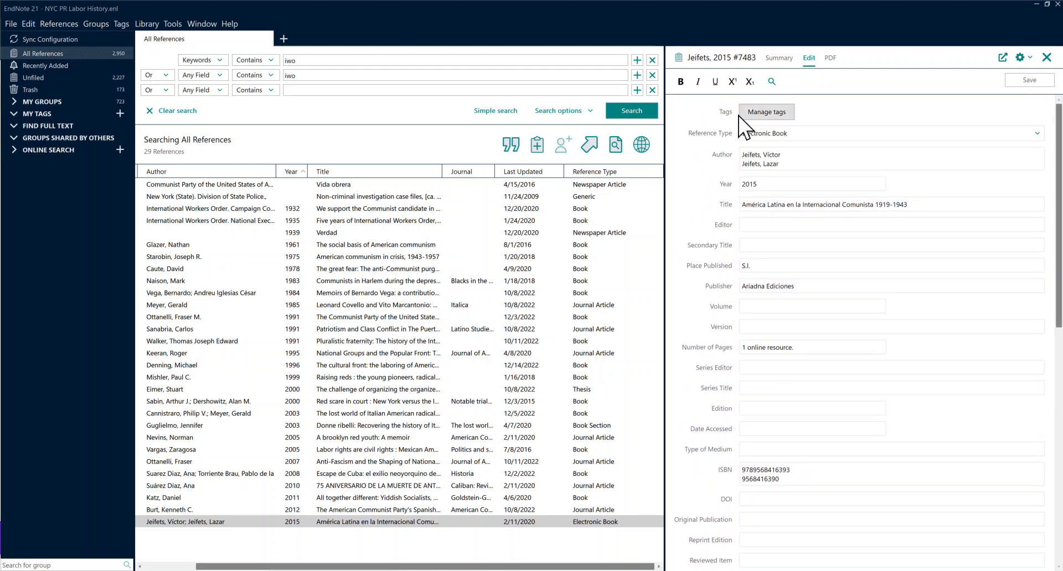
click(770, 58)
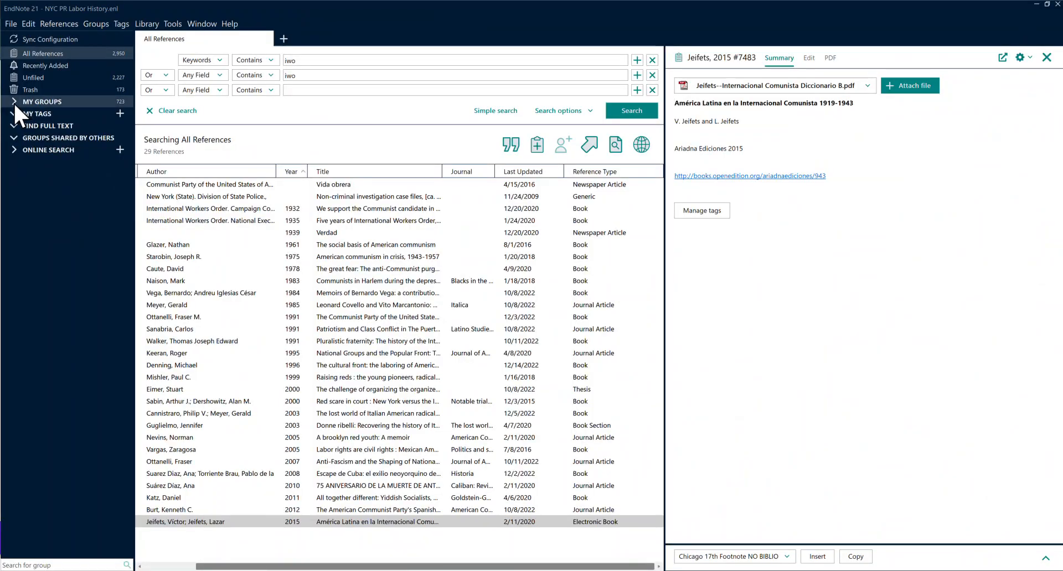
Expand My Groups, widen the groups pane, and display the references in the 1910s group.
click(42, 101)
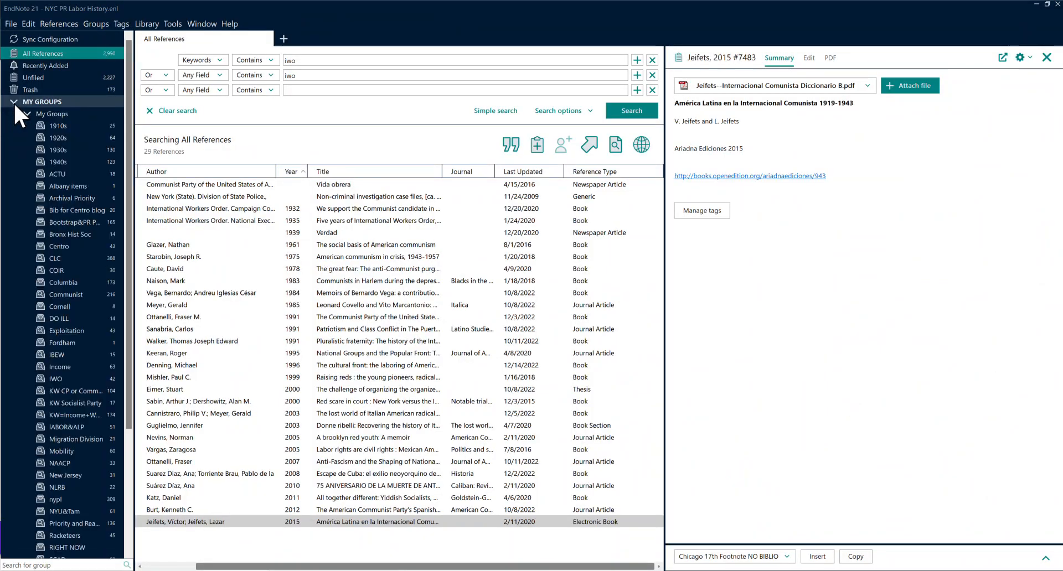
drag(131, 209, 161, 232)
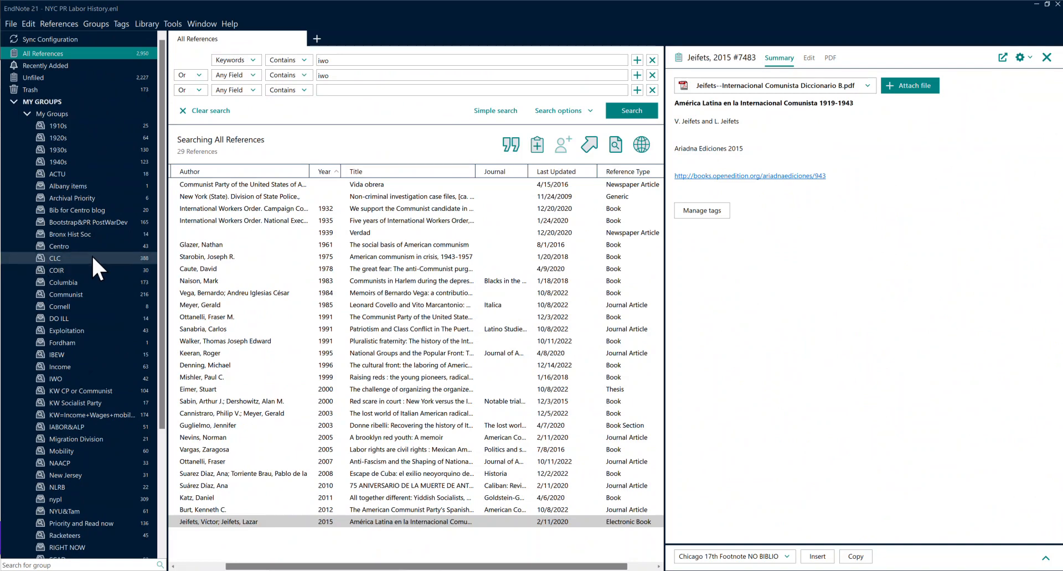
click(65, 127)
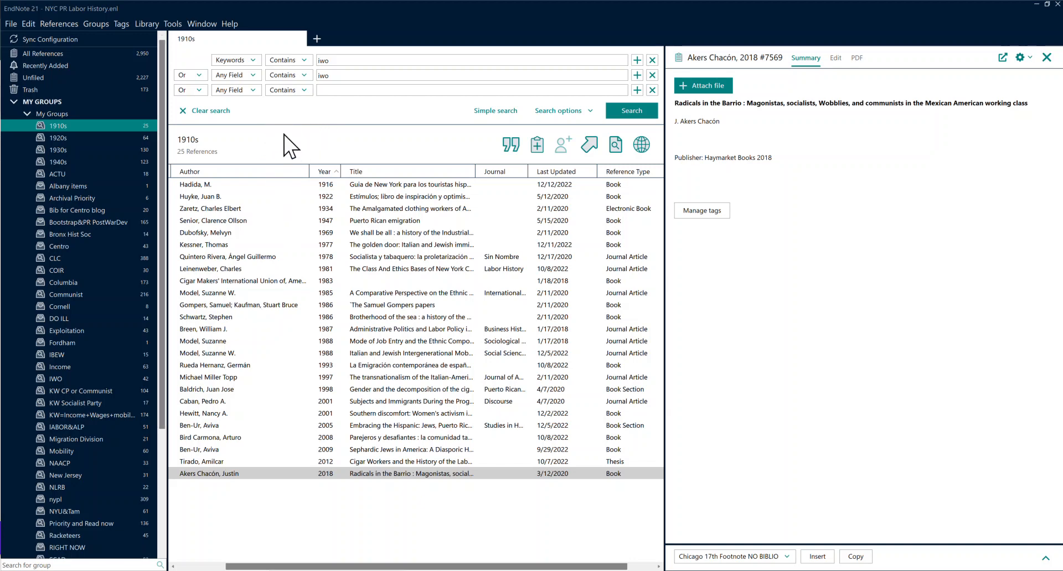
Compare the full list of references with the 1910s group, and open that group's definition for editing.
click(87, 53)
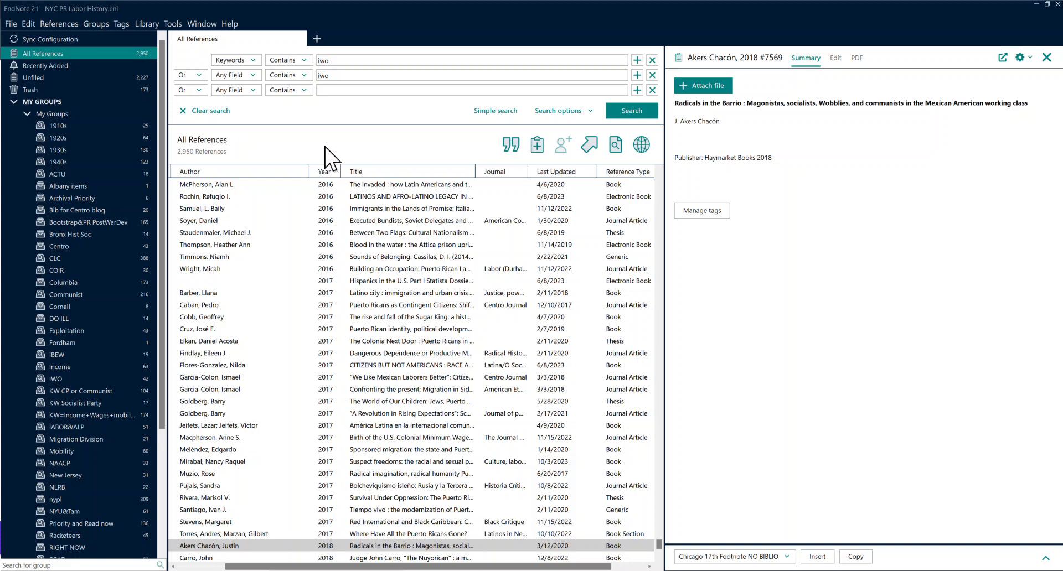
click(86, 125)
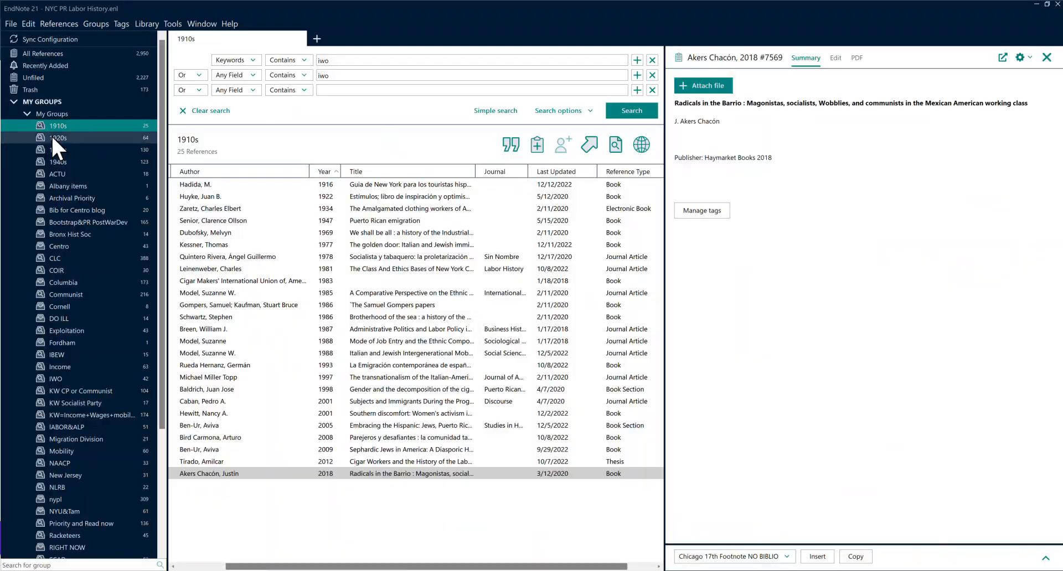
right_click(222, 104)
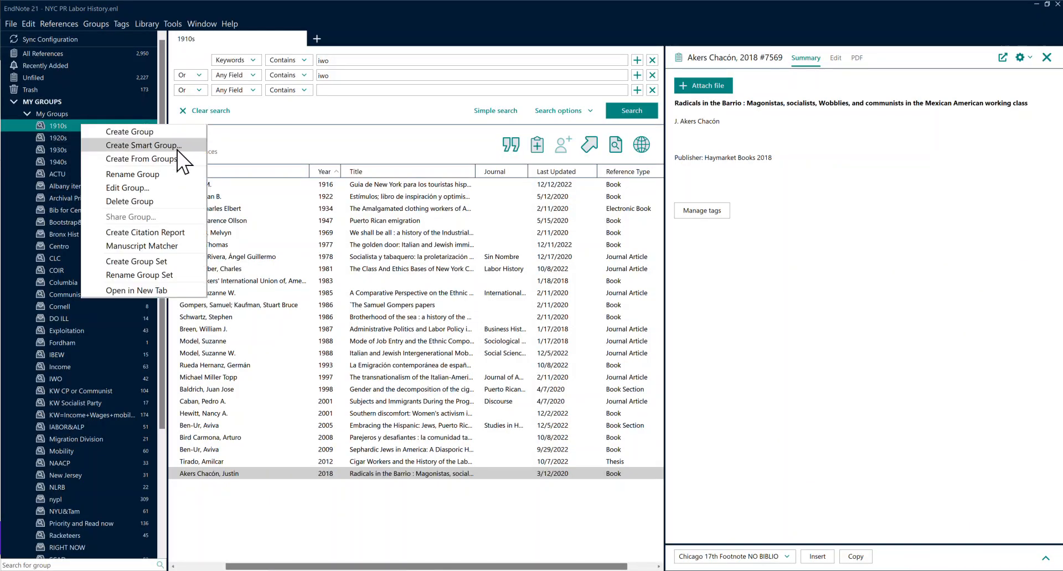
click(171, 188)
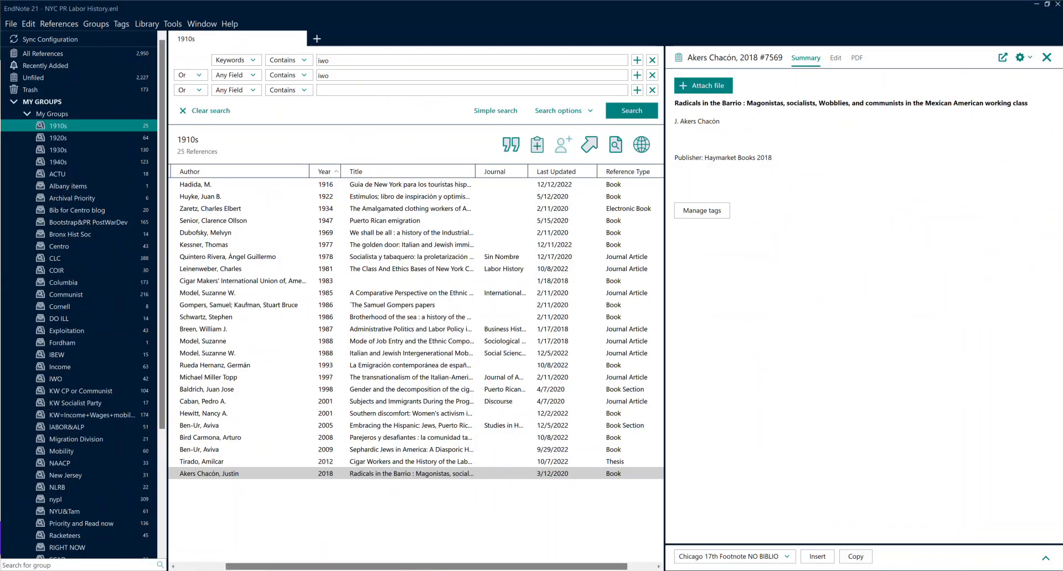
Display the Priority and Read now group, and collapse the My Groups set.
click(74, 522)
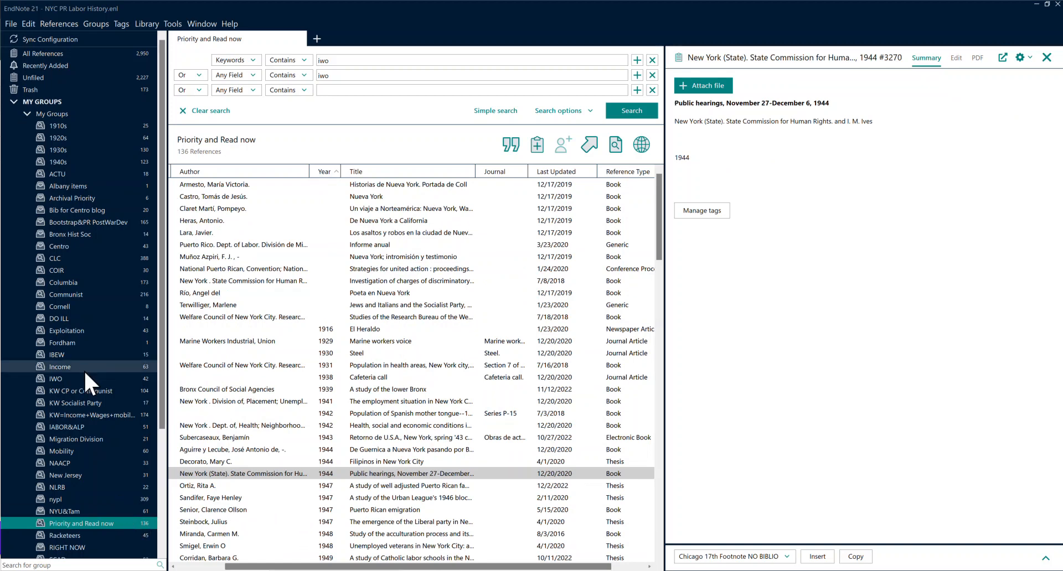
click(26, 114)
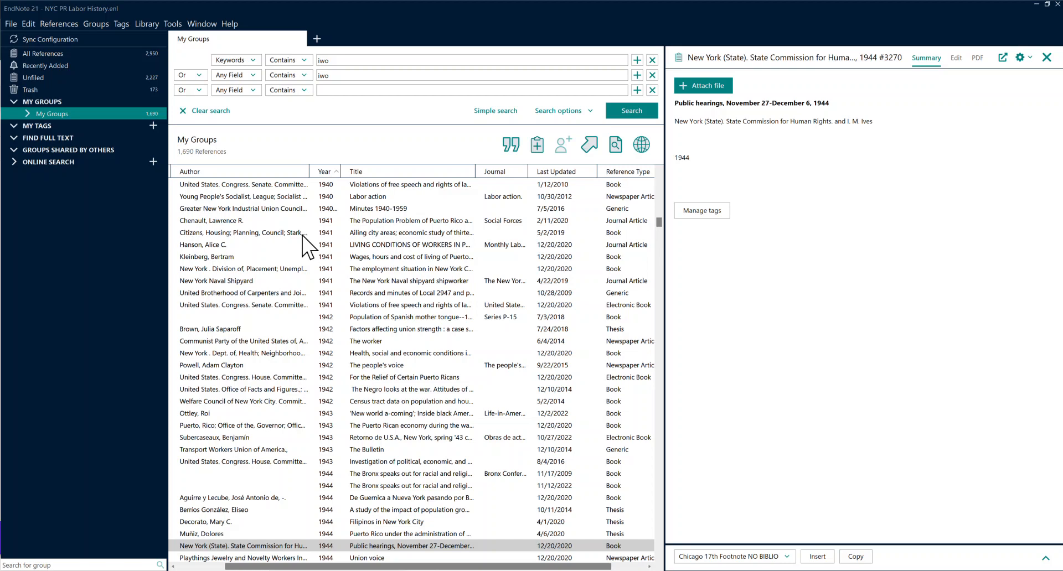
Display all references and look through the year-sorted list, including the undated records at its beginning.
click(135, 54)
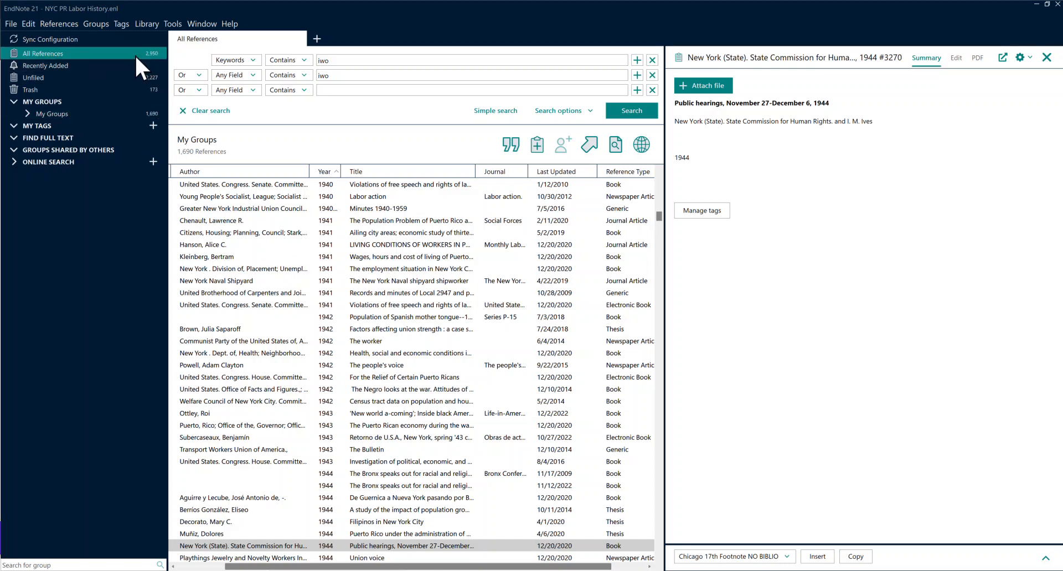
drag(659, 217, 662, 188)
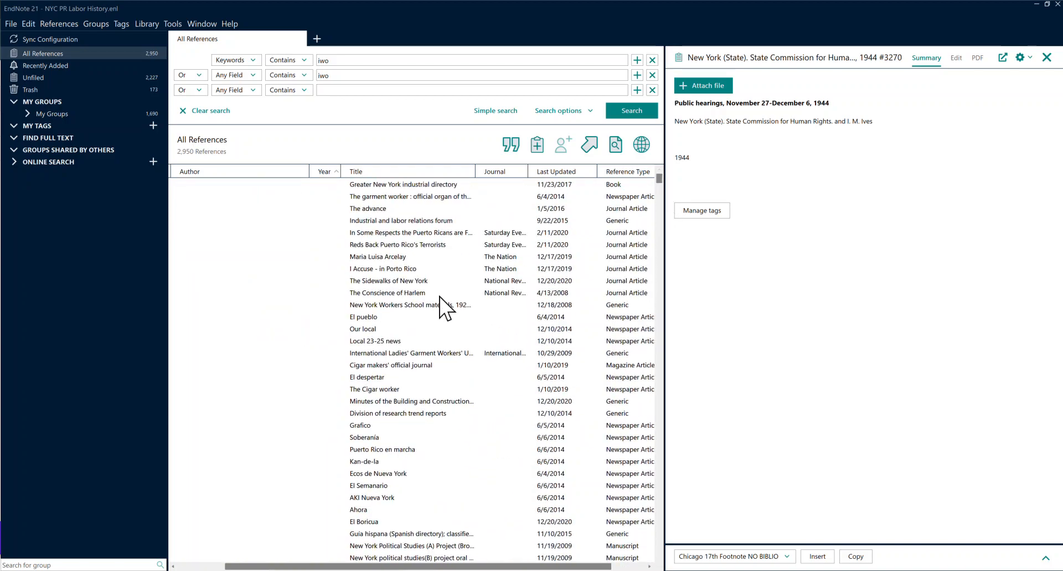
click(658, 195)
drag(657, 194, 659, 222)
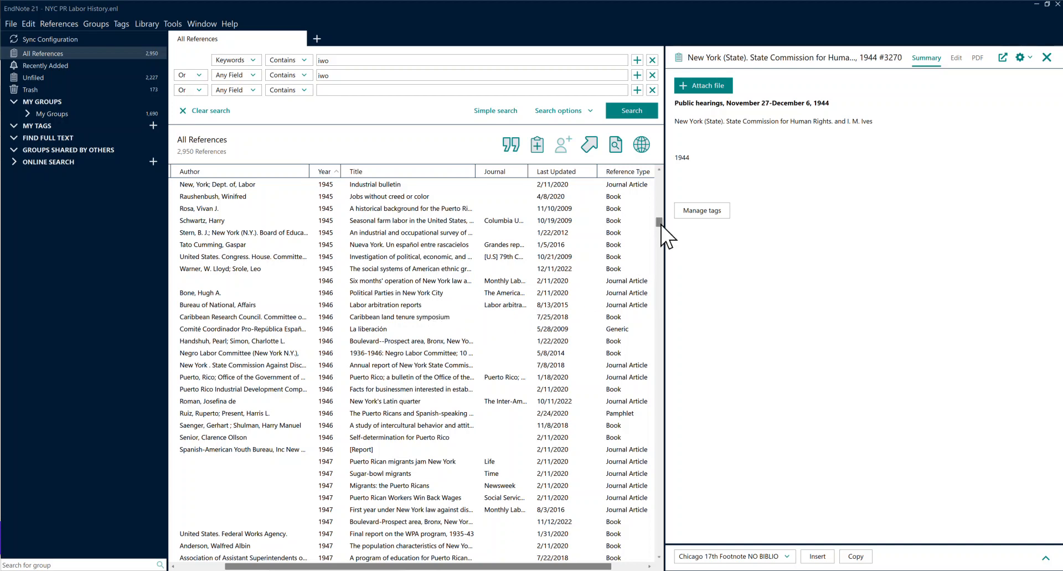
drag(659, 223, 658, 226)
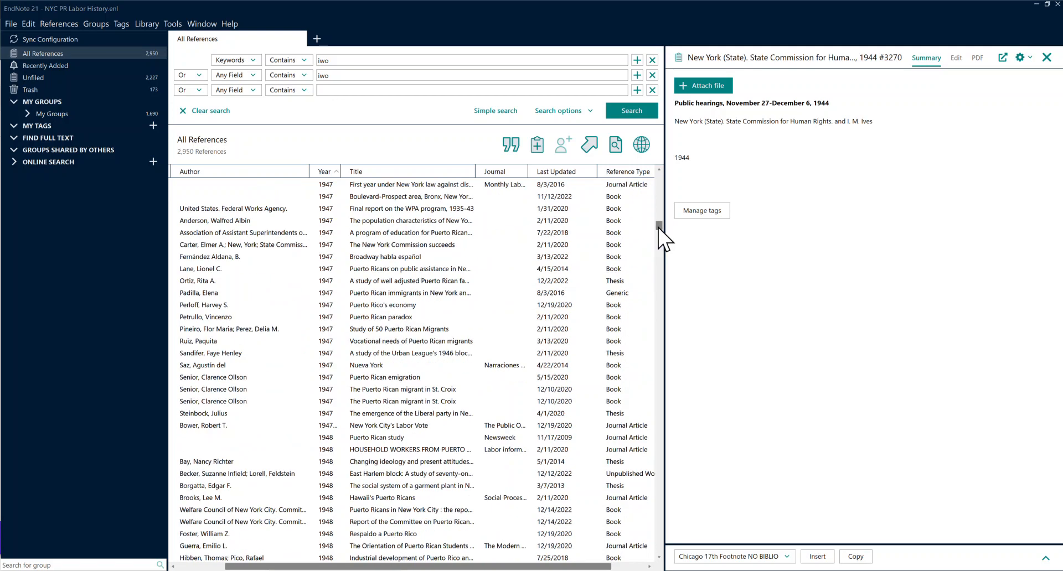
drag(658, 227, 663, 179)
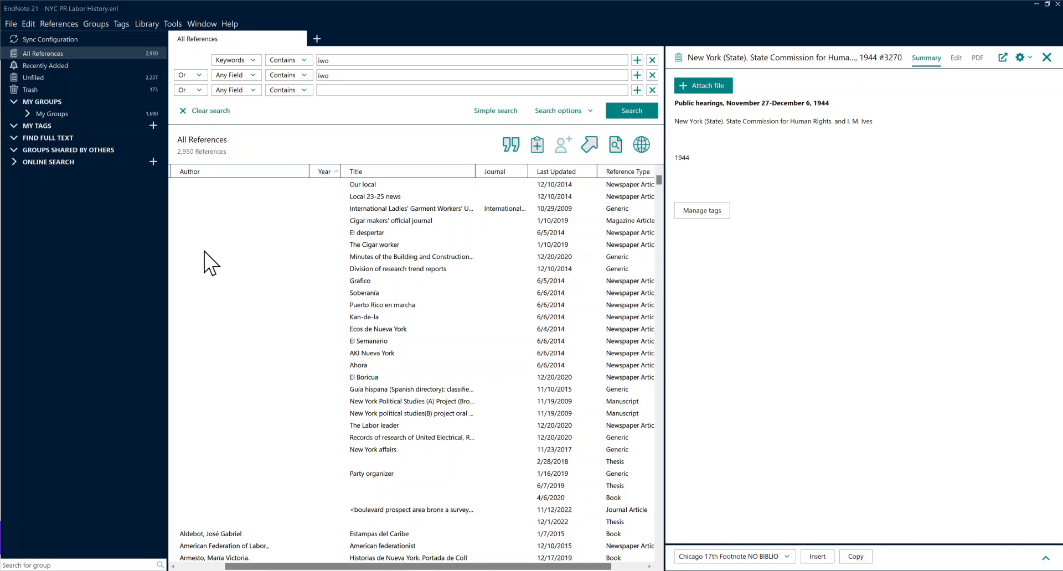
click(108, 54)
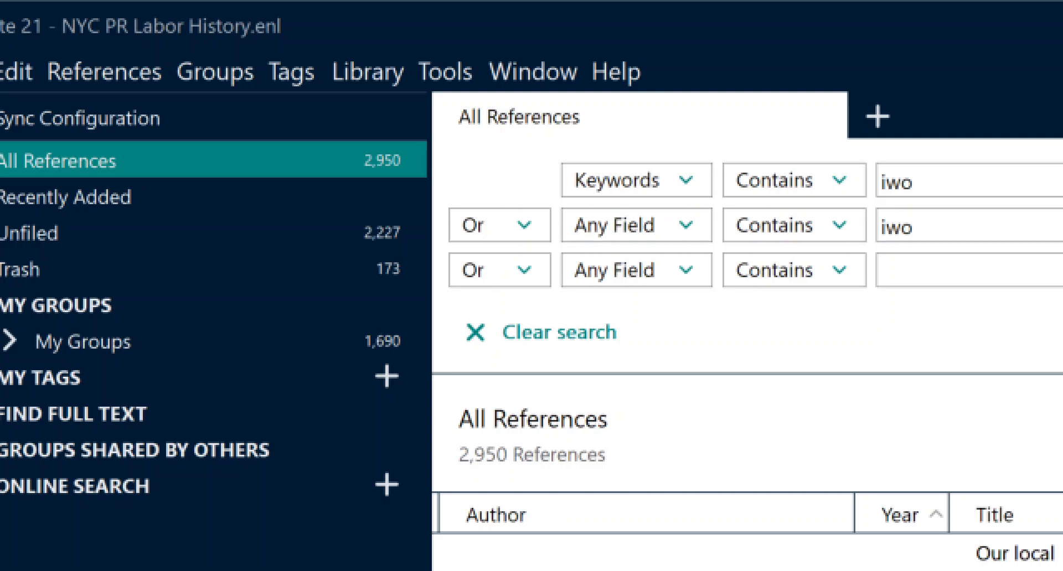
key(ctrl)
key(ctrl)
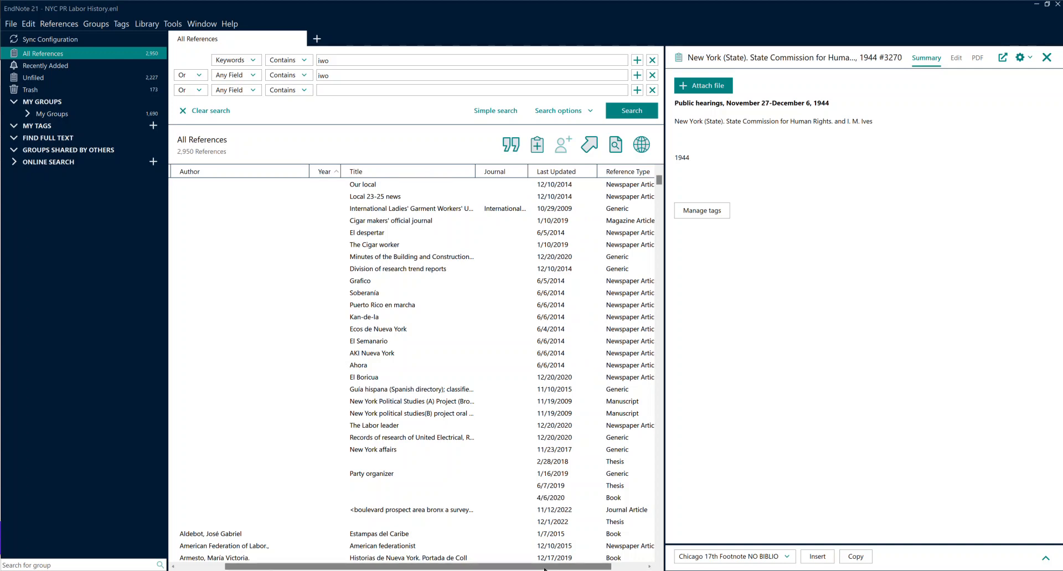
Sort all references by Last Updated with the newest records first, and show the beginning of the list.
drag(538, 568, 602, 569)
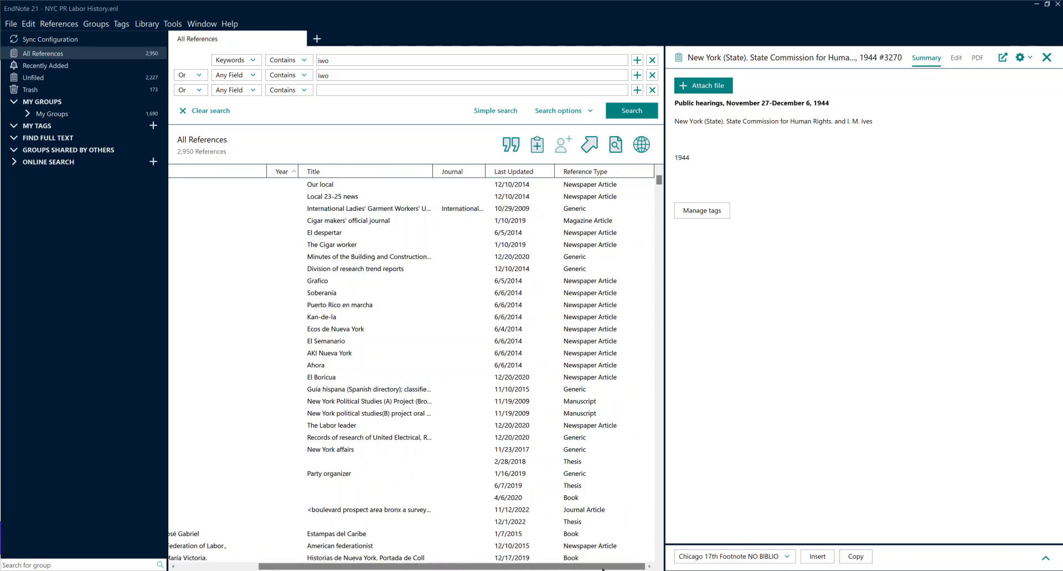
click(525, 172)
drag(658, 492, 659, 178)
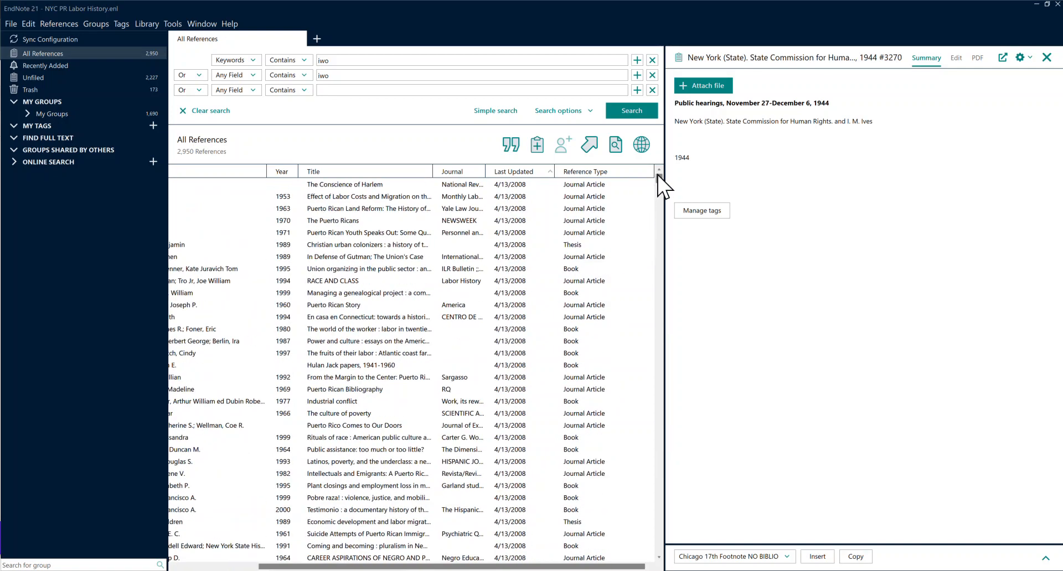
click(525, 173)
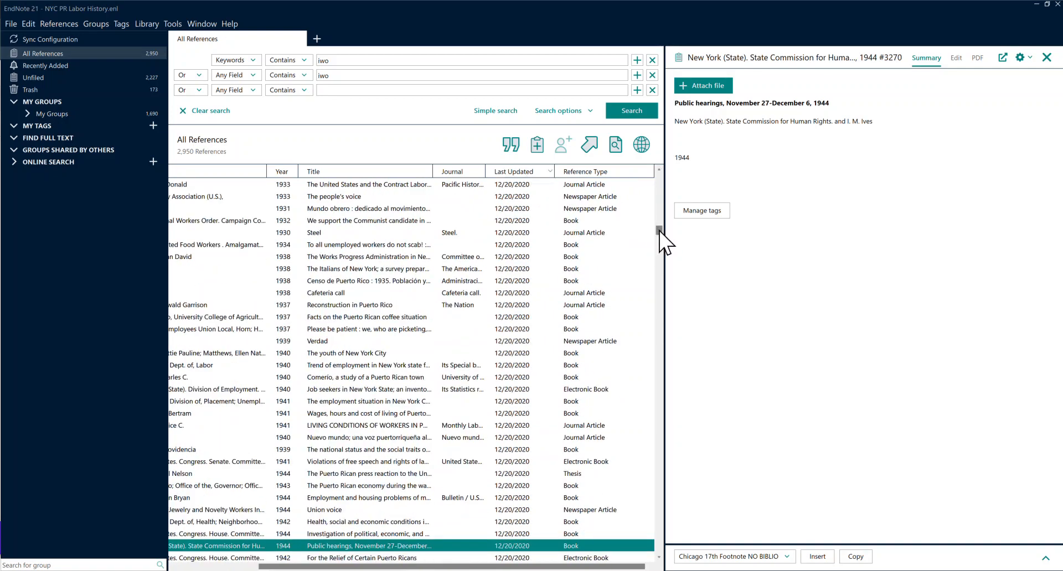
drag(658, 229, 659, 179)
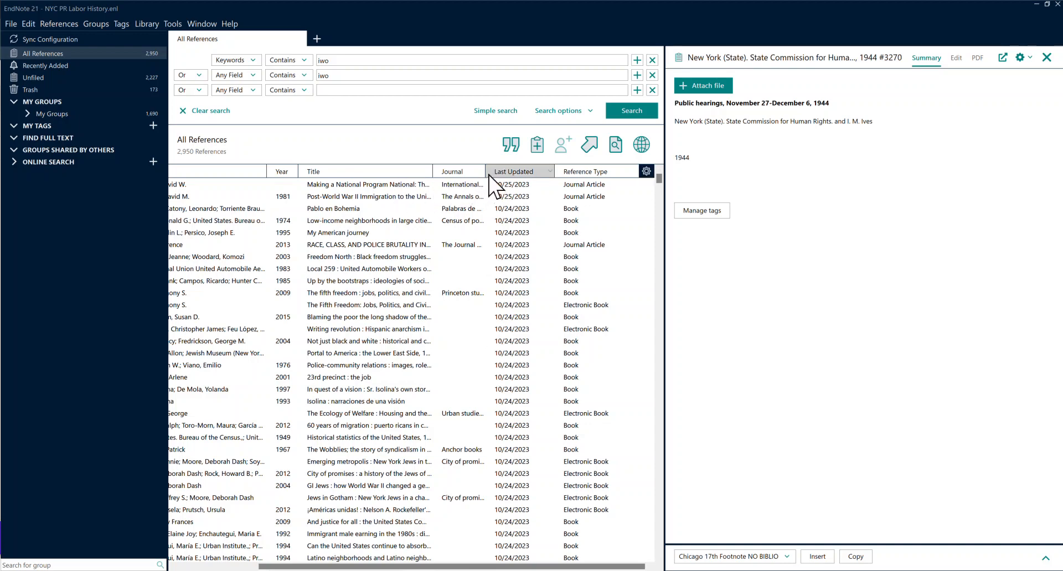
Widen the Journal column slightly and narrow the Last Updated column in the reference list.
drag(485, 172, 500, 172)
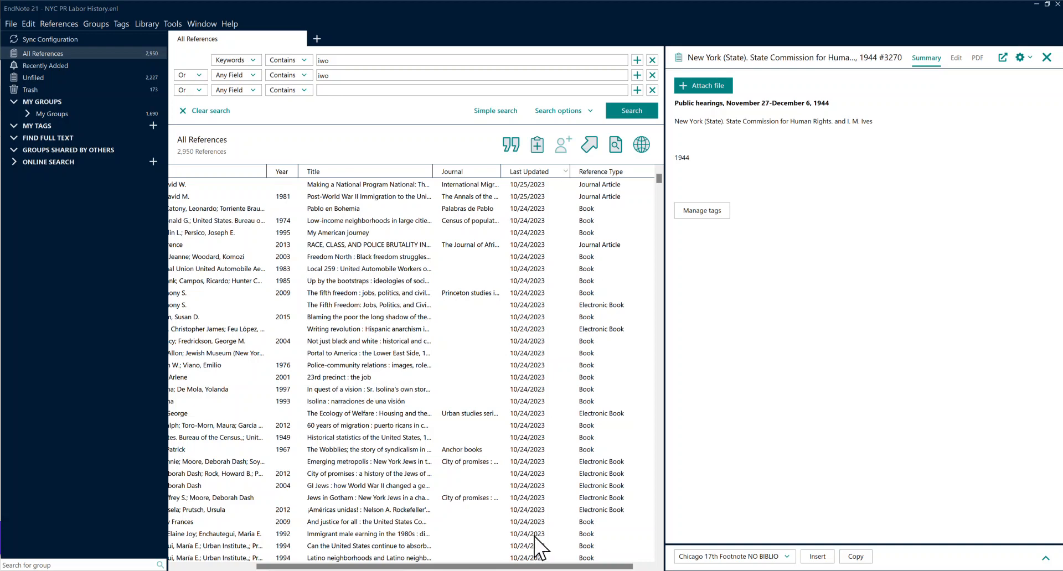
drag(571, 172, 559, 178)
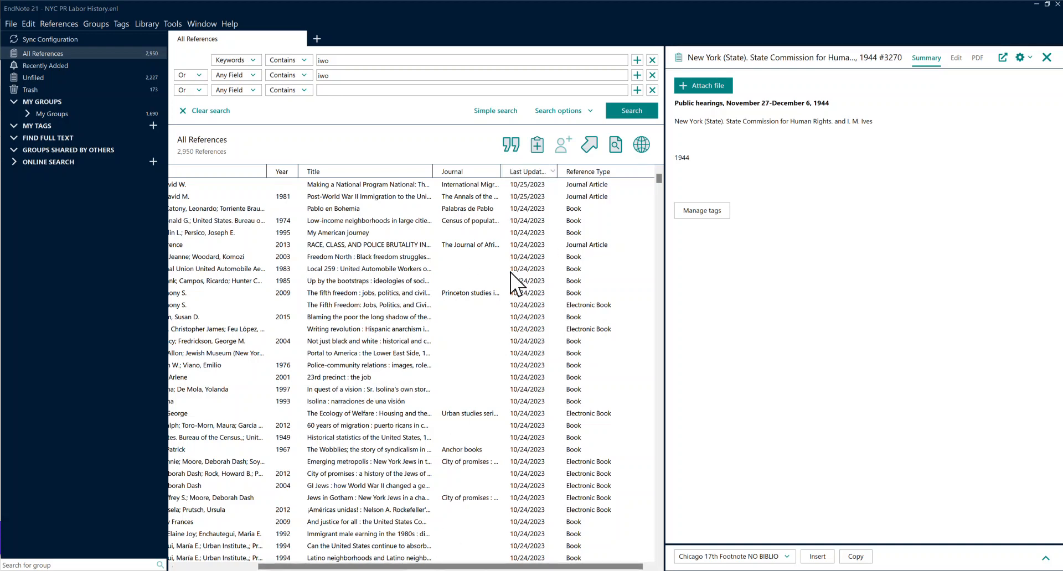
scroll(506, 437, down, 4)
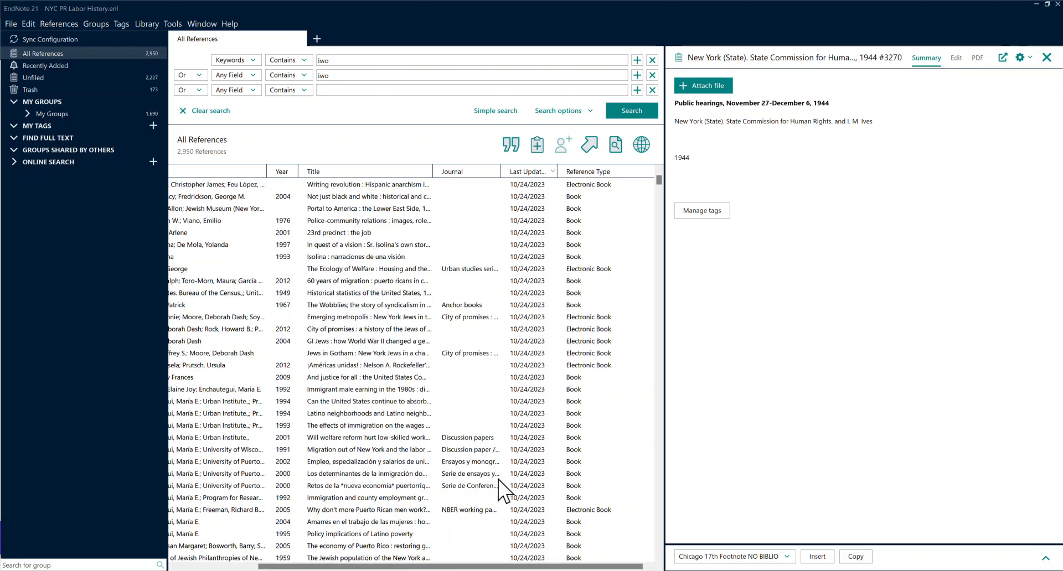
Show the record number and author columns, and narrow the groups pane to enlarge the reference list.
drag(394, 566, 314, 566)
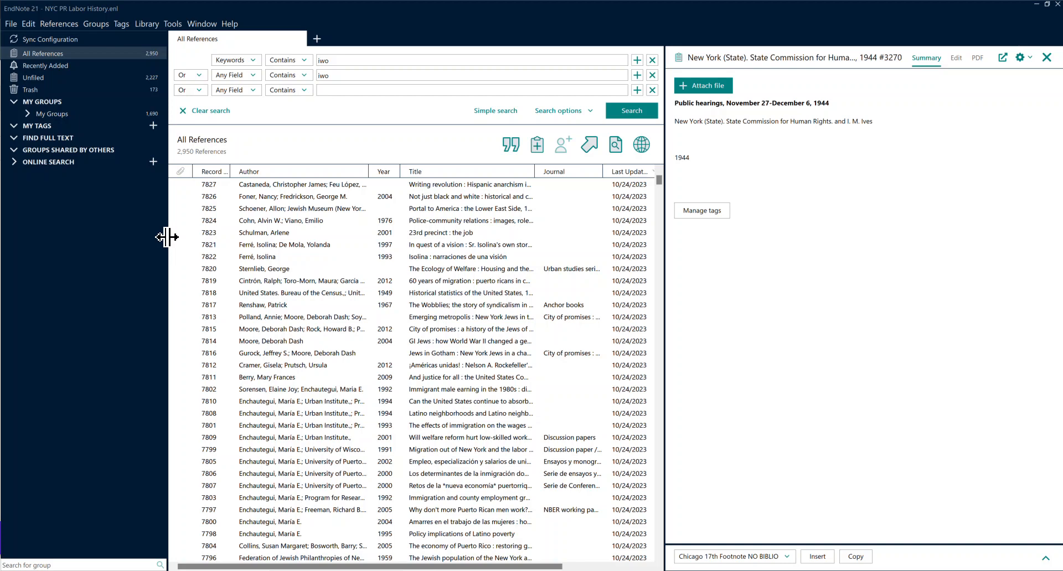
drag(167, 237, 144, 235)
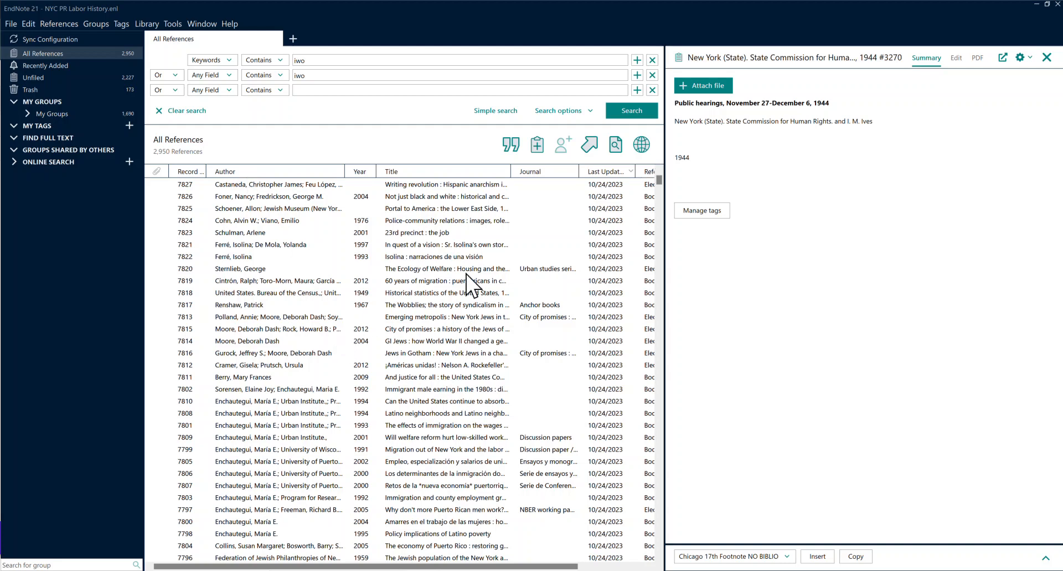
scroll(660, 183, up, 4)
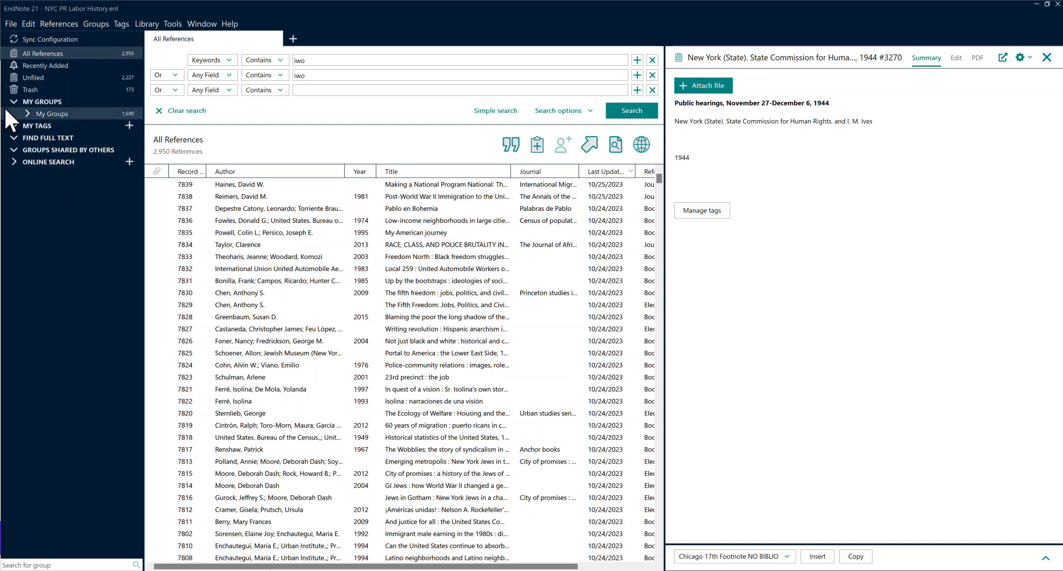
Expand the My Groups set and examine its full list of groups, from 1910s through WWI.
click(26, 112)
scroll(39, 324, down, 3)
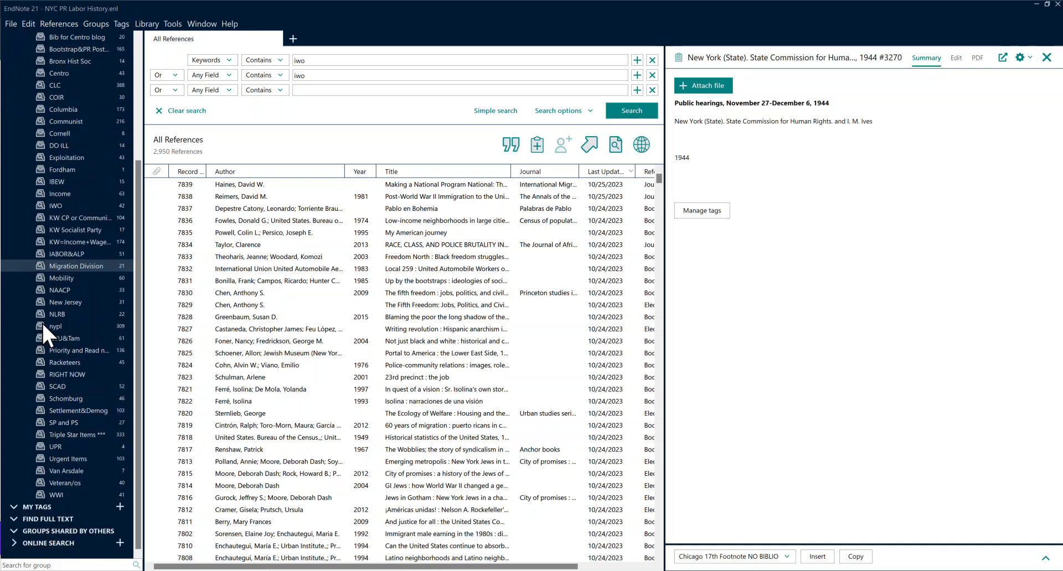
scroll(43, 324, down, 1)
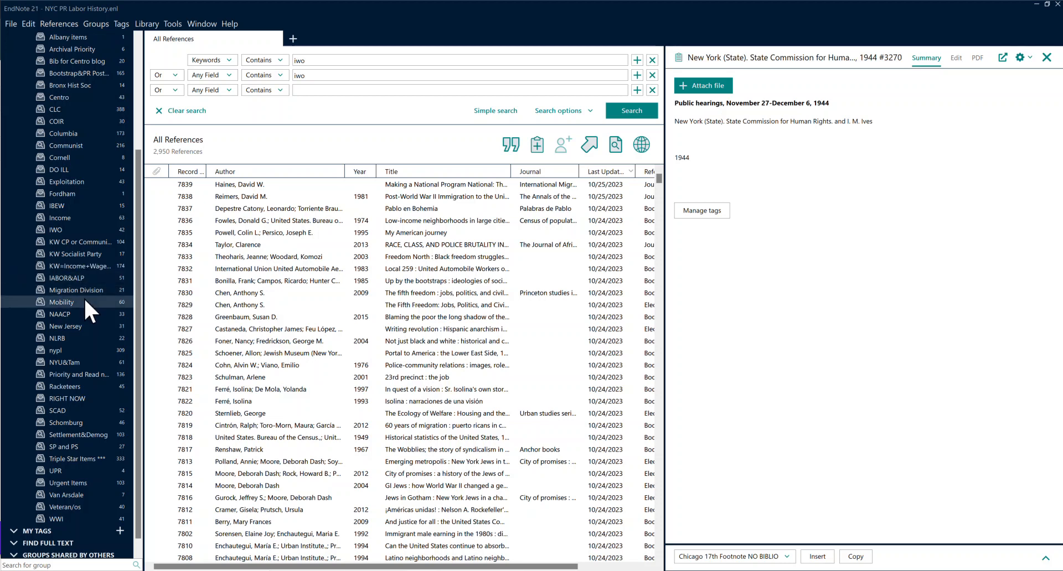
scroll(84, 298, down, 1)
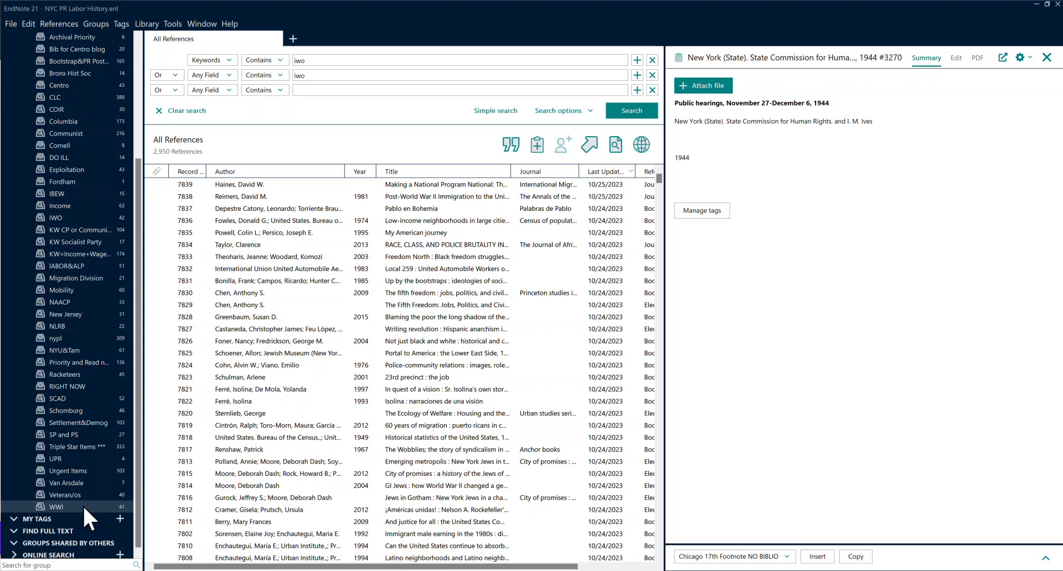
scroll(78, 408, up, 4)
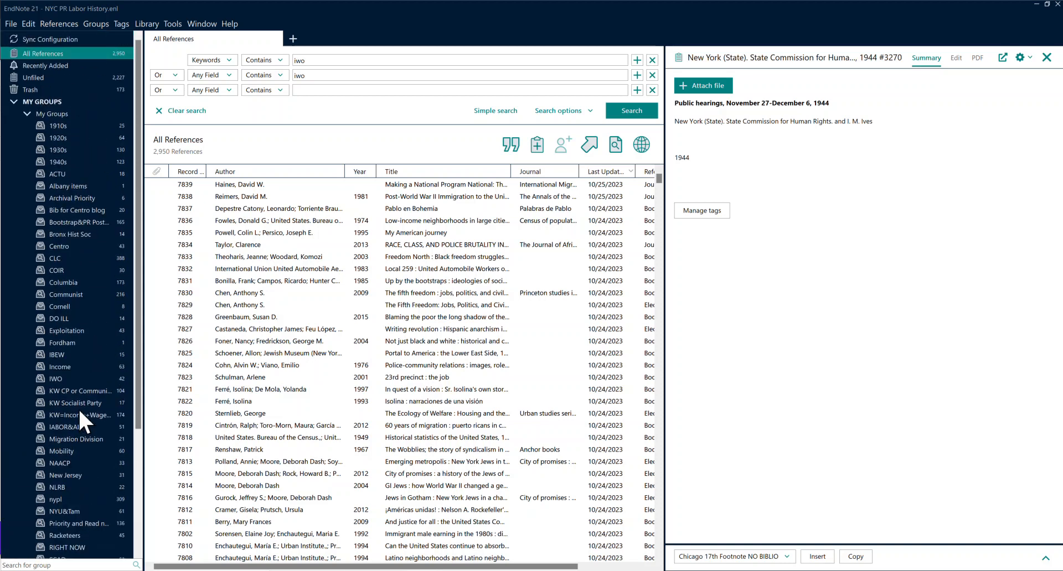
Collapse the My Groups set and the My Groups section that contains it.
click(27, 113)
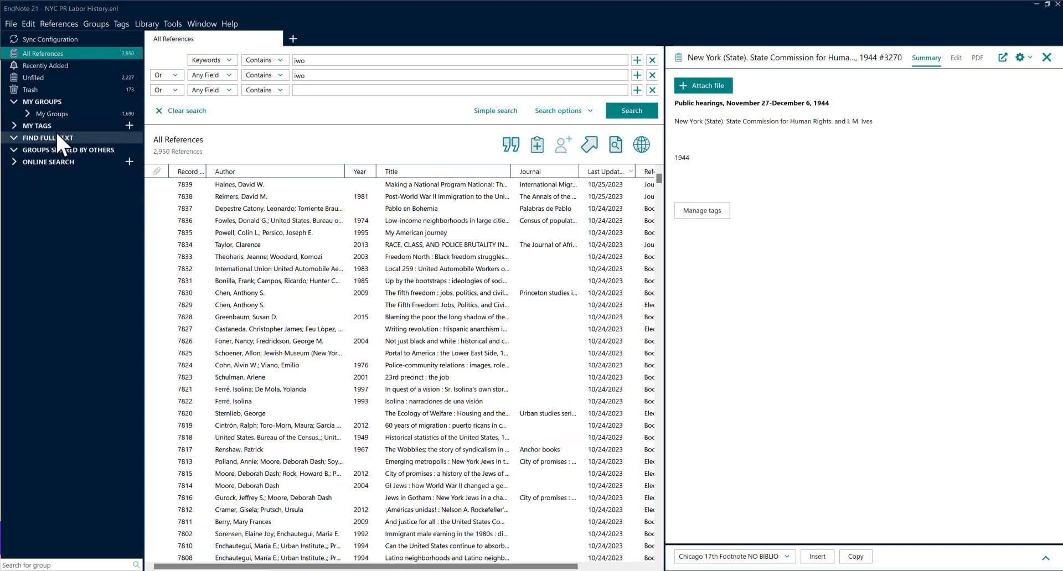
click(13, 101)
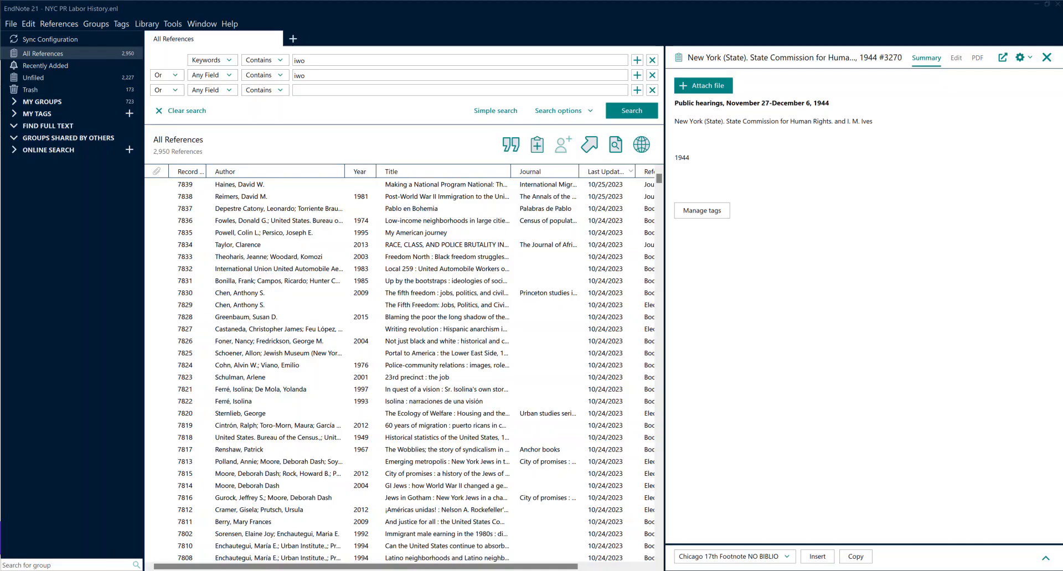
drag(89, 569, 615, 198)
click(718, 204)
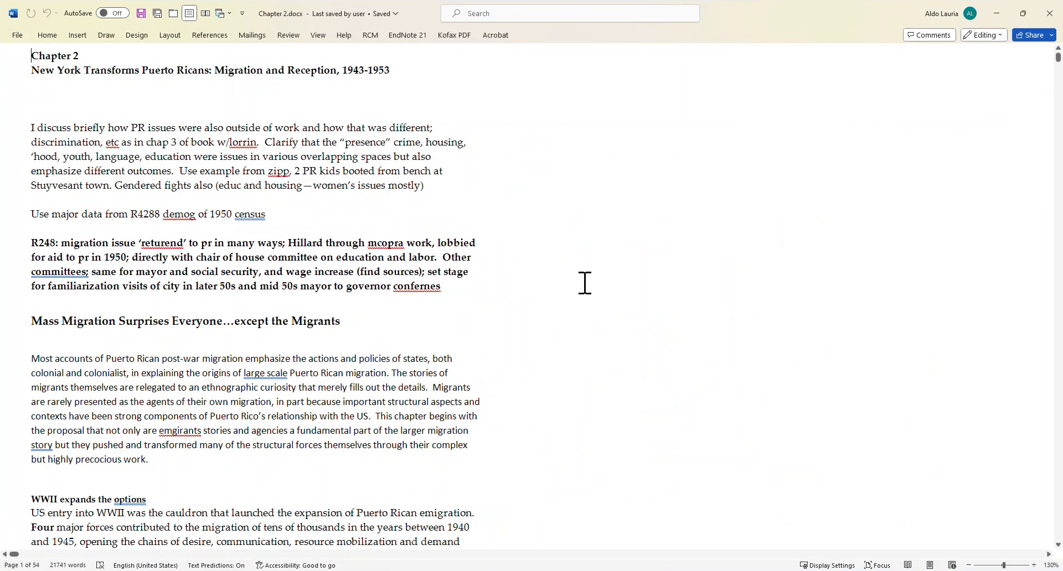
click(998, 14)
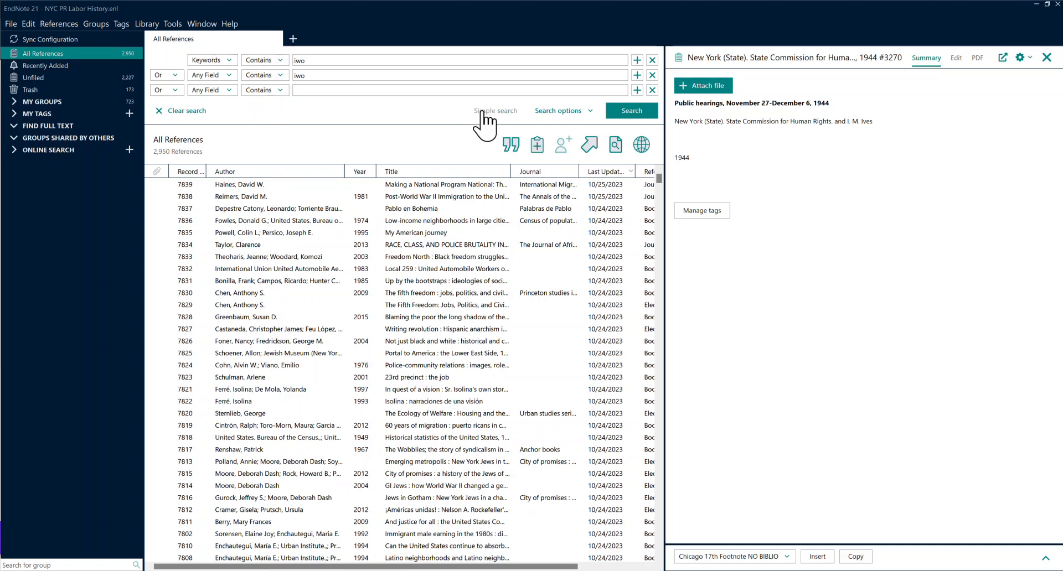
Select the reference "Pablo en Bohemia" and review the available output styles.
click(429, 210)
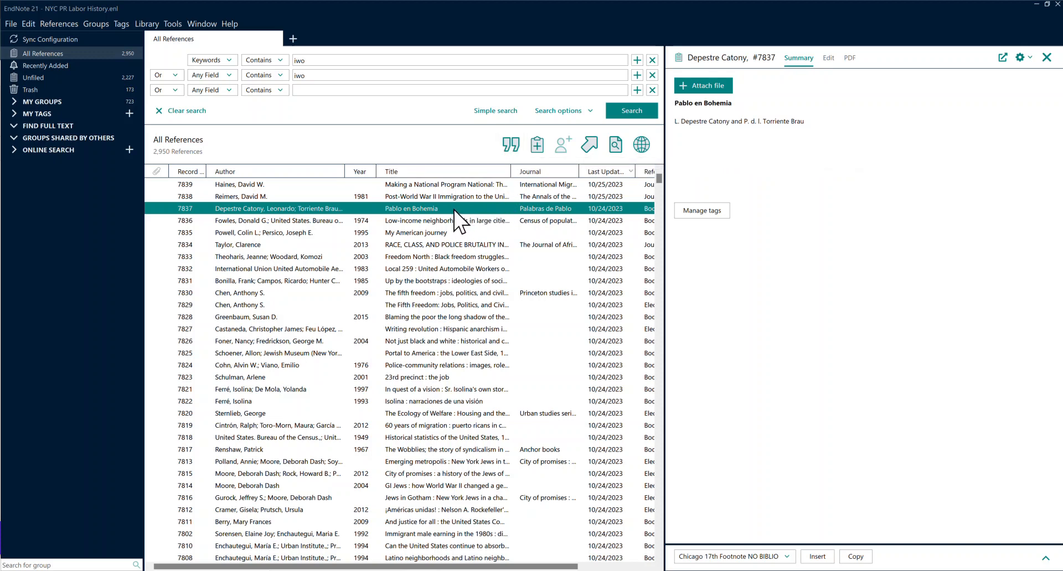
click(173, 24)
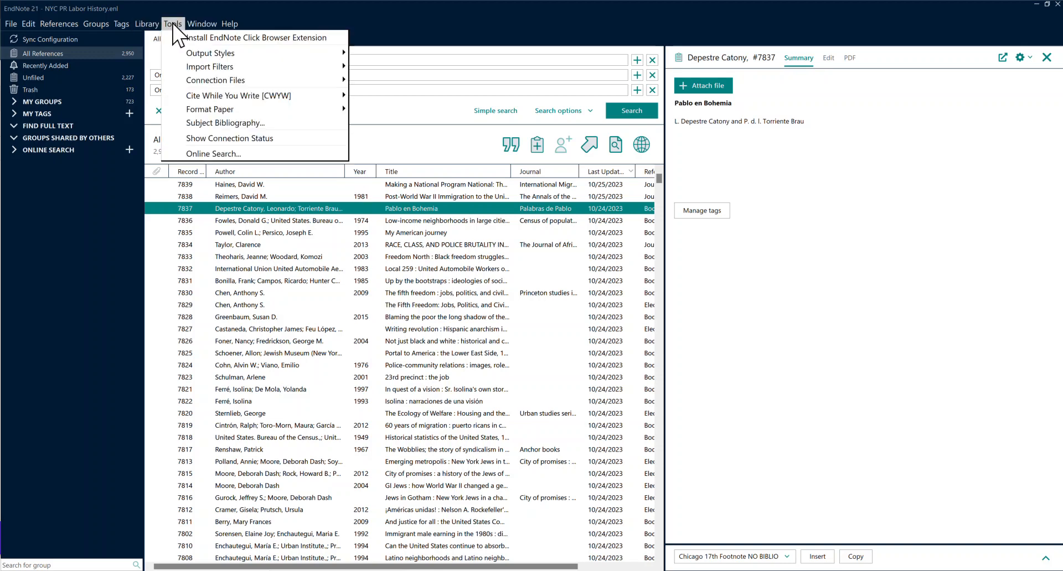
mouse_move(249, 98)
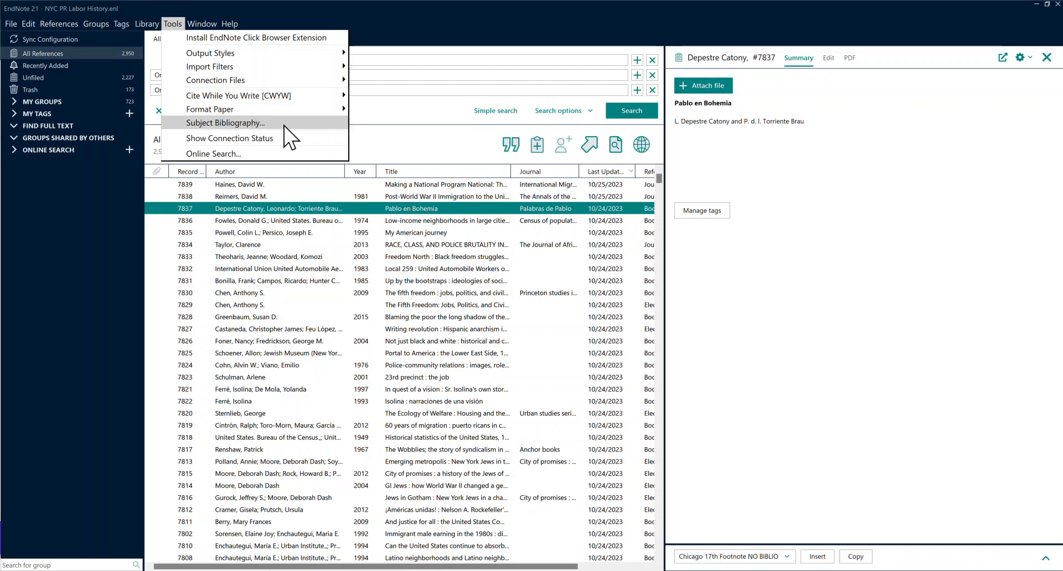
mouse_move(268, 55)
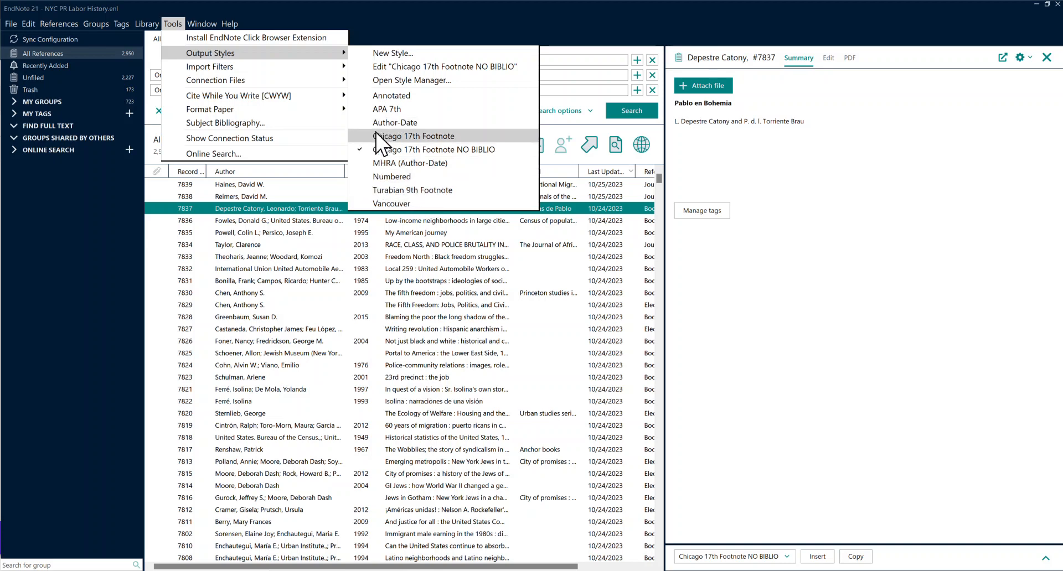
click(391, 11)
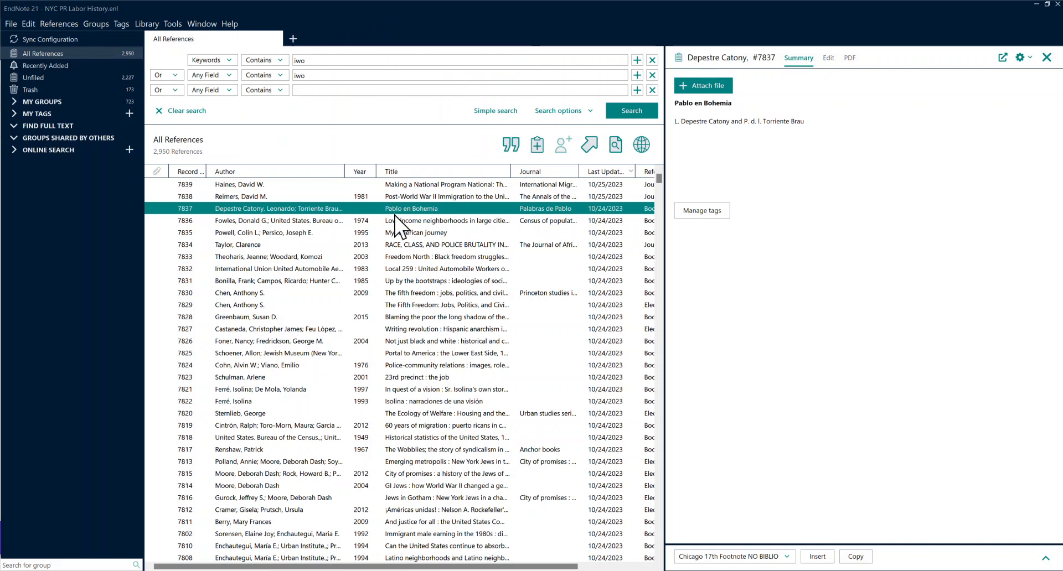
Review the commands available for the "Pablo en Bohemia" reference and open it in a new tab.
right_click(432, 223)
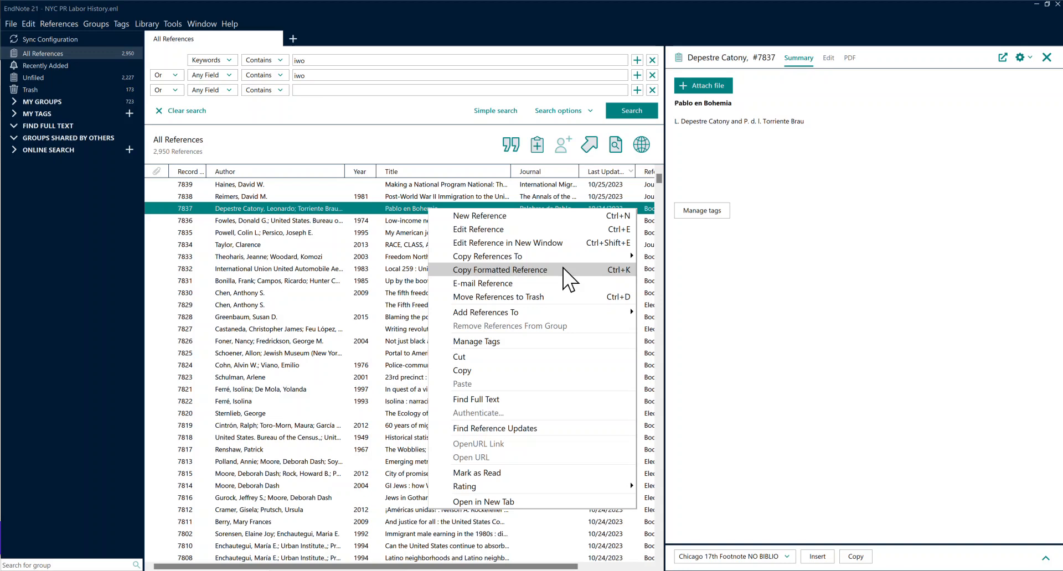
mouse_move(566, 256)
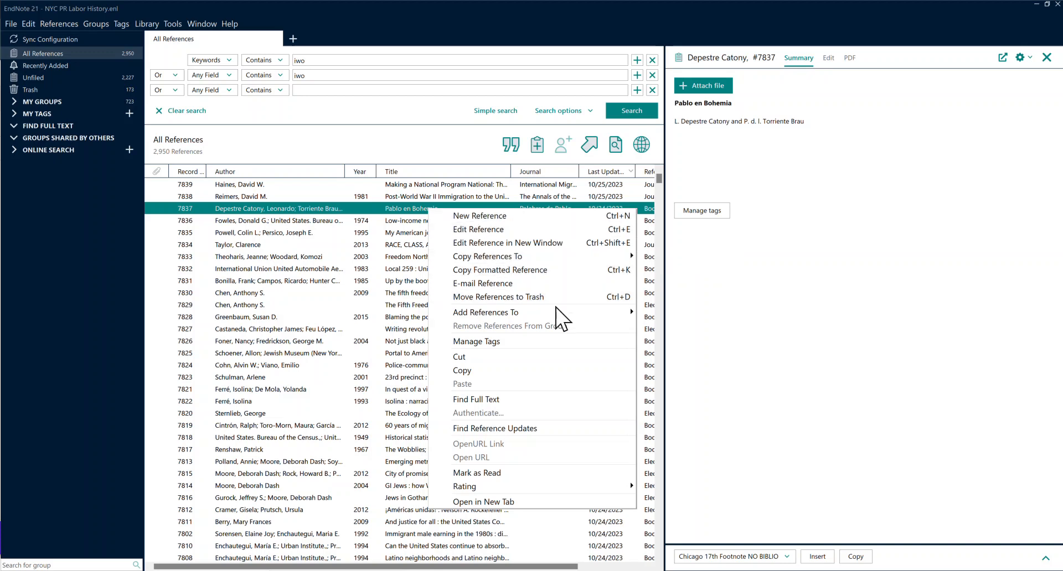
mouse_move(555, 309)
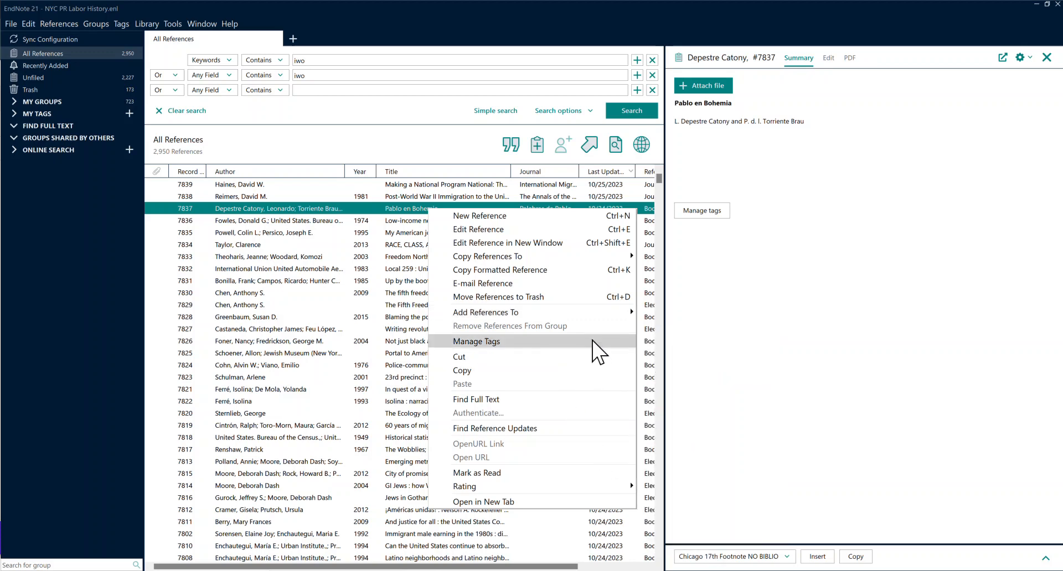
mouse_move(600, 317)
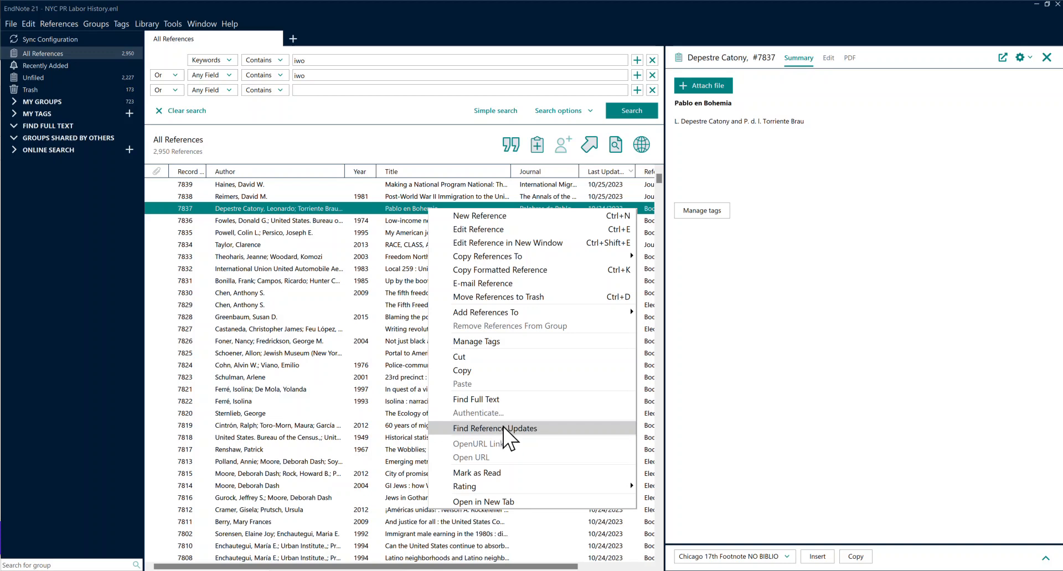
mouse_move(533, 487)
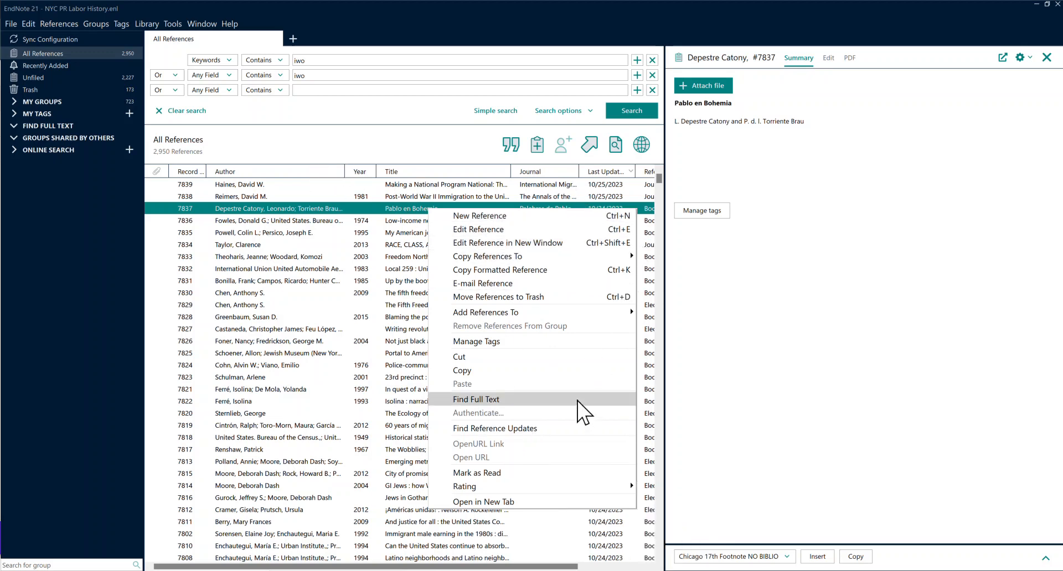
click(530, 501)
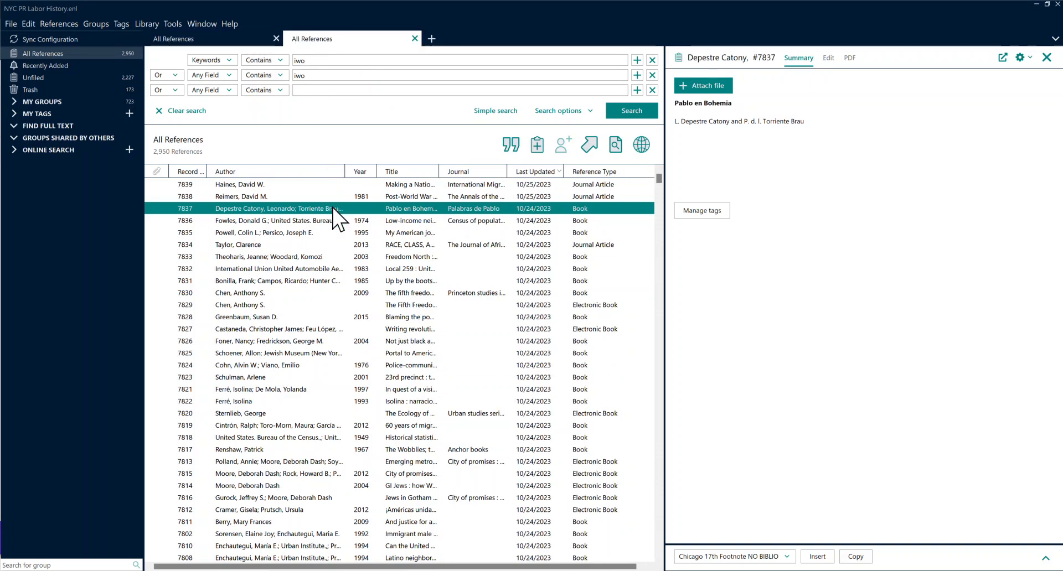
Select record 7800 in the first All References tab and record 7807 in the second one.
click(248, 41)
scroll(346, 306, down, 10)
click(344, 305)
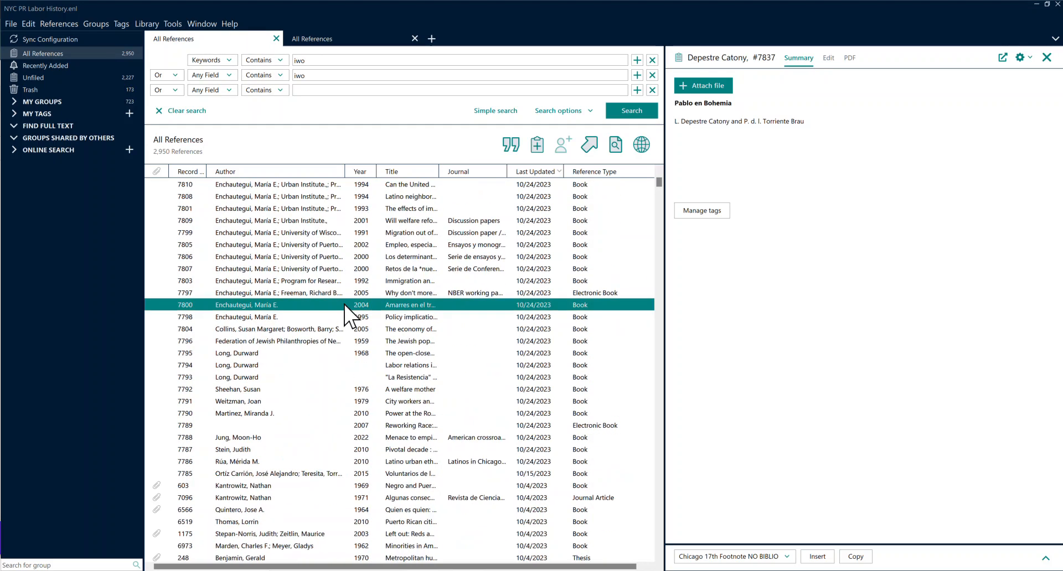
click(339, 40)
scroll(341, 308, down, 9)
click(344, 305)
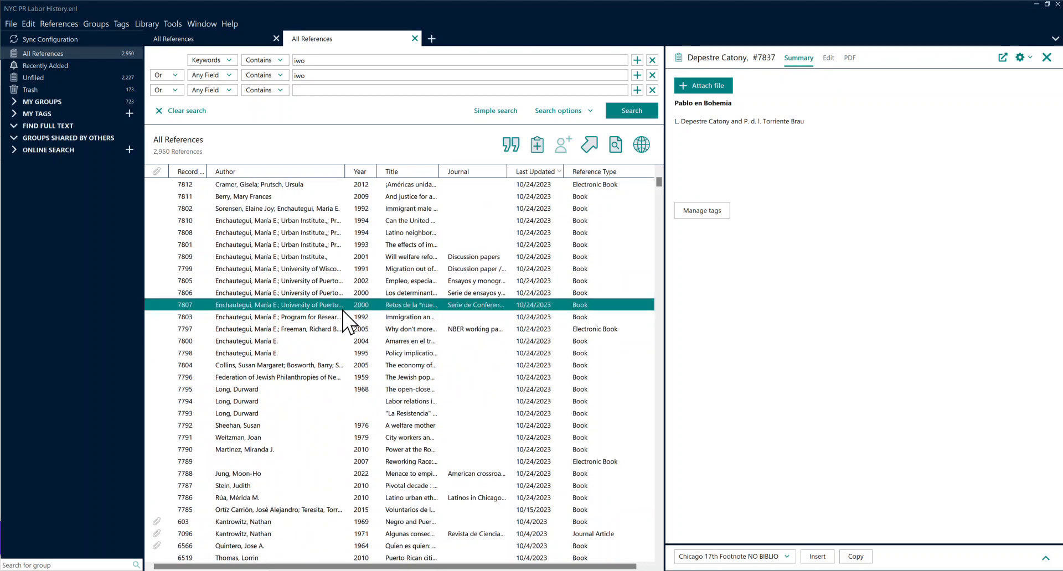
Inspect record 7807 in a separate window, narrowed and repositioned, and close that window and the second All References tab.
click(1003, 57)
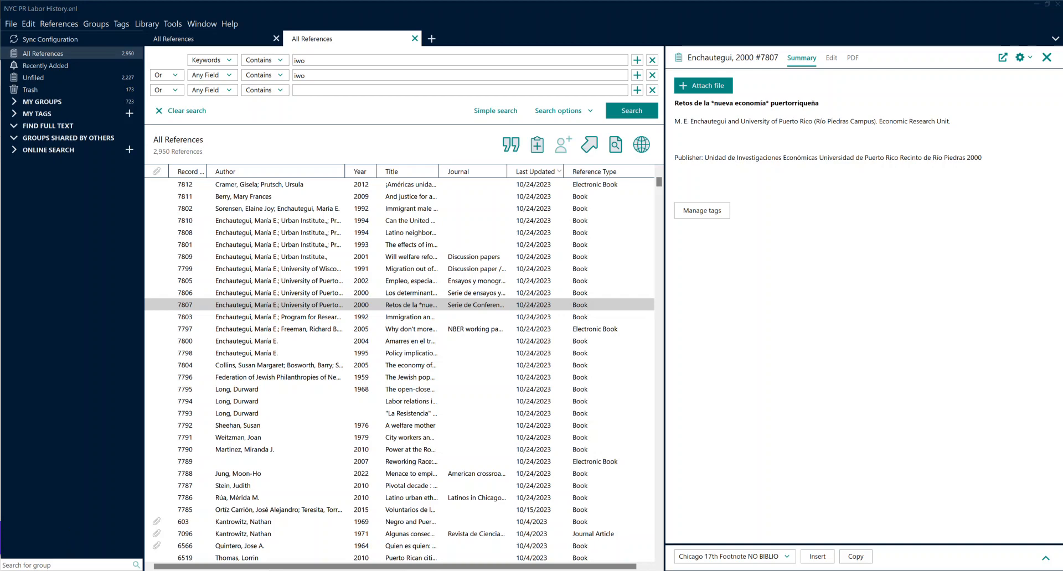
drag(0, 515, 564, 213)
drag(606, 360, 615, 490)
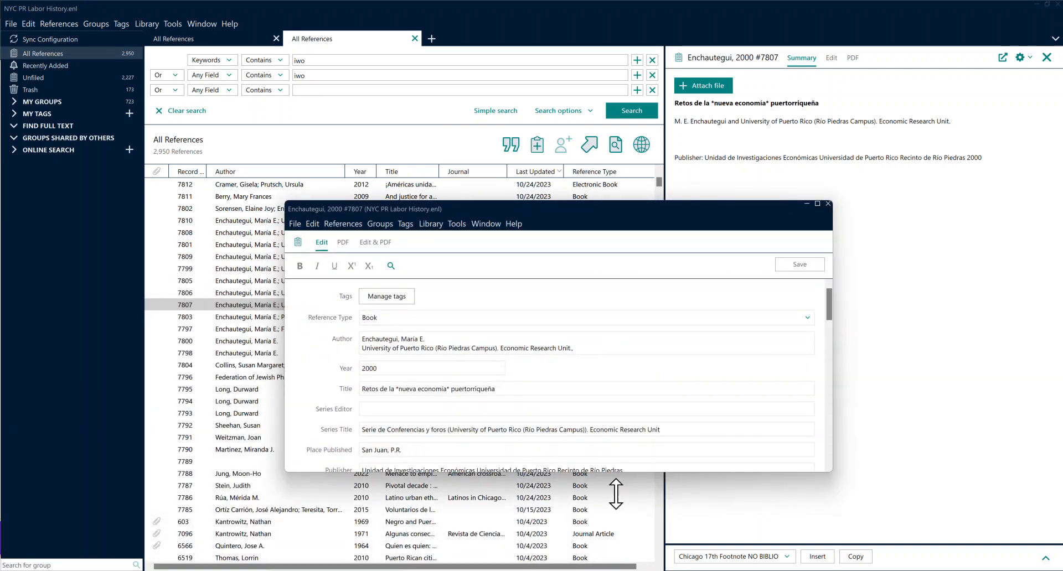
drag(833, 425, 558, 400)
drag(459, 206, 494, 134)
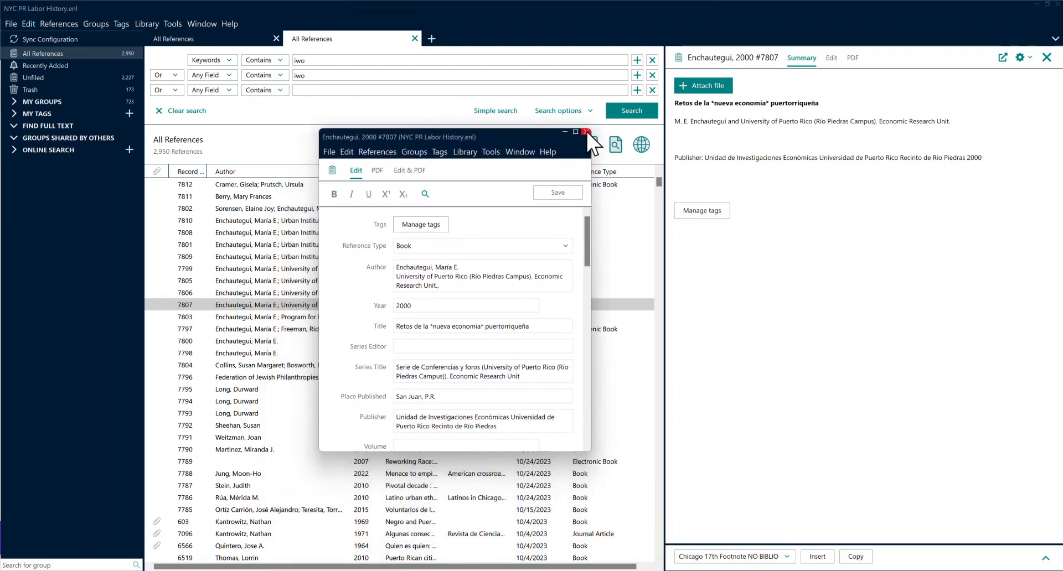
click(585, 132)
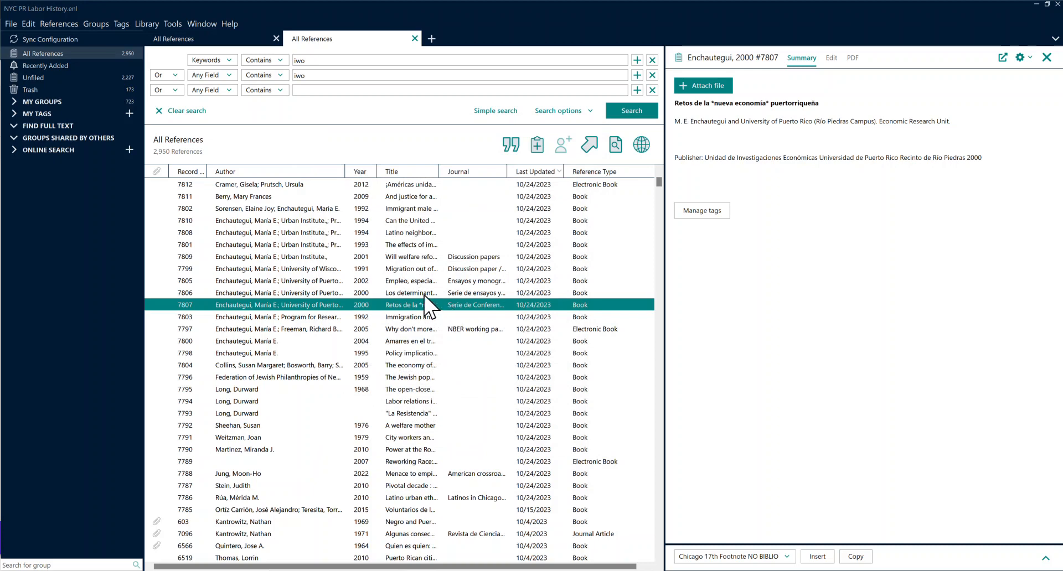
click(415, 38)
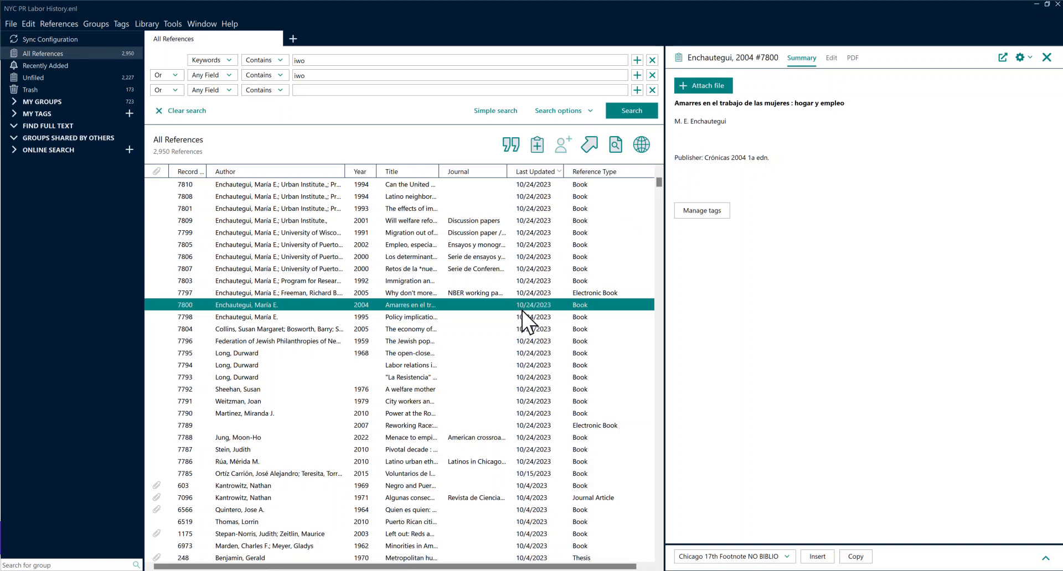
Widen the Title column and copy the formatted reference for "The economy of Puerto Rico : restoring growth".
drag(439, 172, 543, 174)
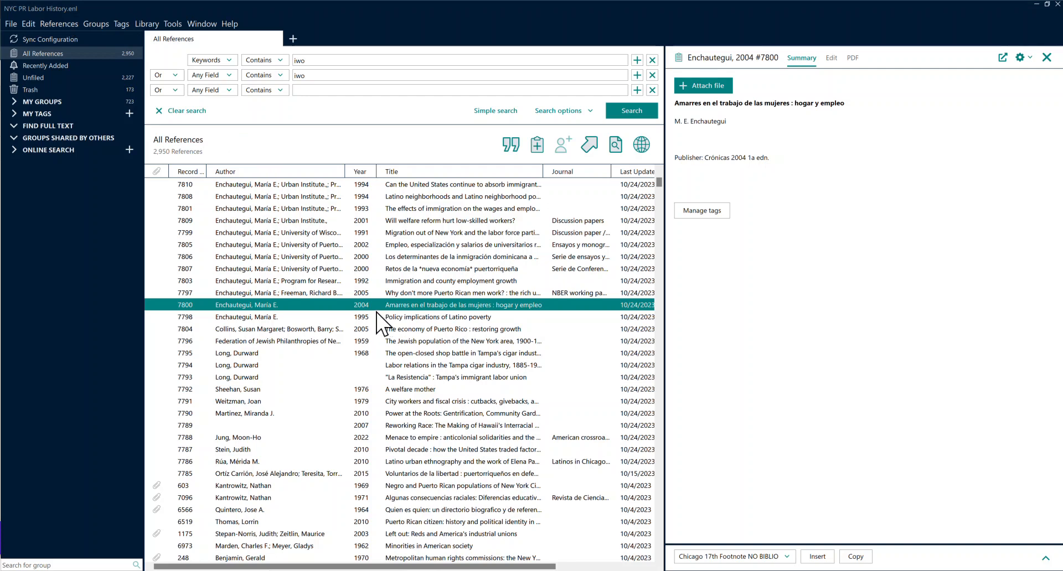
right_click(425, 331)
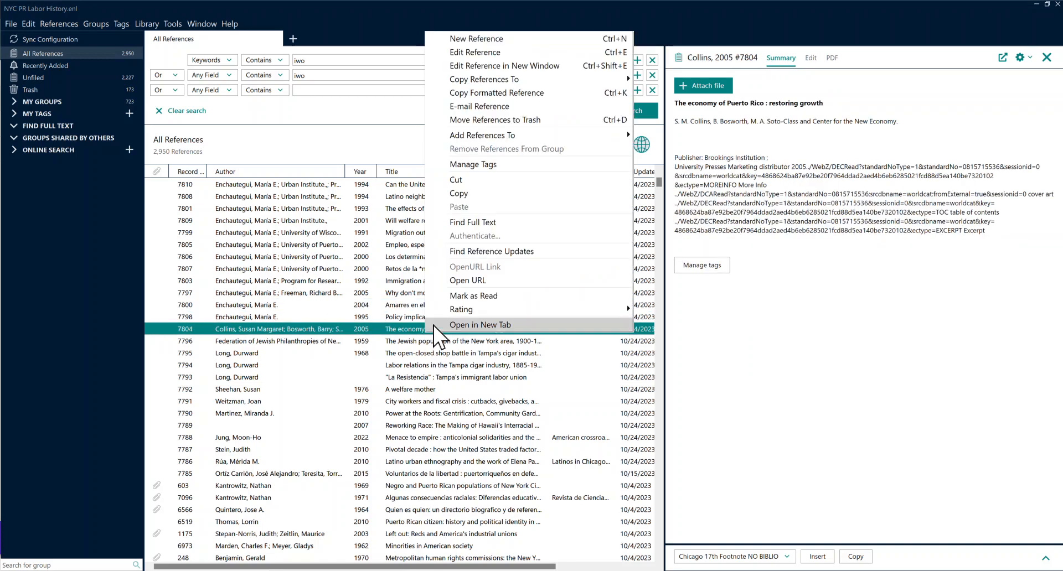
click(545, 95)
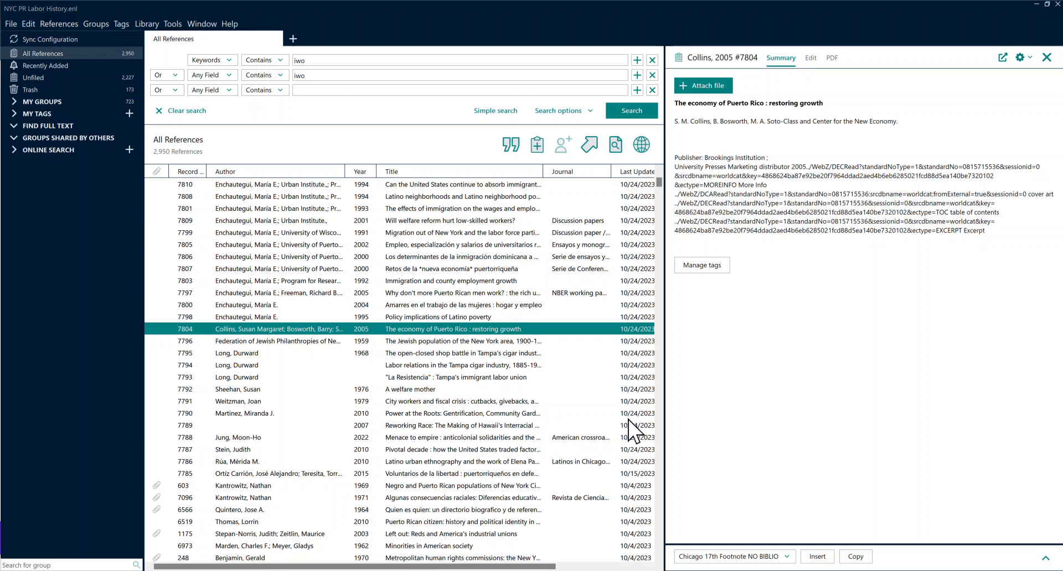
Review the Cite While You Write commands, the output styles and the Format Paper options.
click(172, 24)
click(197, 24)
mouse_move(172, 24)
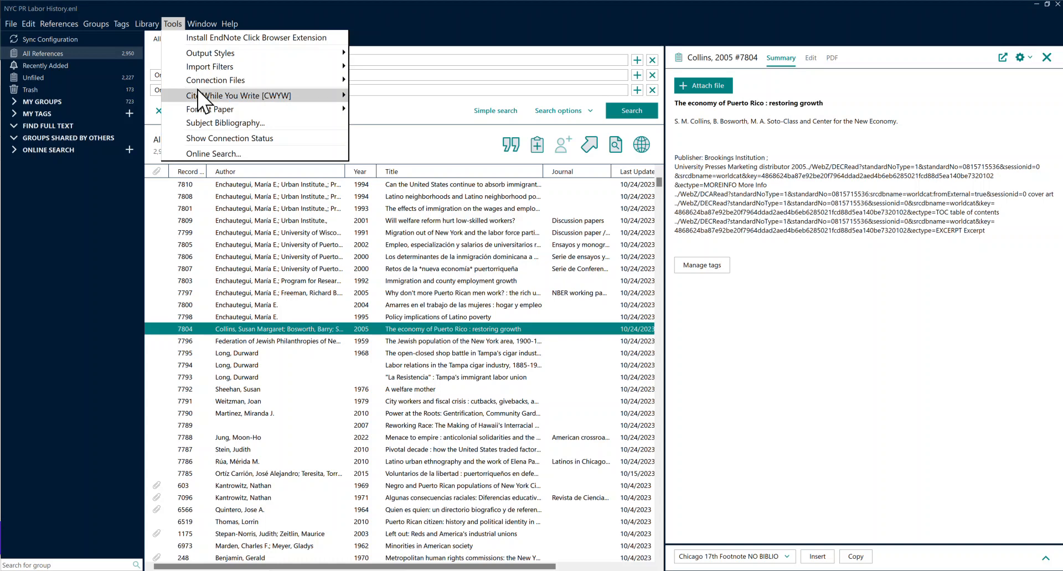
mouse_move(201, 98)
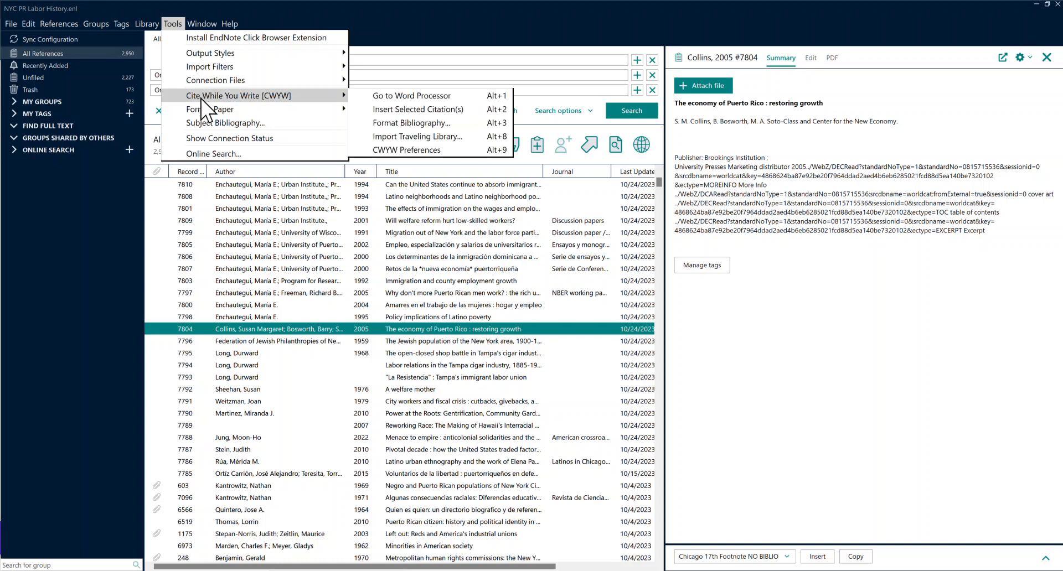
mouse_move(224, 56)
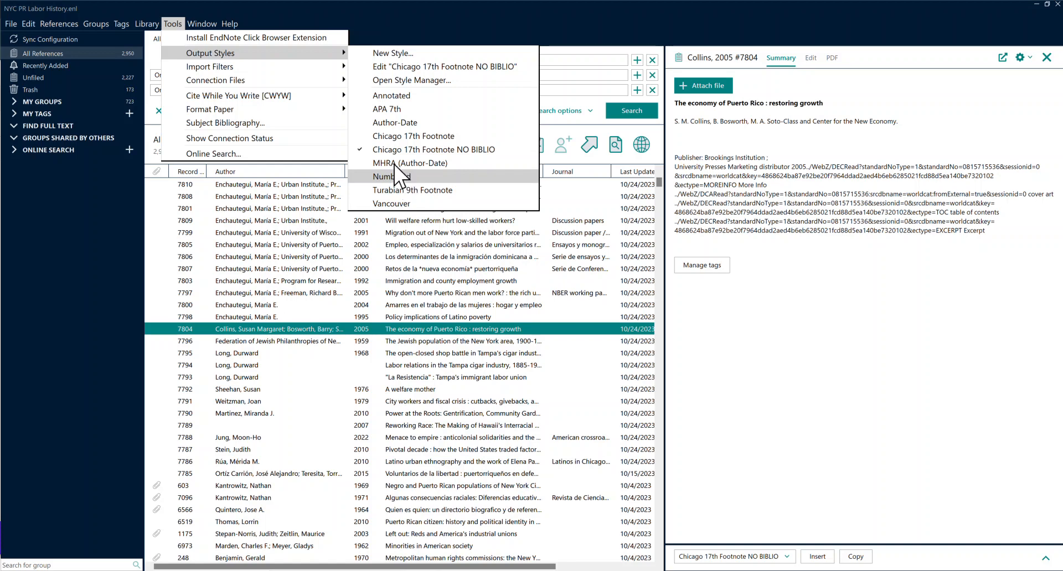
mouse_move(314, 114)
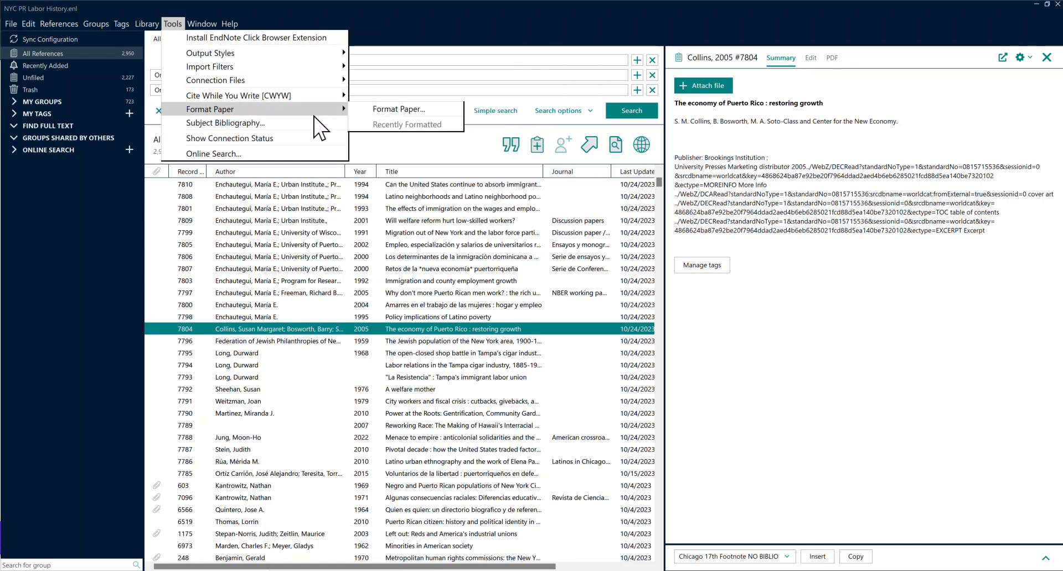
click(427, 18)
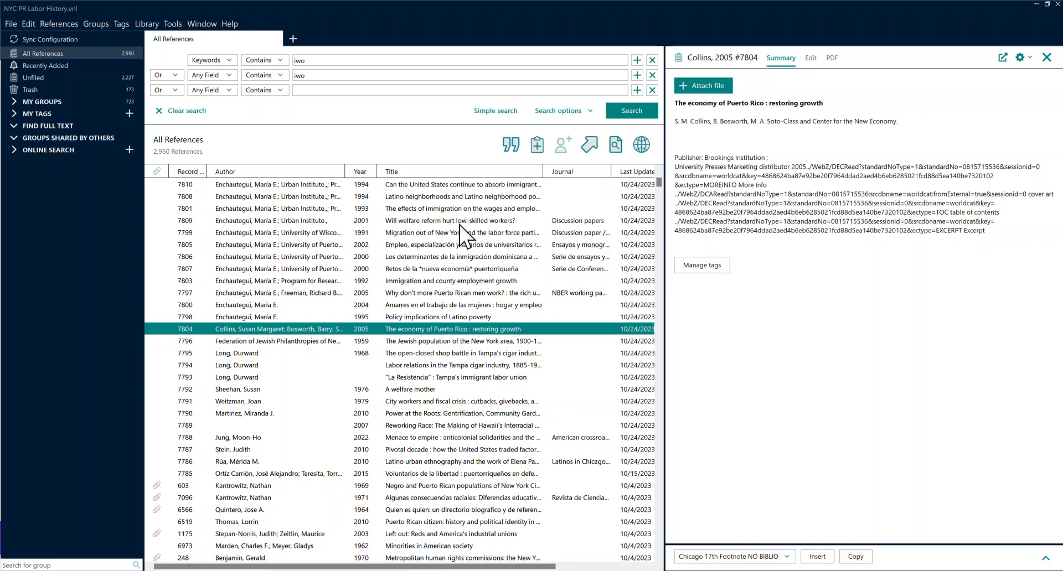
Open record 7794, "Labor relations in the Tampa cigar industry", for editing and examine its Keywords and Notes fields.
scroll(462, 382, down, 1)
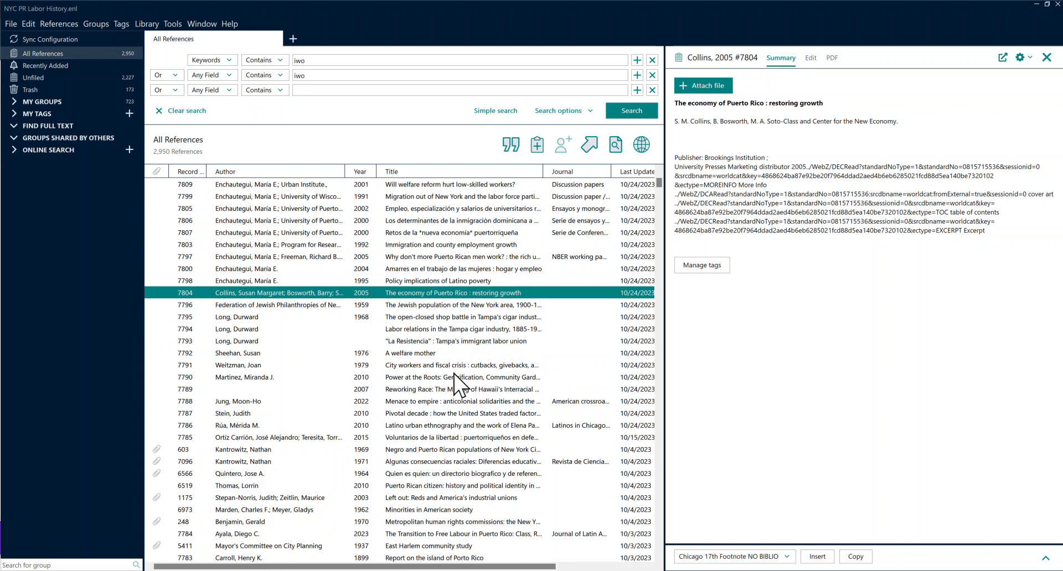
click(468, 306)
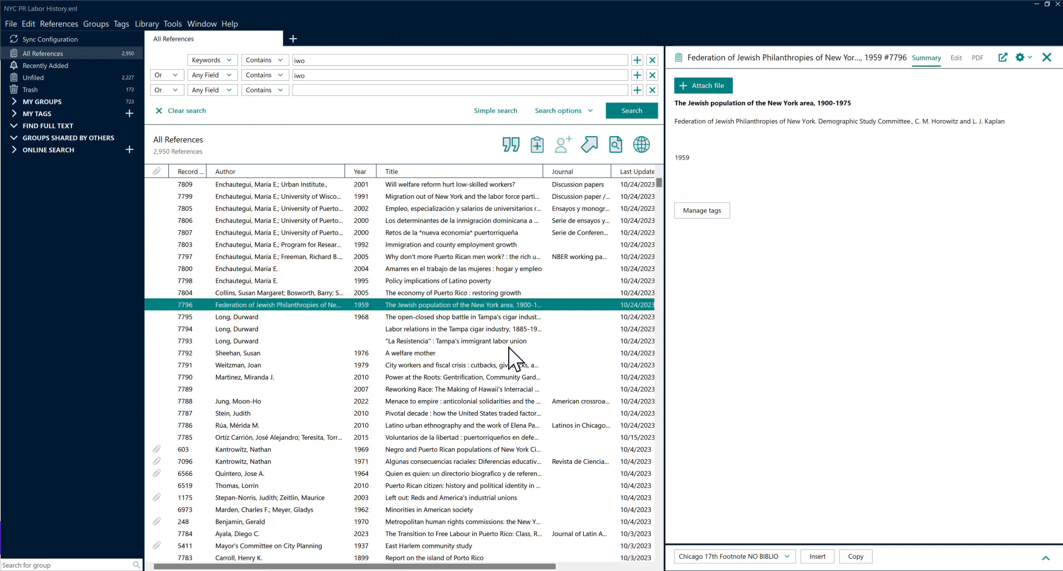
click(499, 329)
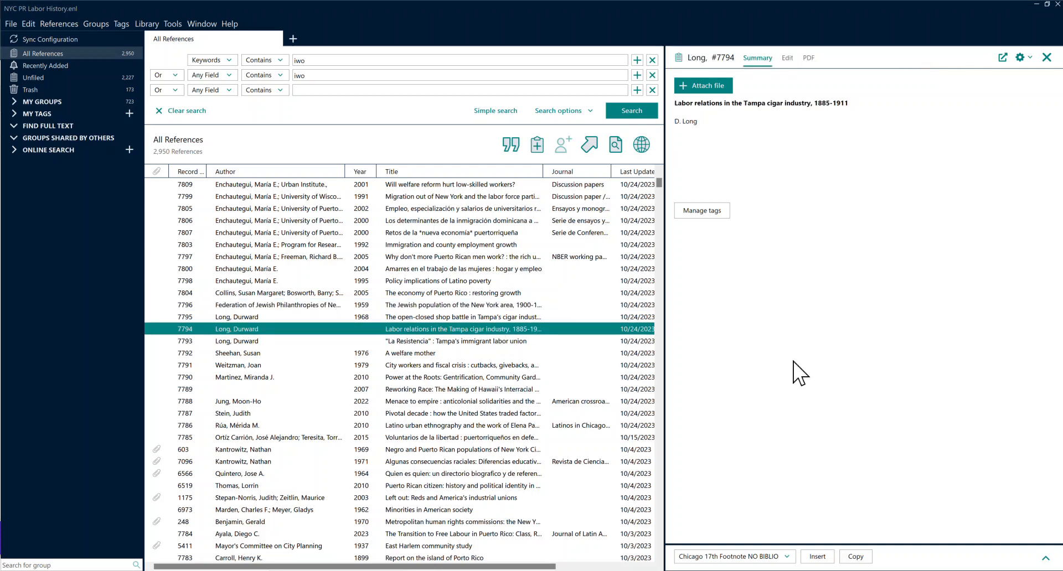
click(787, 57)
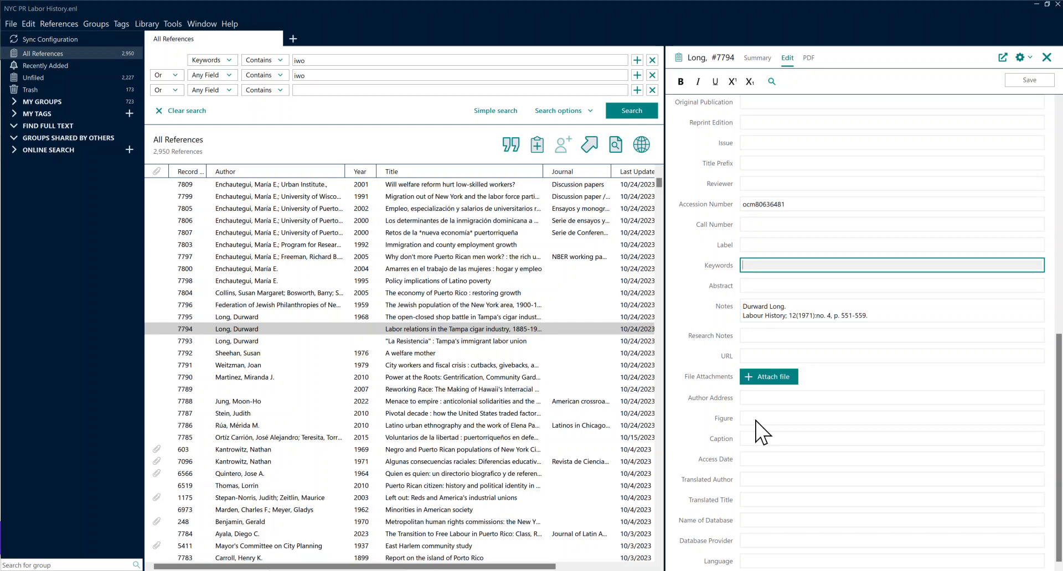
Copy the full Notes text of record 7785, "Voluntarios de la libertad", into its Research Notes field.
click(523, 439)
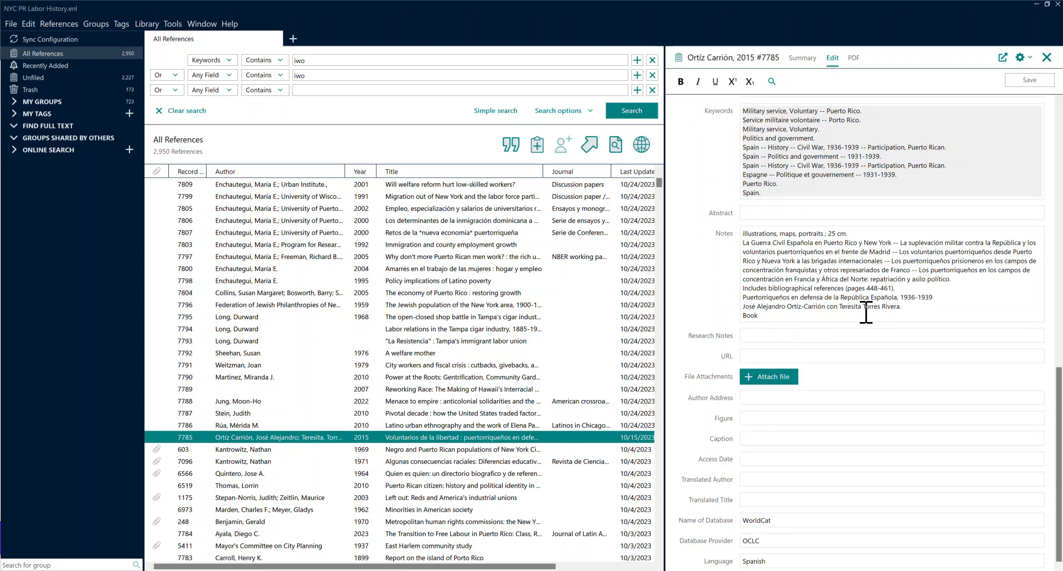
click(773, 319)
key(ctrl+a)
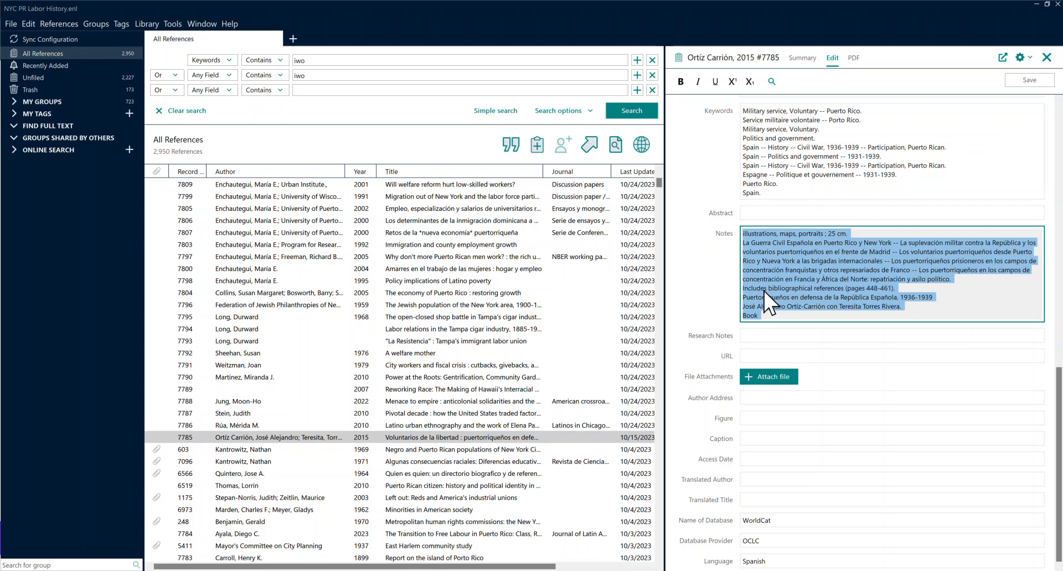
click(800, 336)
key(ctrl+v)
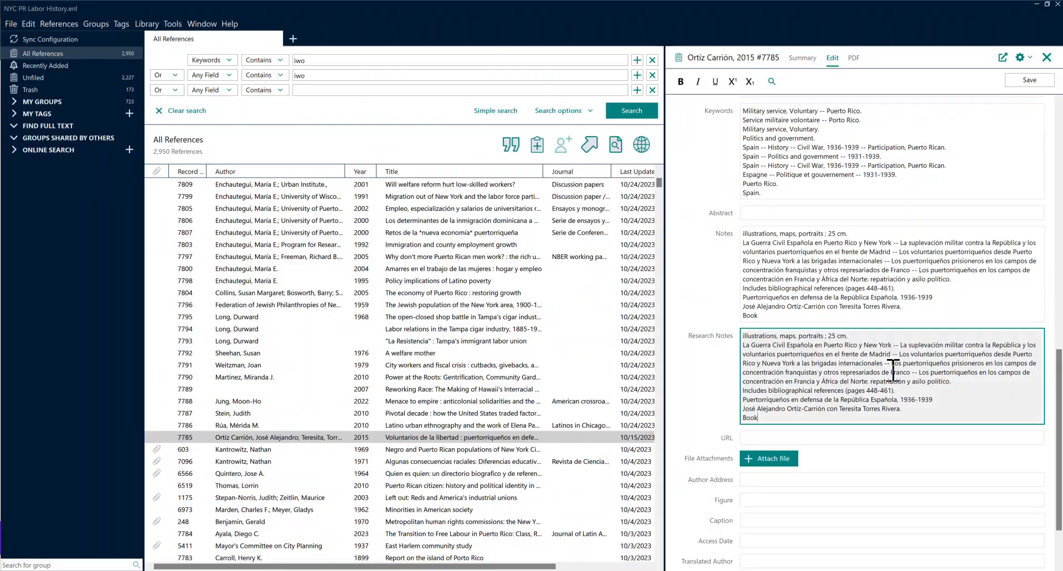
Clear the Research Notes field of record 7785 and paste the copied Notes text into it again.
drag(772, 419, 714, 337)
key(Delete)
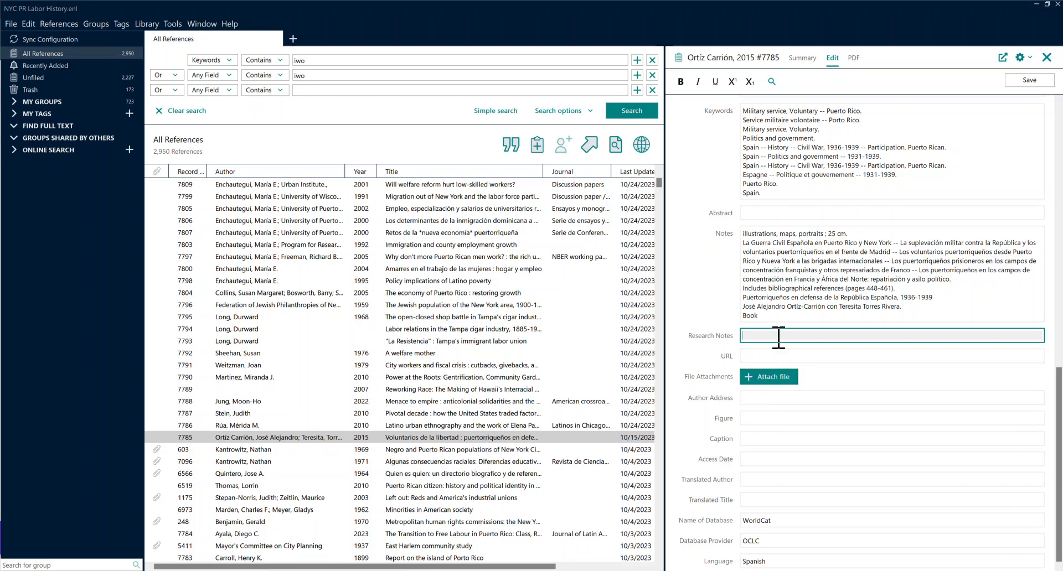
key(ctrl+v)
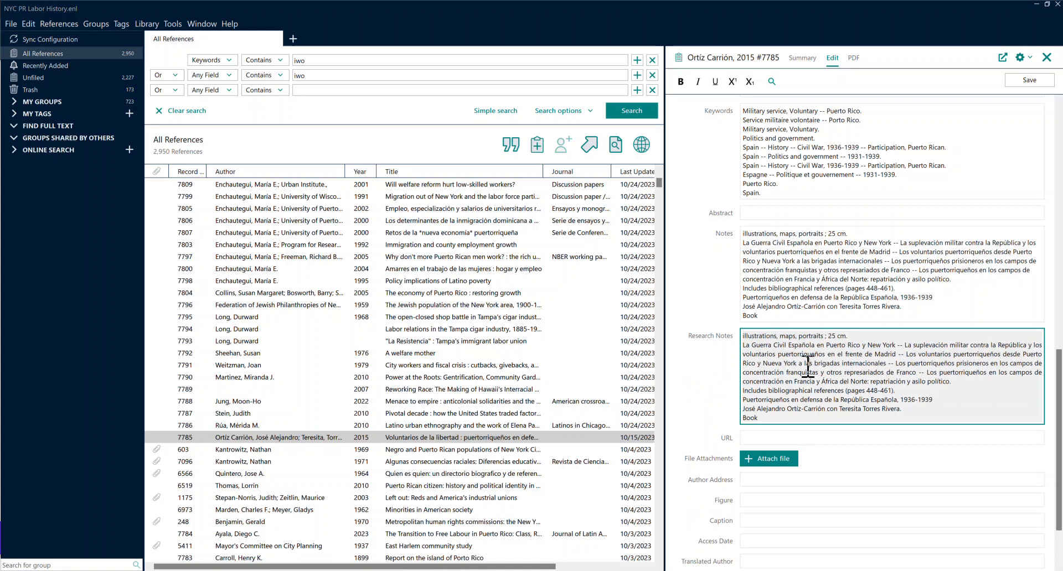
Show the text find tool in record 7785, select the Research Notes text, and close the record without saving the changes.
click(771, 82)
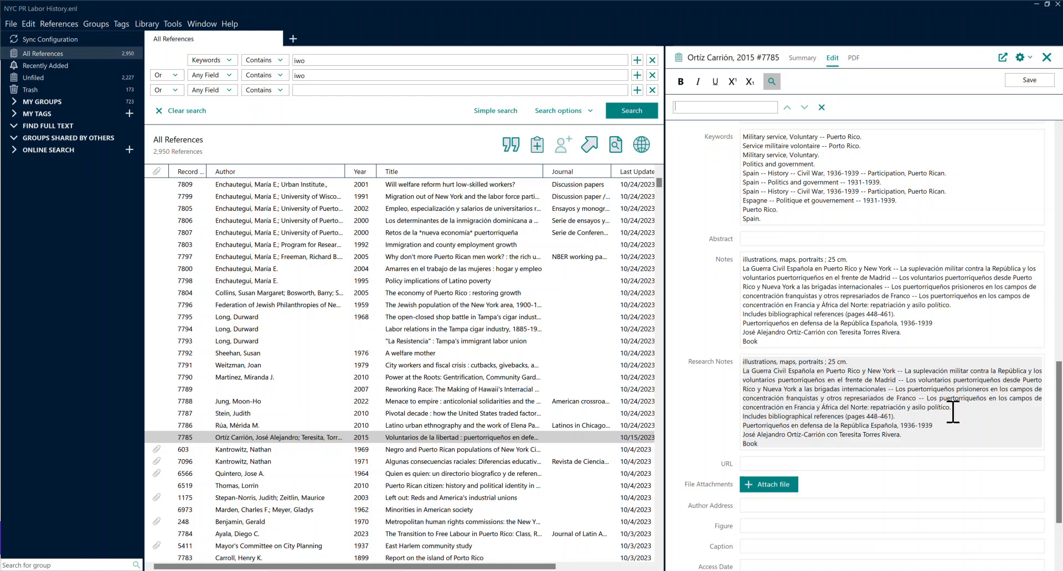
drag(952, 408, 923, 409)
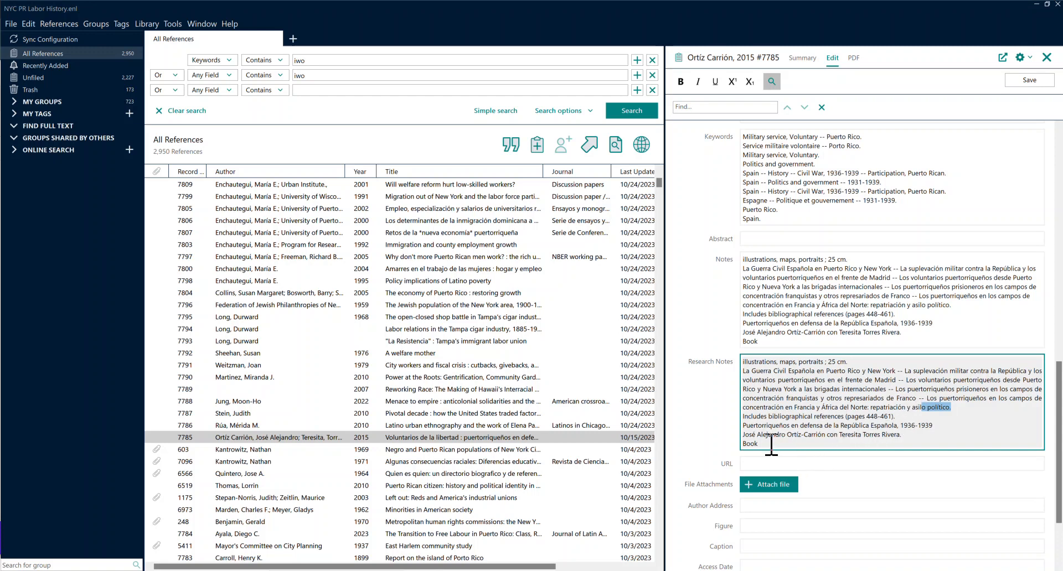
drag(763, 444, 749, 372)
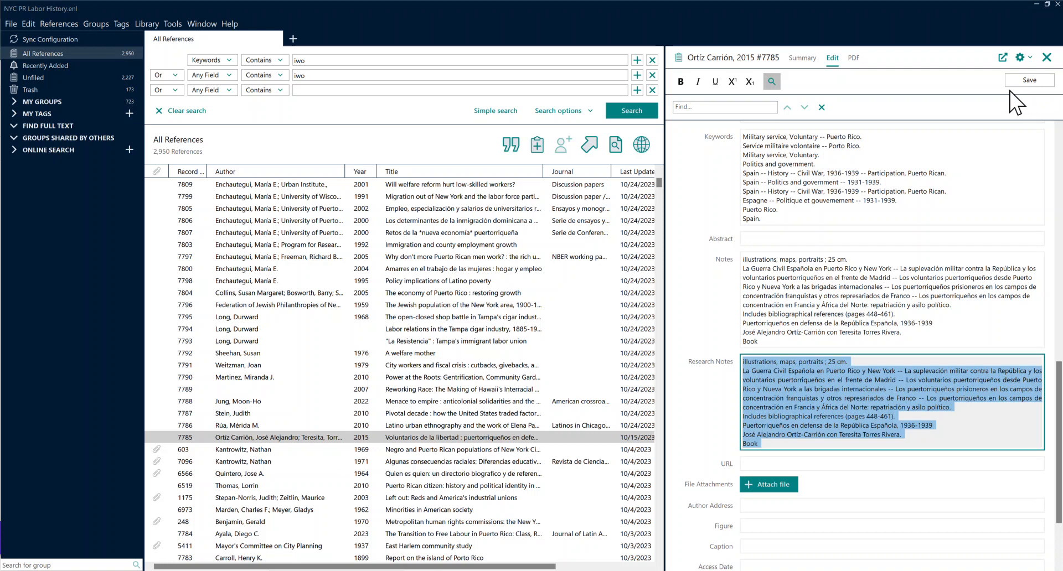
click(1045, 54)
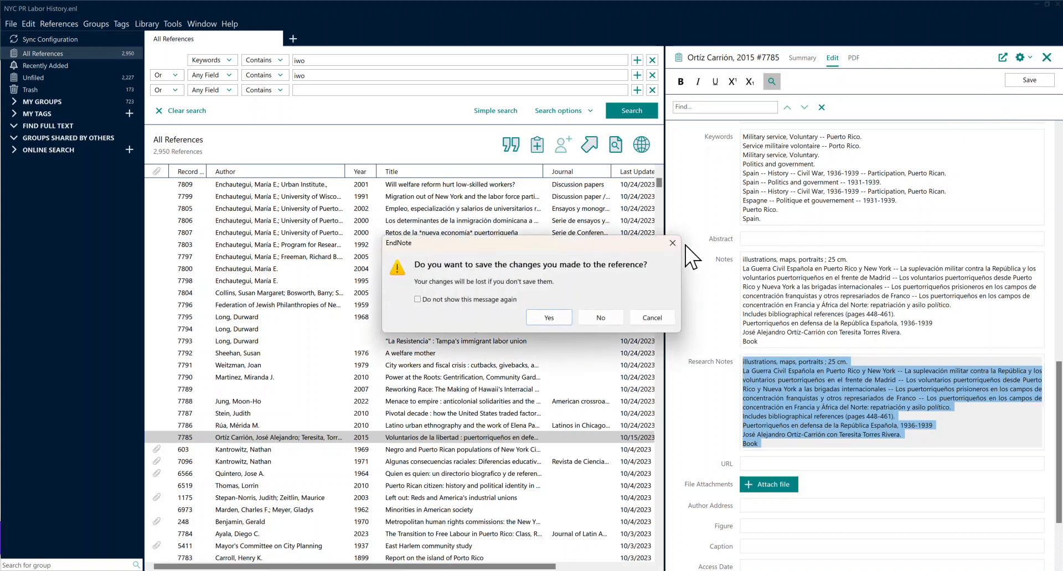
click(605, 317)
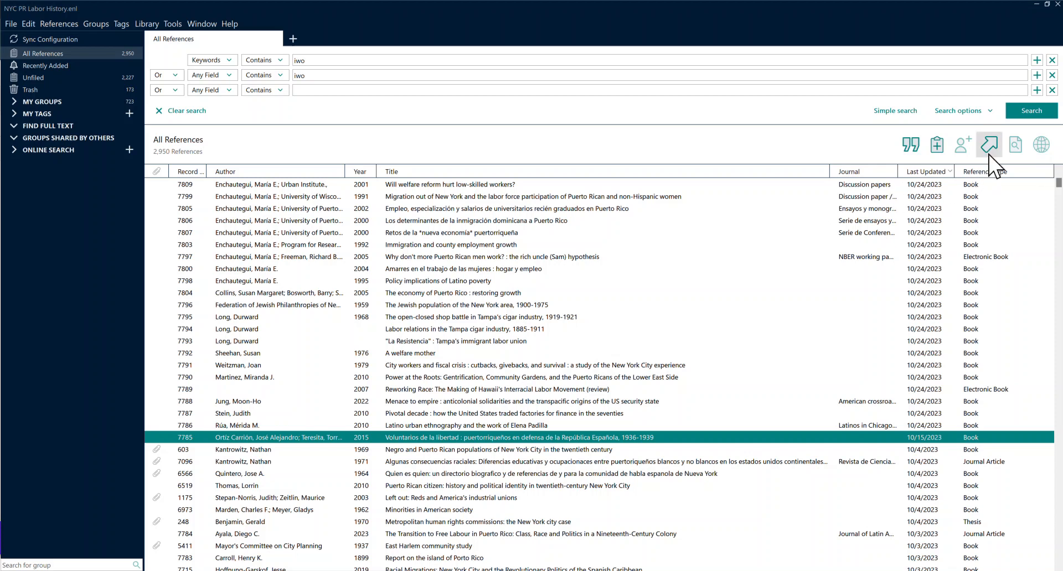
Widen the Author column and narrow the Title column in the All References list.
click(324, 236)
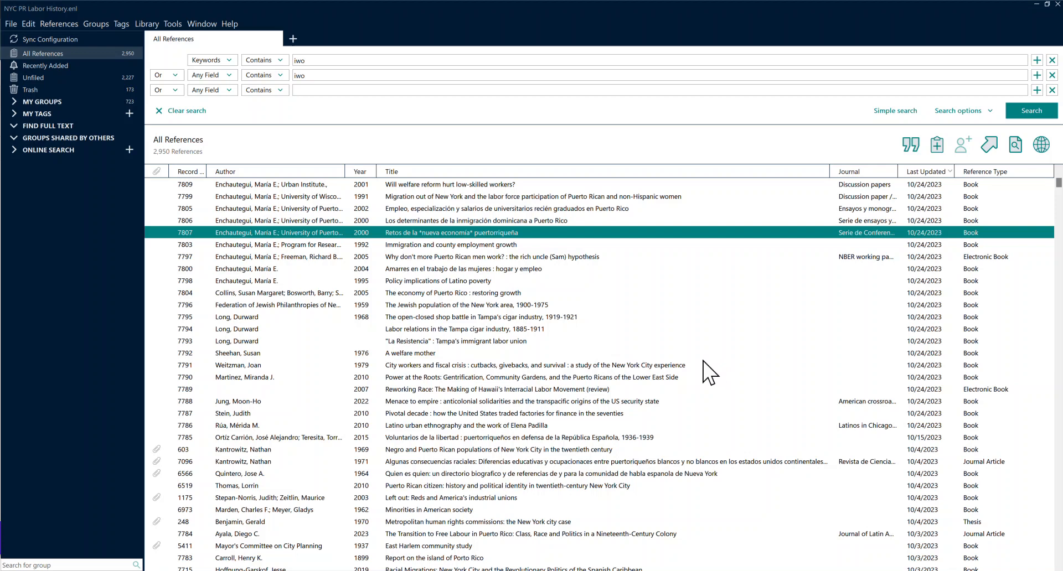
drag(345, 172, 404, 173)
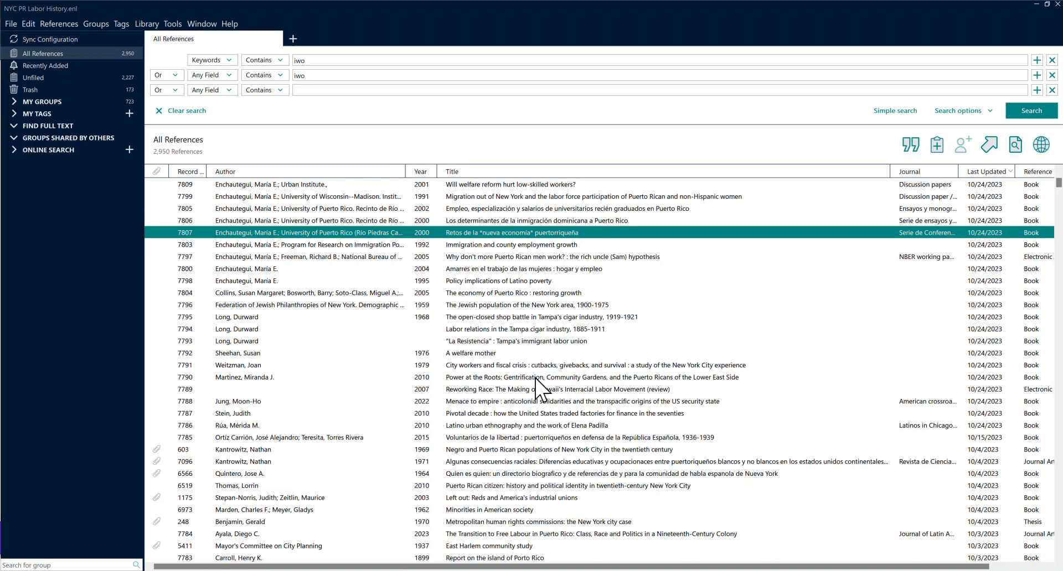
click(532, 388)
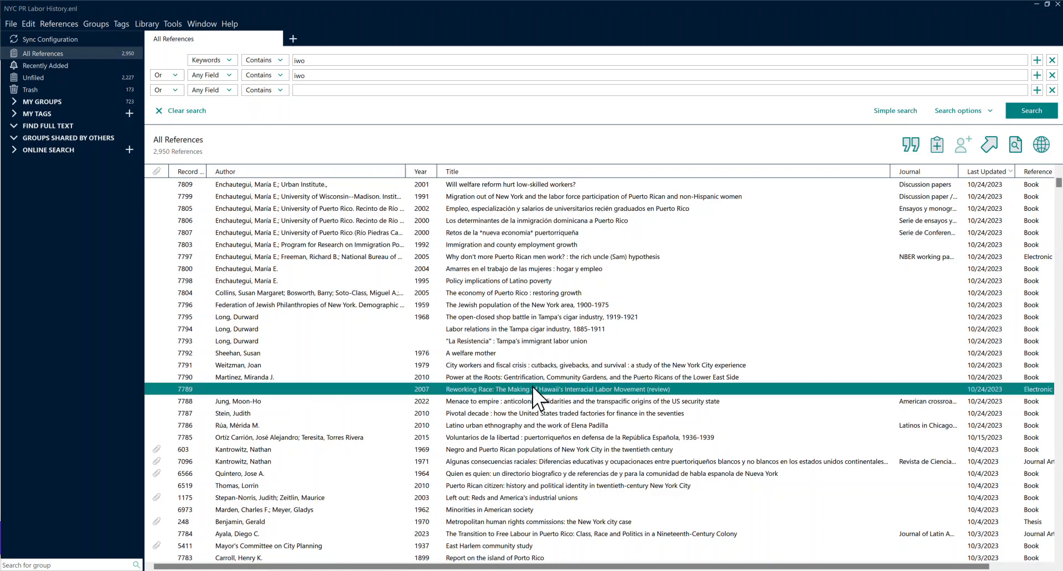
drag(889, 173, 743, 177)
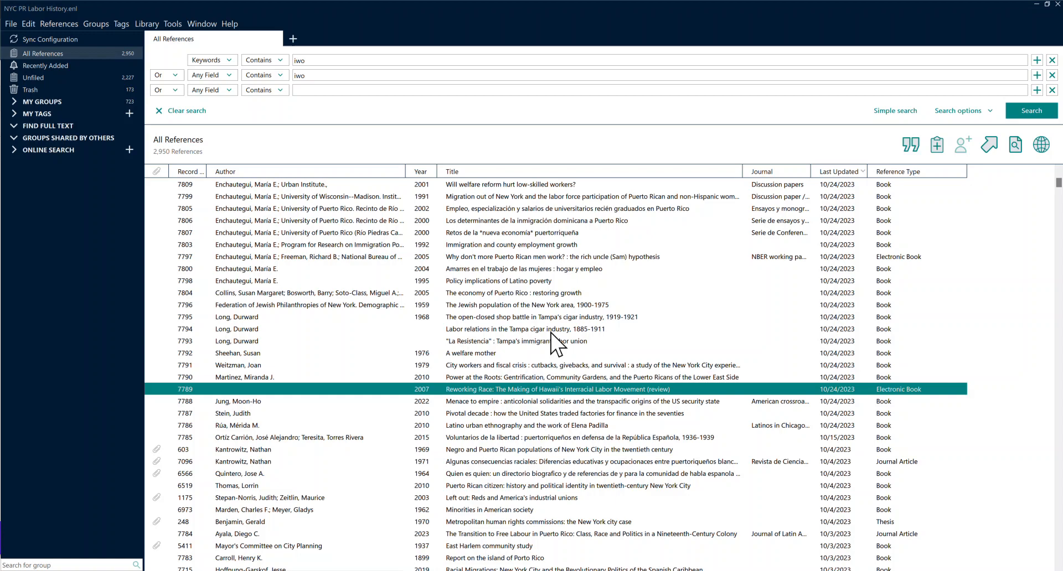
Browse the older records further down the All References list and review the available Help commands.
scroll(543, 387, down, 4)
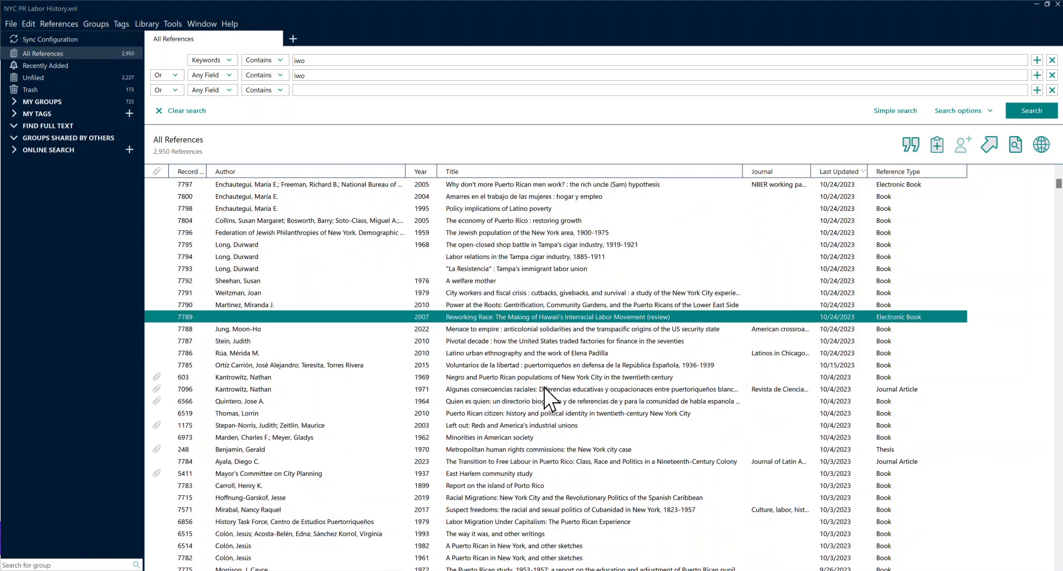
scroll(544, 388, down, 2)
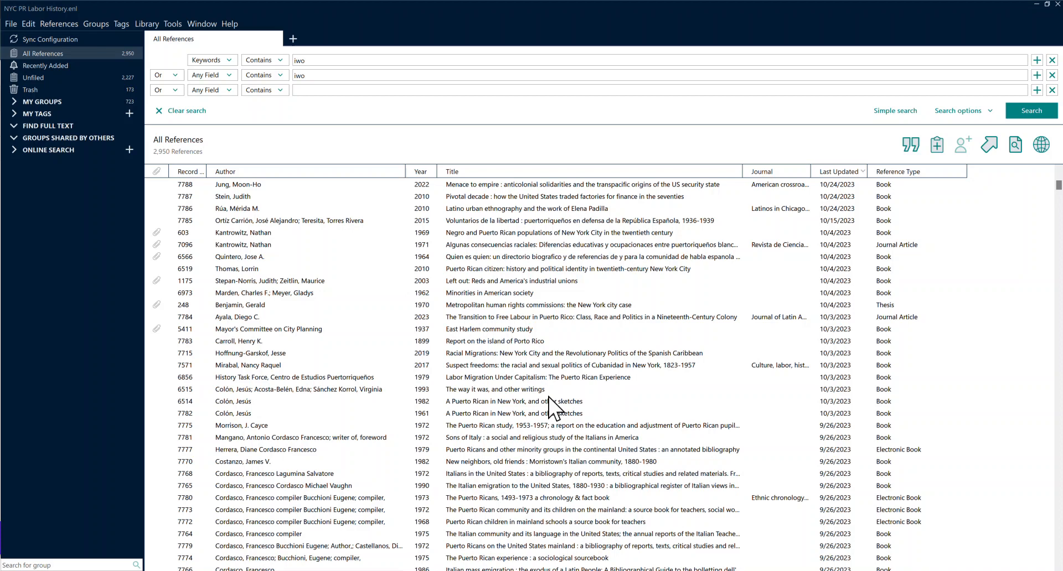
click(507, 344)
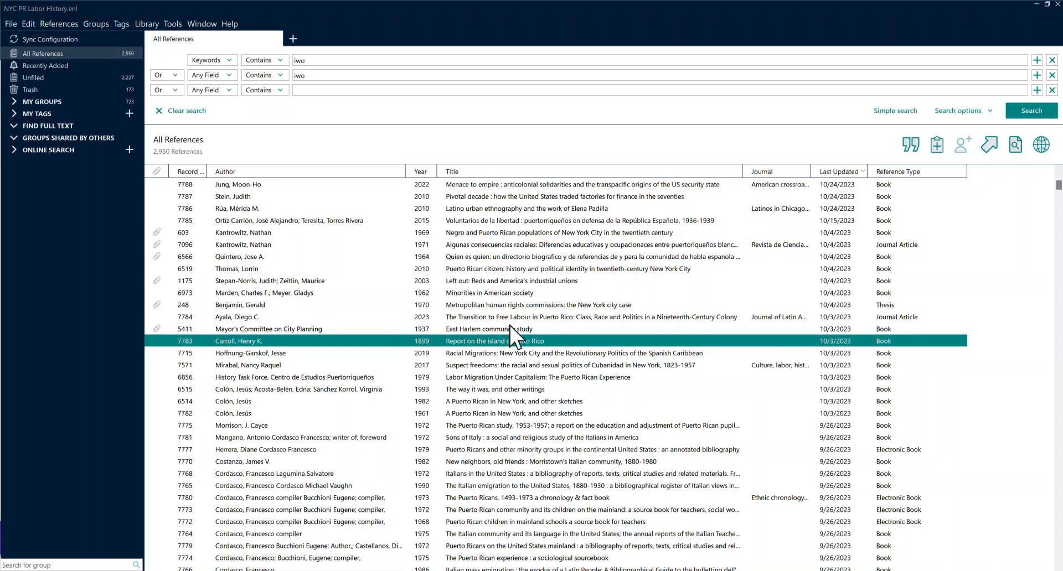
scroll(498, 326, down, 1)
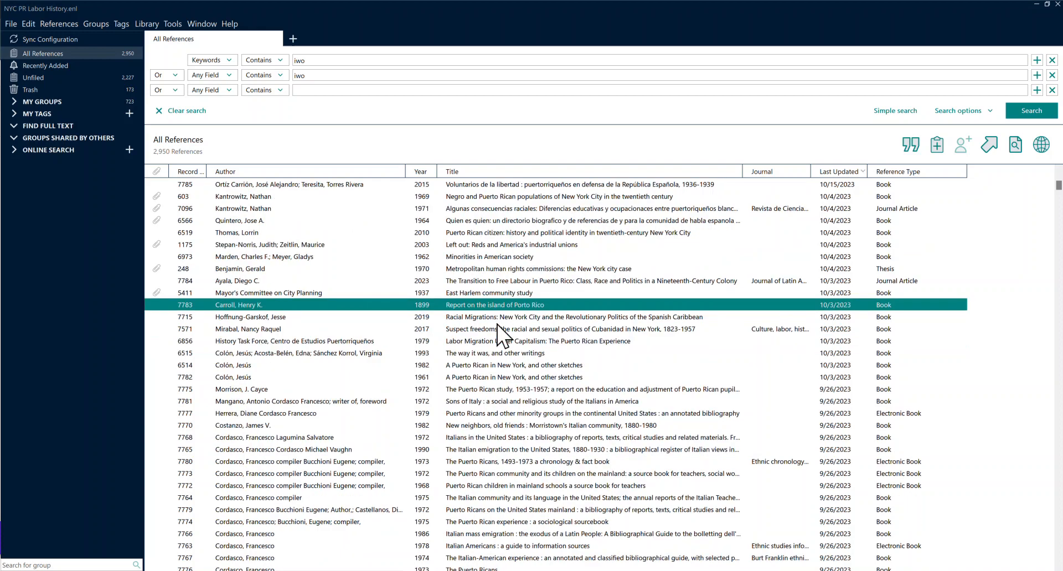
scroll(498, 328, down, 2)
scroll(497, 325, down, 1)
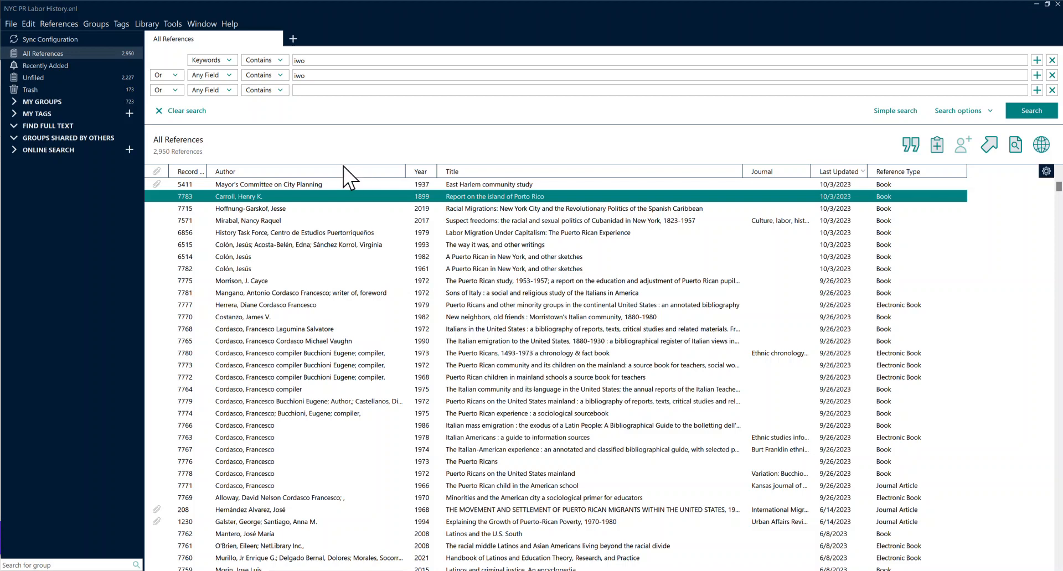
click(237, 27)
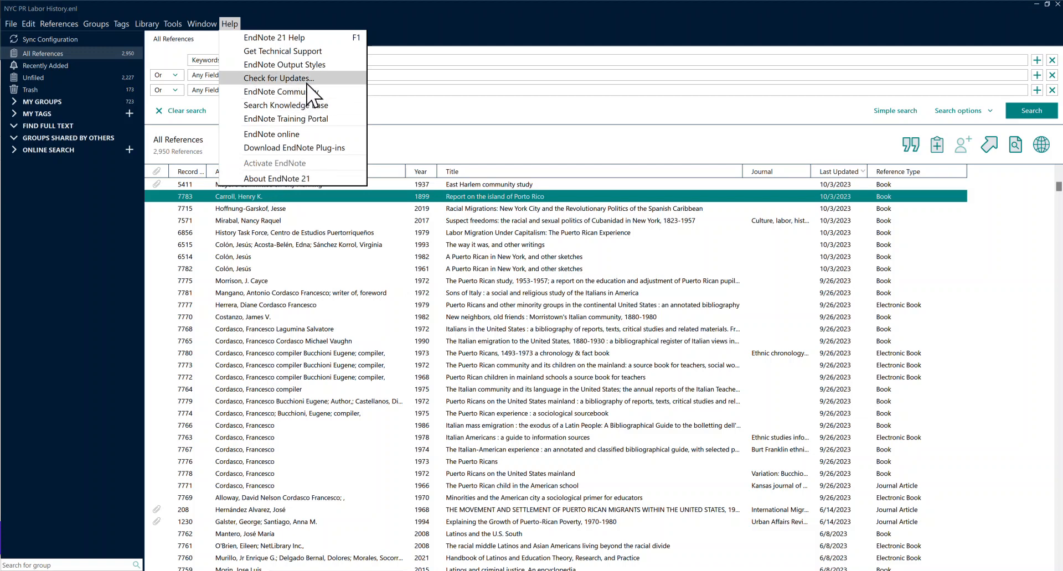
click(729, 59)
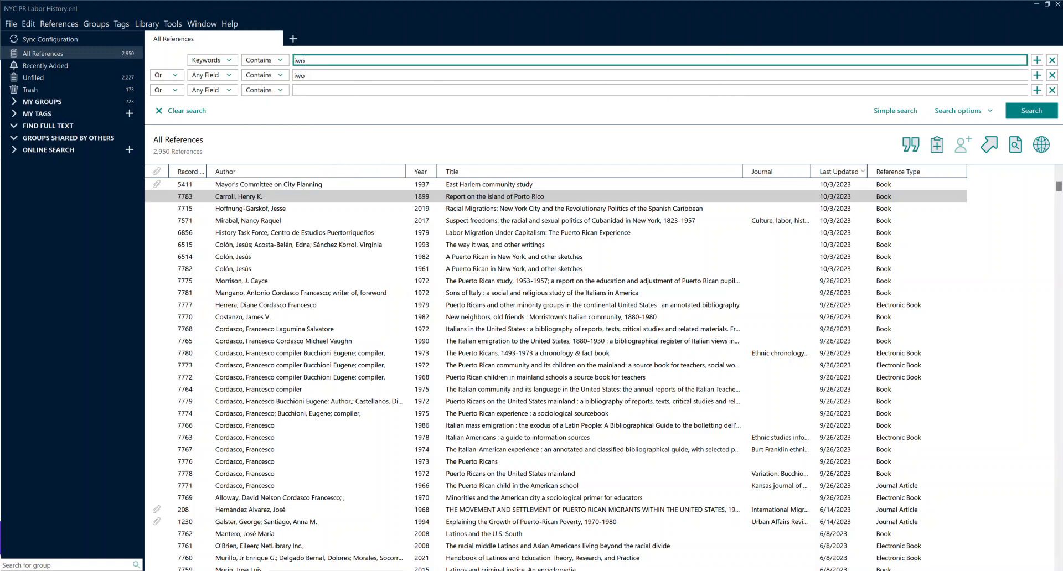